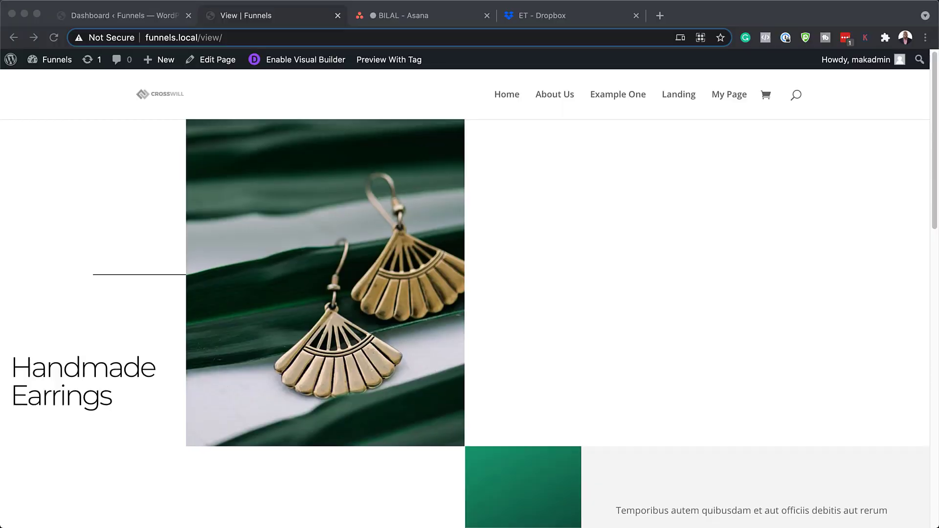
- Review the finished jewelry layout on the View page at full and narrower window widths
scroll(469, 294, "down", 5)
scroll(469, 293, "down", 6)
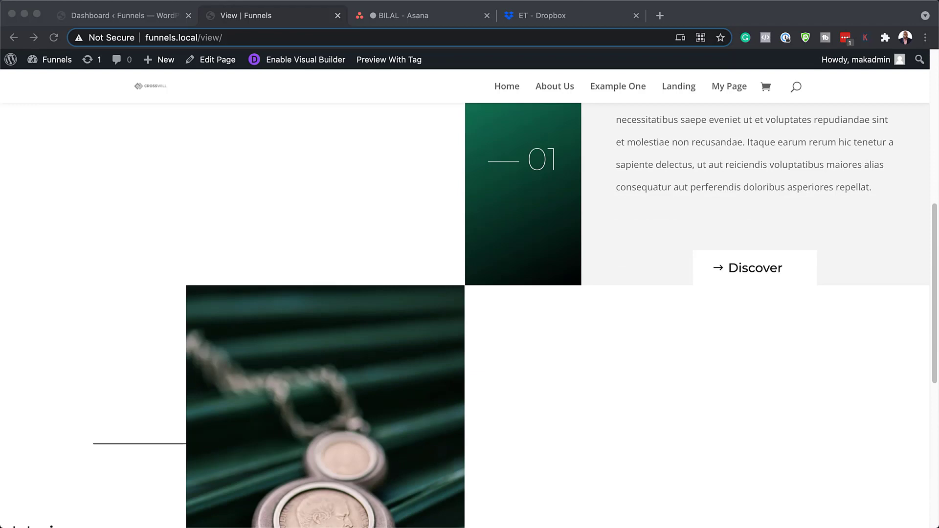
scroll(470, 293, "up", 15)
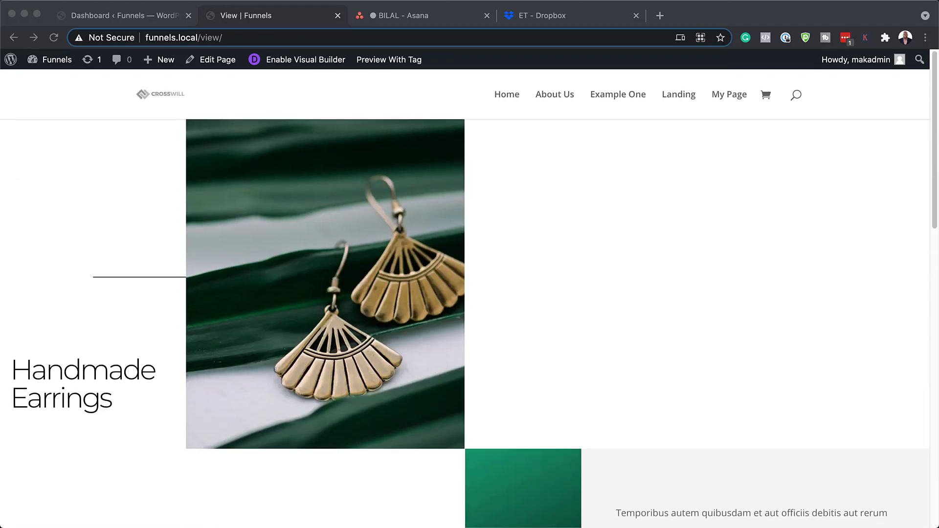
key("ctrl+alt+e")
scroll(388, 155, "down", 3)
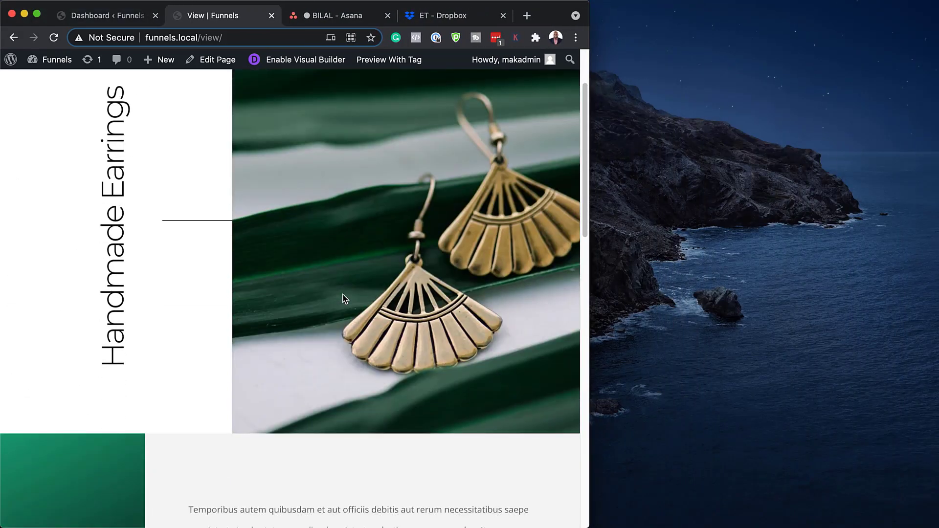
scroll(342, 296, "down", 10)
scroll(342, 296, "up", 15)
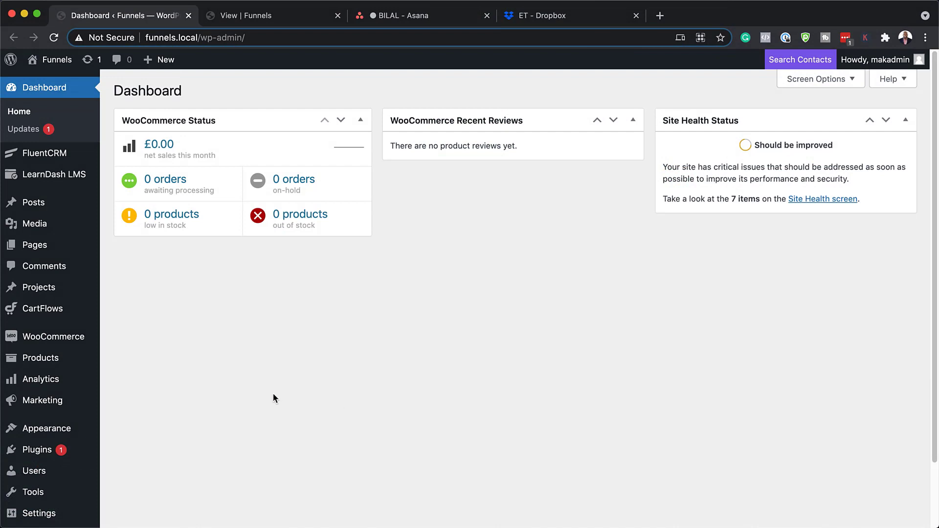
- Create a new page titled "views" and start building it from scratch with Divi Builder, dismissing the row chooser
mouse_move(18, 245)
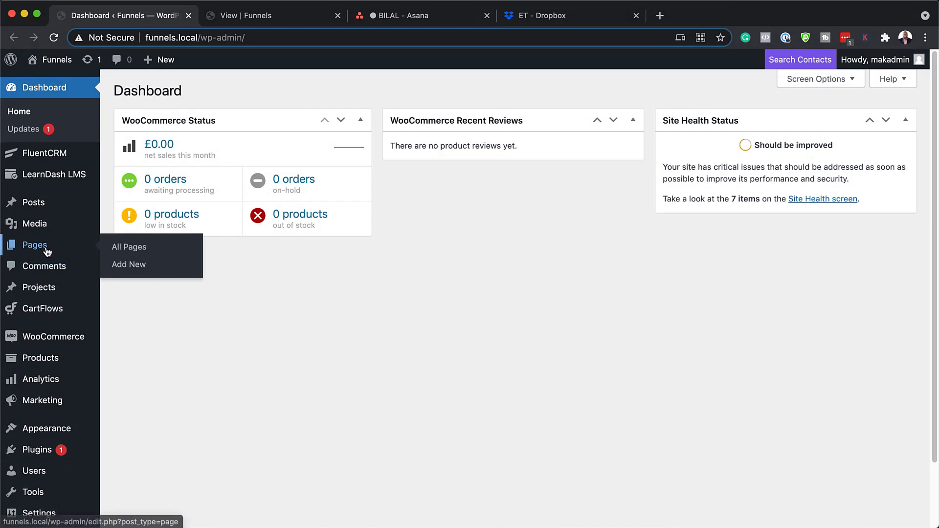
left_click(132, 267)
type("V")
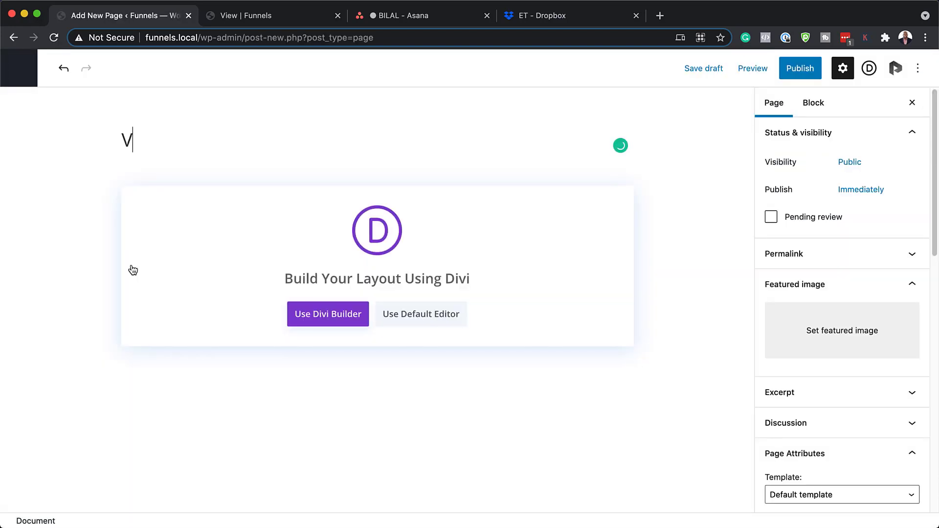
type("iews")
left_click(328, 316)
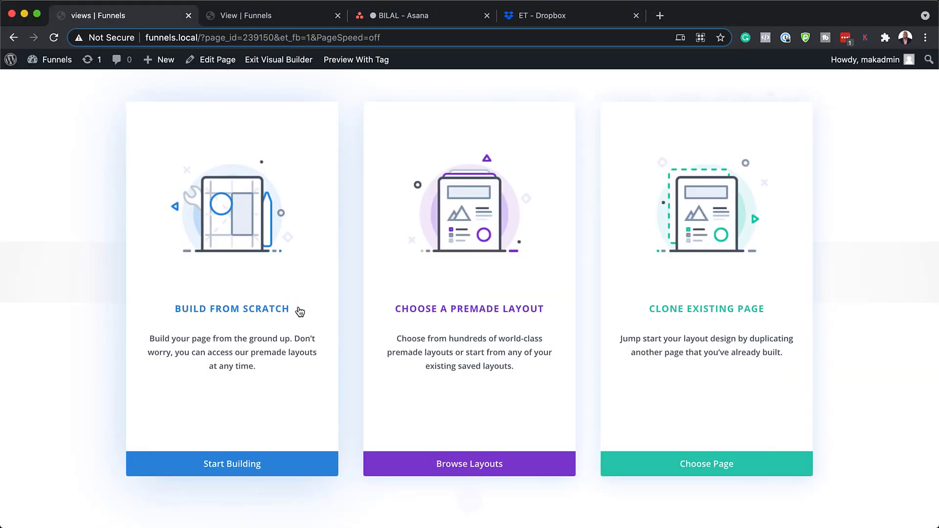
left_click(273, 315)
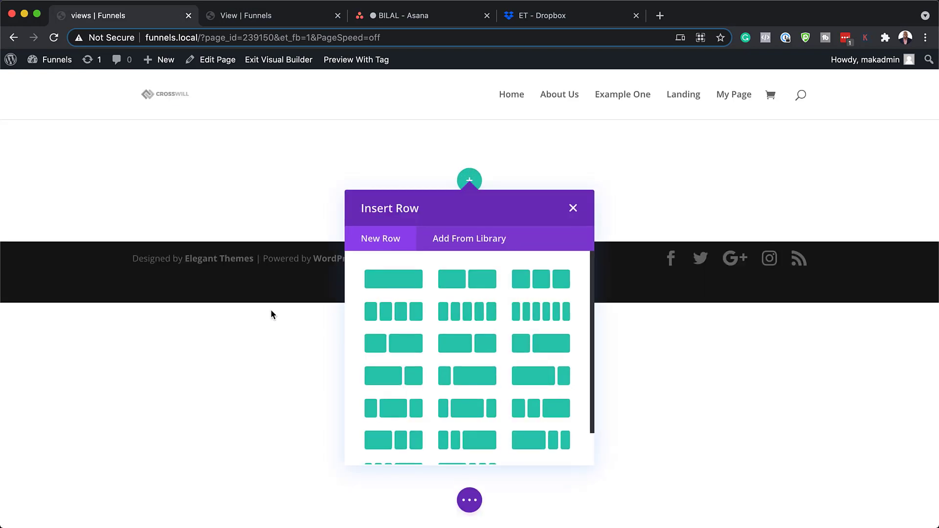
left_click(571, 208)
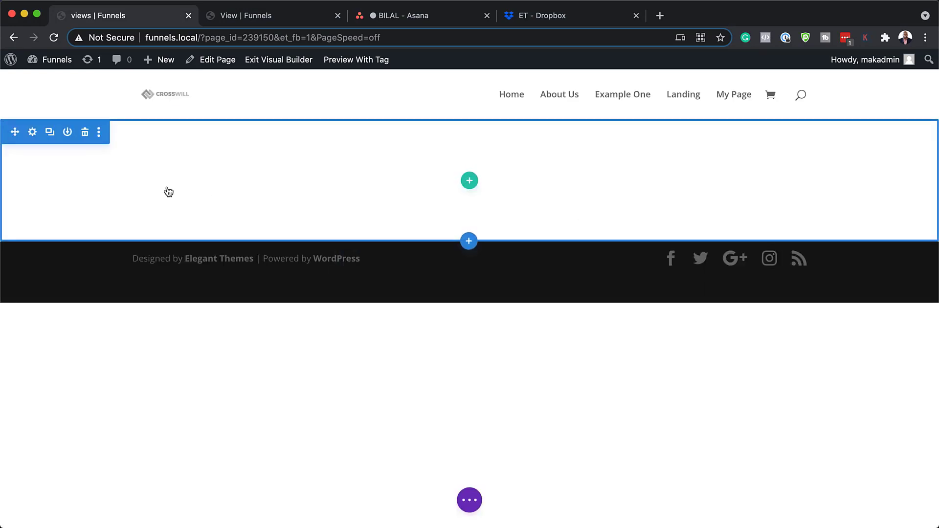
- Set the empty section's linked top and bottom padding to 0px and save the section settings
left_click(33, 132)
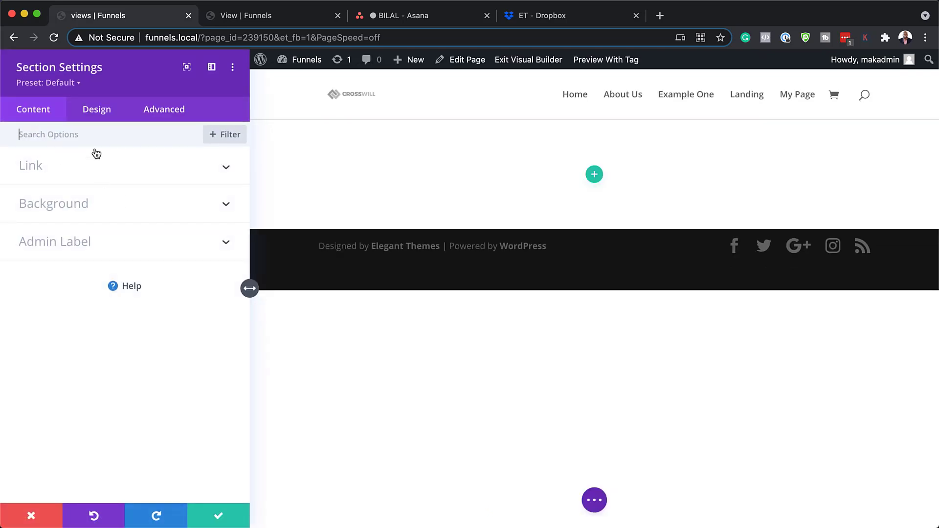
left_click(104, 115)
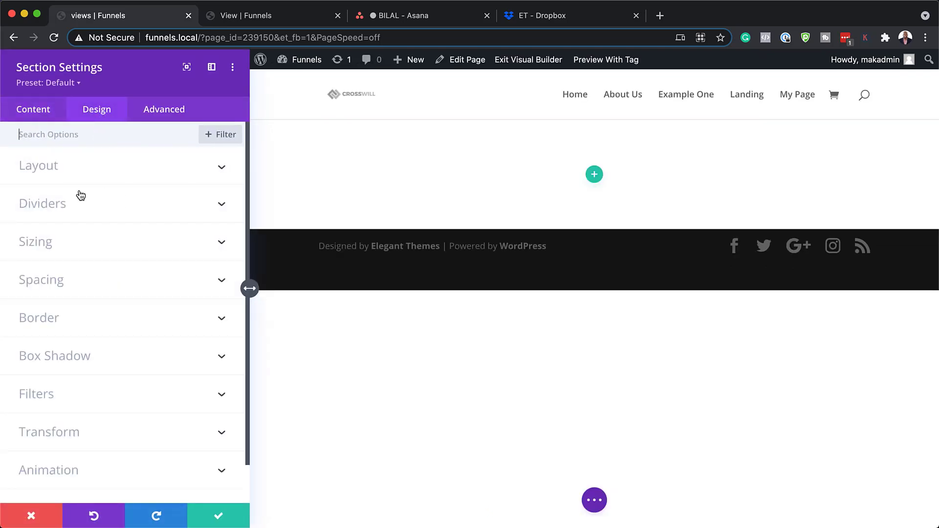
left_click(53, 278)
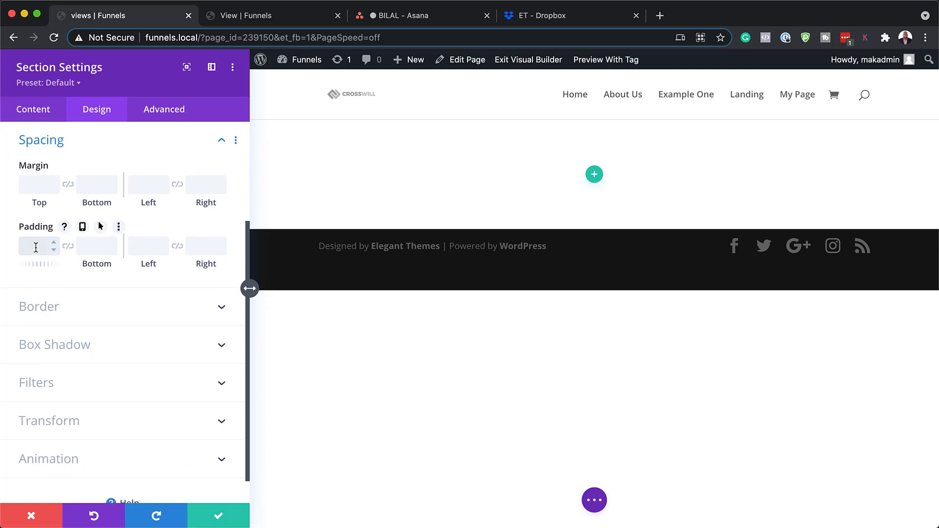
left_click(68, 246)
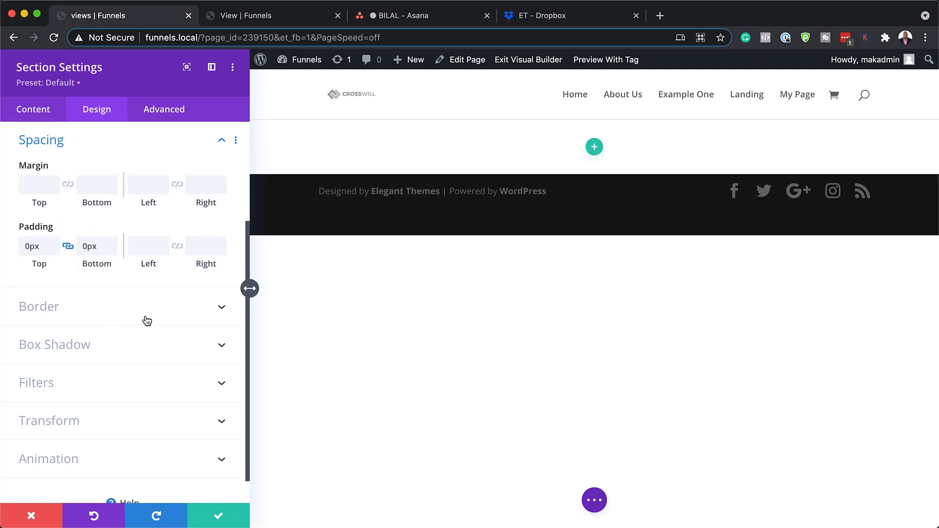
left_click(224, 514)
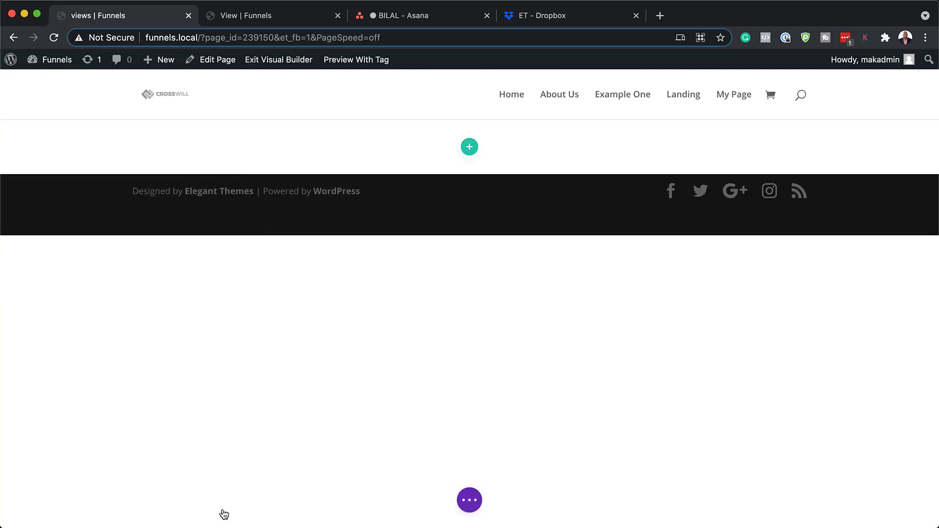
- Insert a two-column row with a two-fifths and three-fifths split in the section, without adding a module
left_click(469, 147)
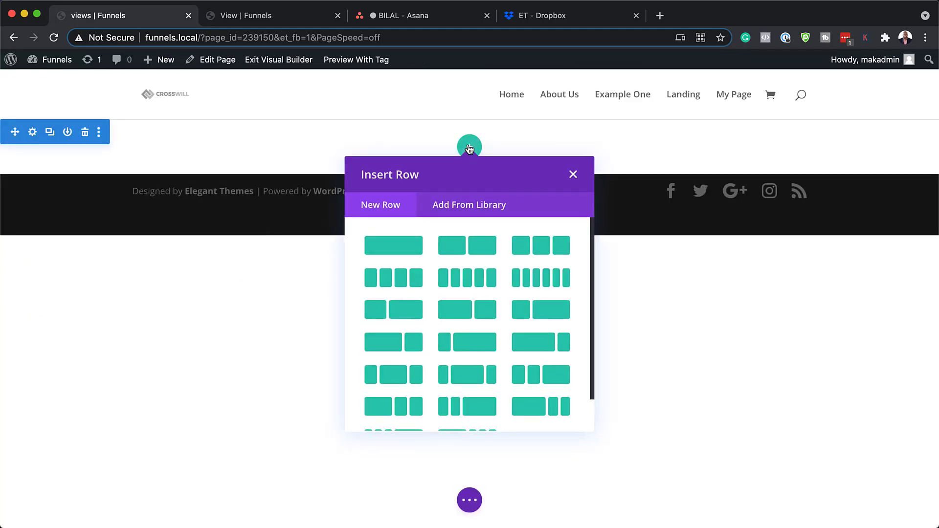
left_click(401, 313)
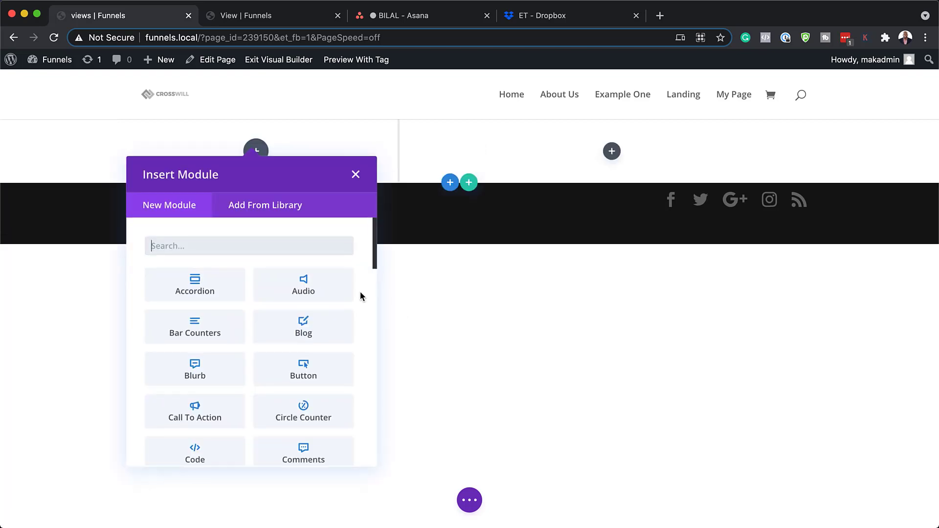
left_click(355, 175)
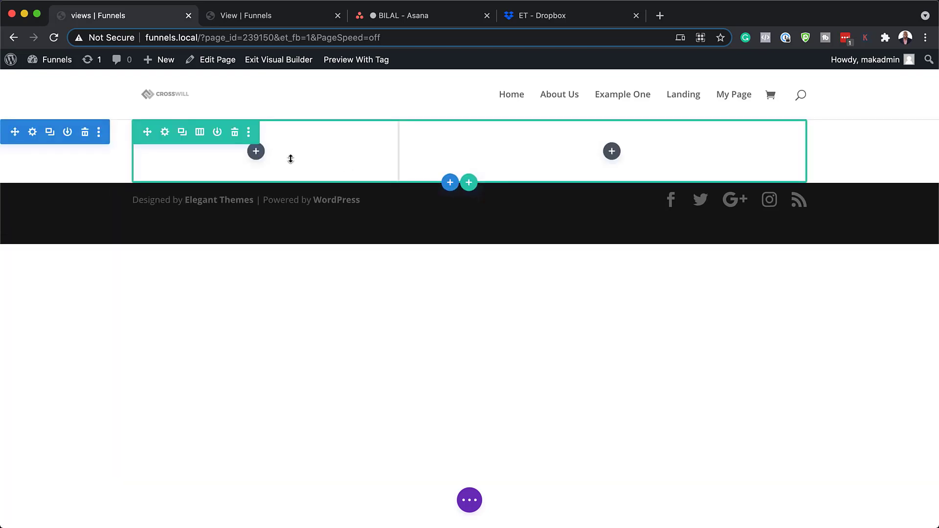
- Enable a custom gutter width of 1 for the new row and equalize its column heights
left_click(165, 131)
left_click(112, 112)
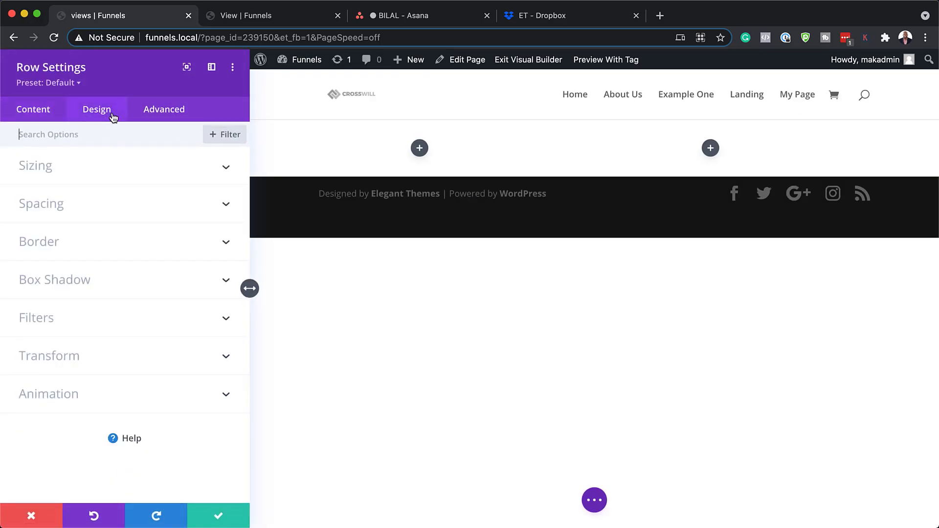
left_click(58, 170)
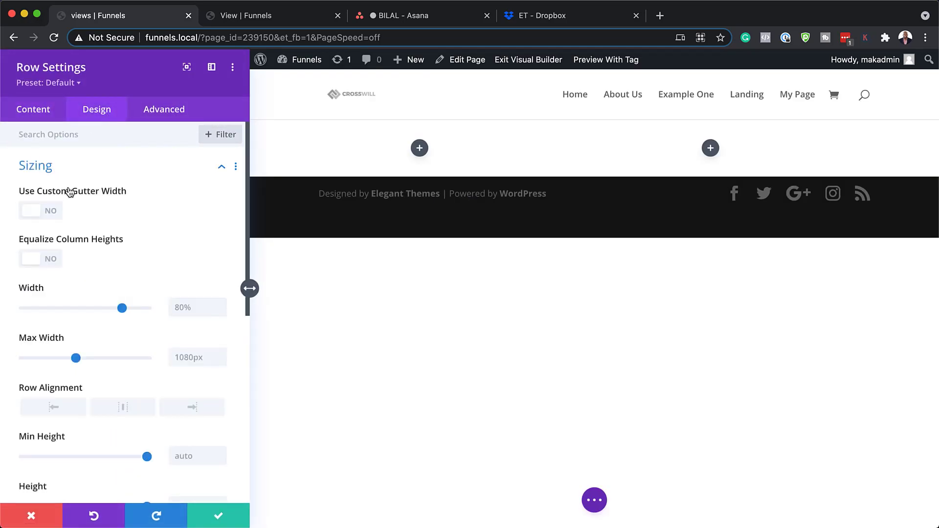
left_click(54, 211)
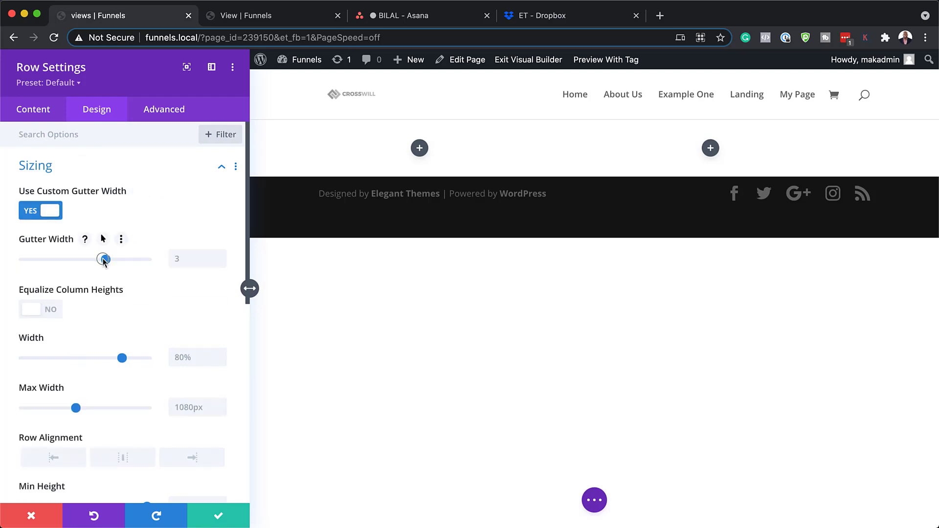
left_click_drag(104, 260, 21, 260)
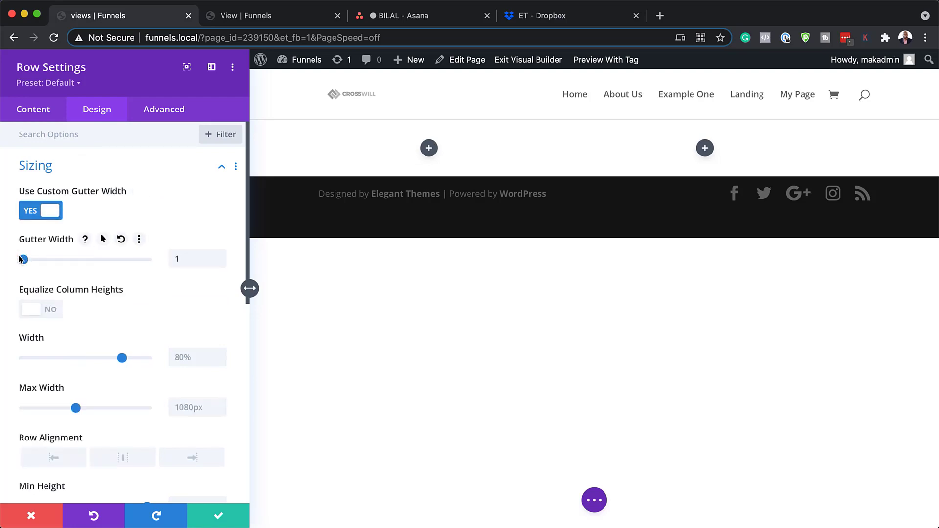
left_click(52, 314)
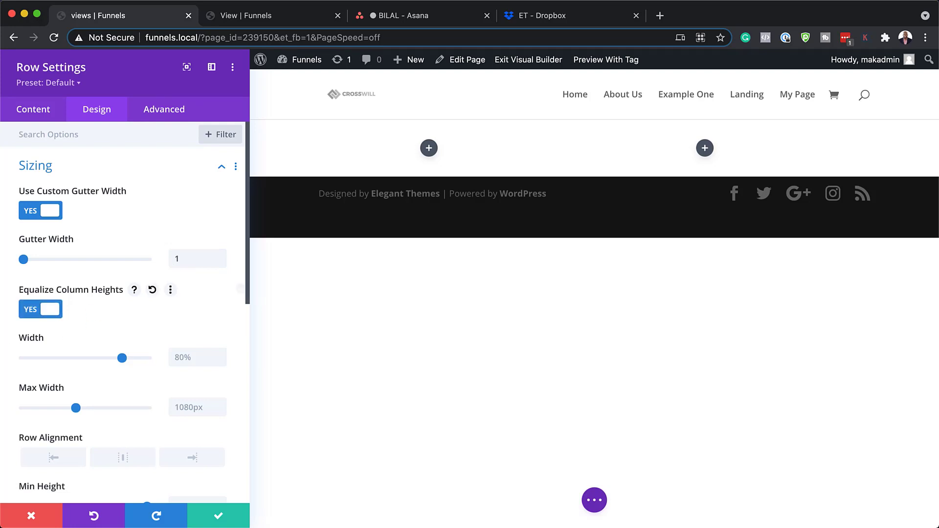
- Set the row's width to 100% and its maximum width to 50%
scroll(230, 320, "down", 2)
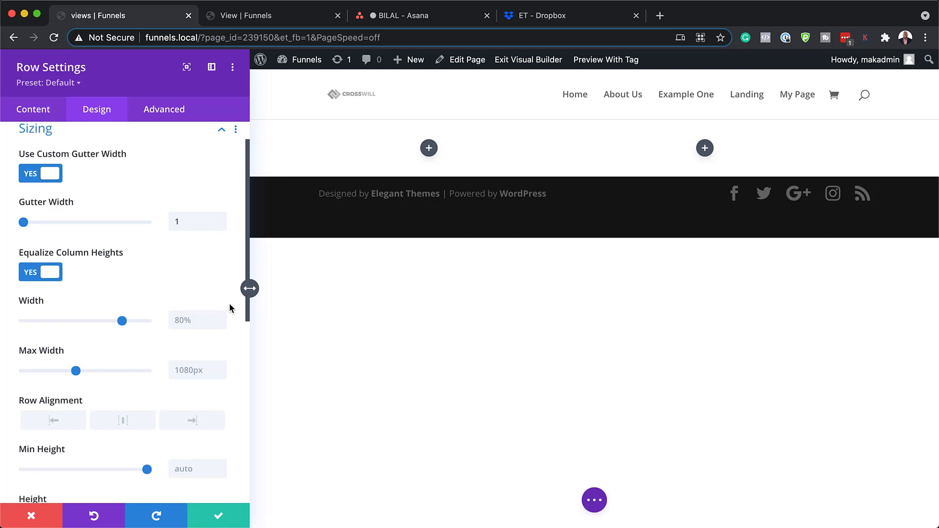
left_click_drag(122, 320, 163, 321)
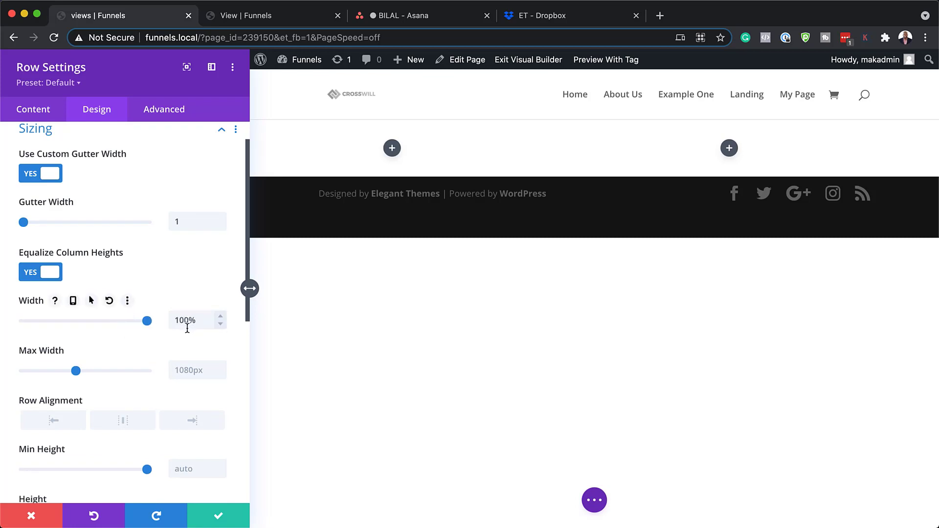
left_click(197, 371)
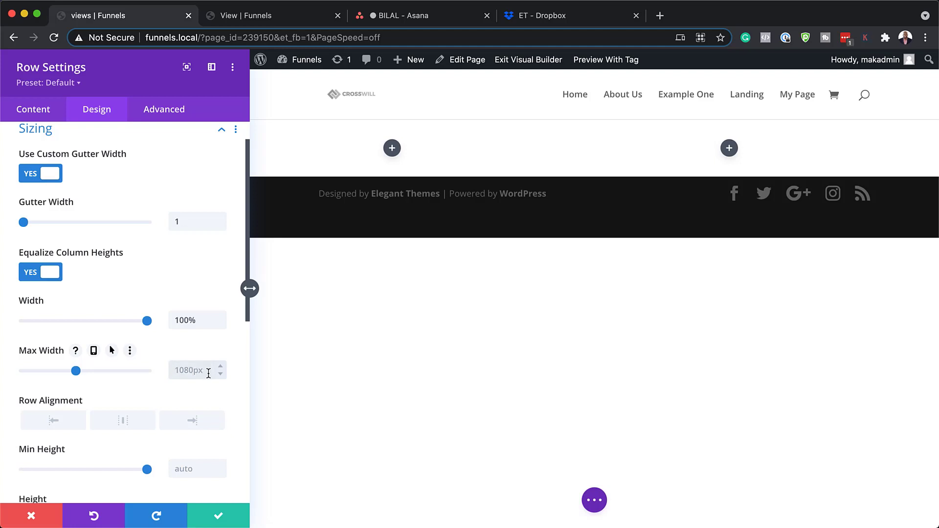
type("50")
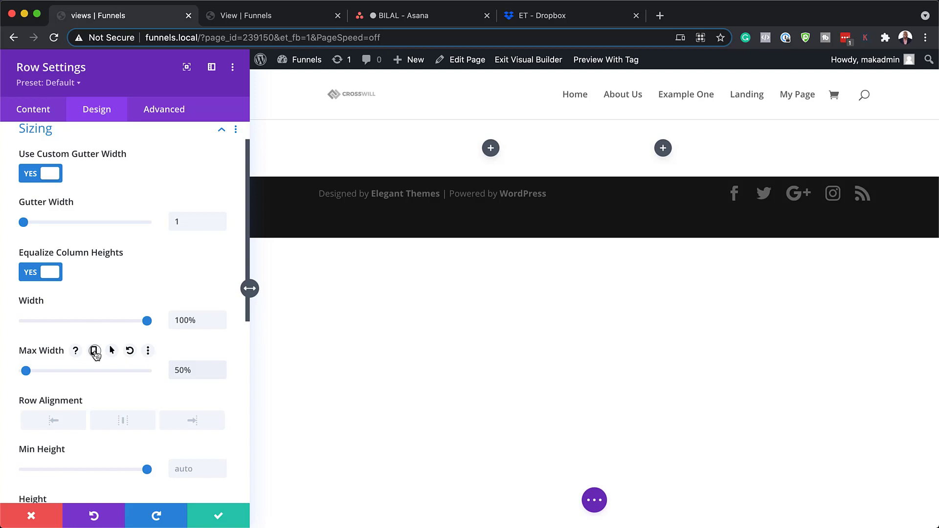
- Give the row separate maximum widths for tablet (100) and phone, and align the row left on desktop
left_click(94, 353)
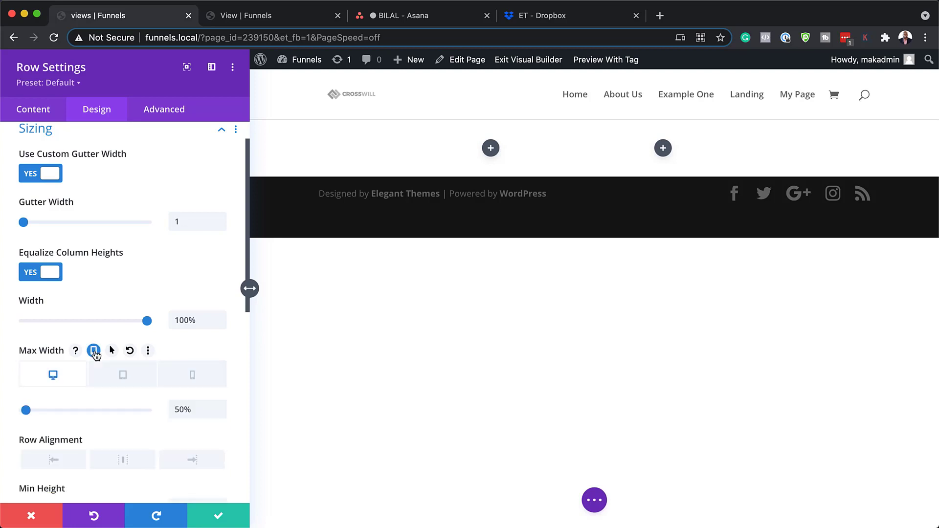
left_click(133, 381)
left_click(204, 411)
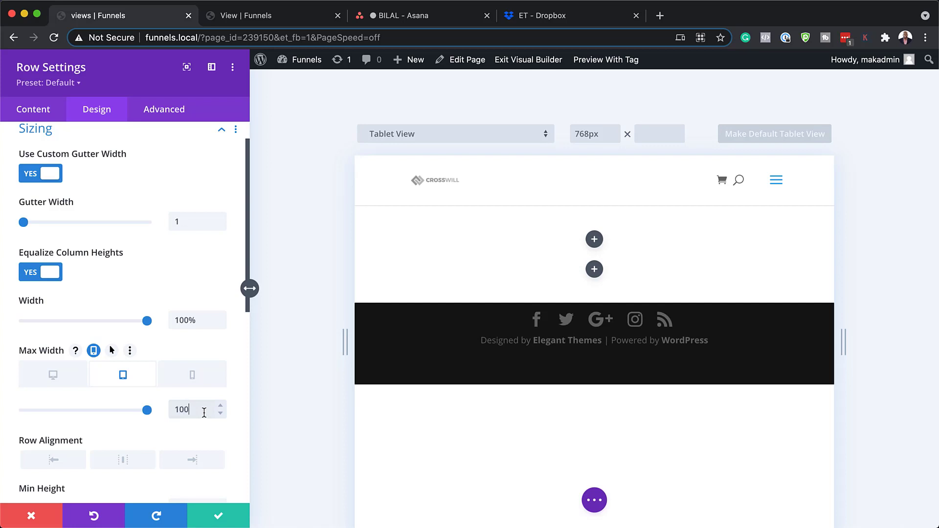
left_click(194, 377)
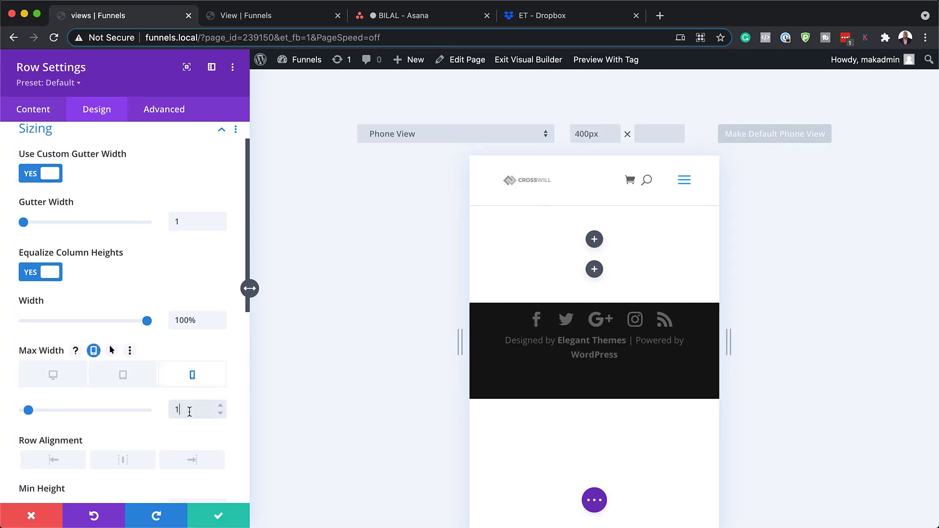
left_click(53, 375)
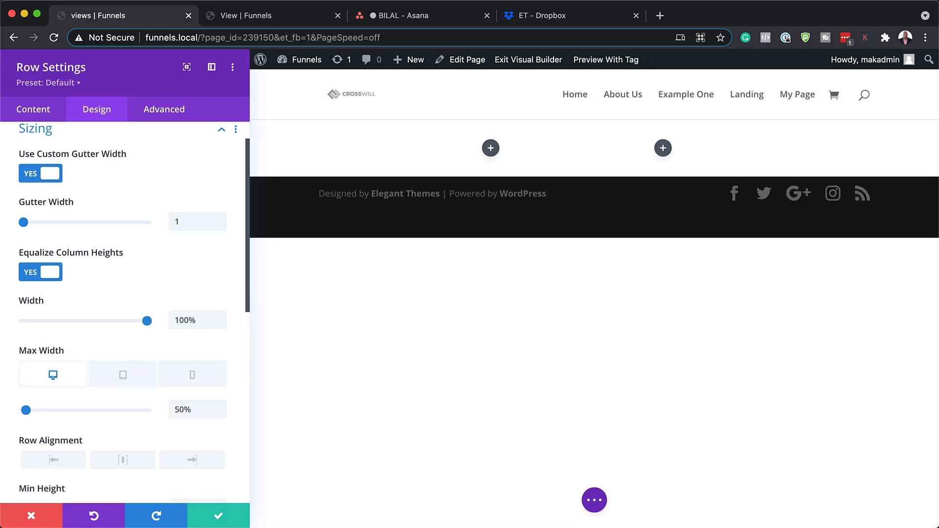
left_click(54, 461)
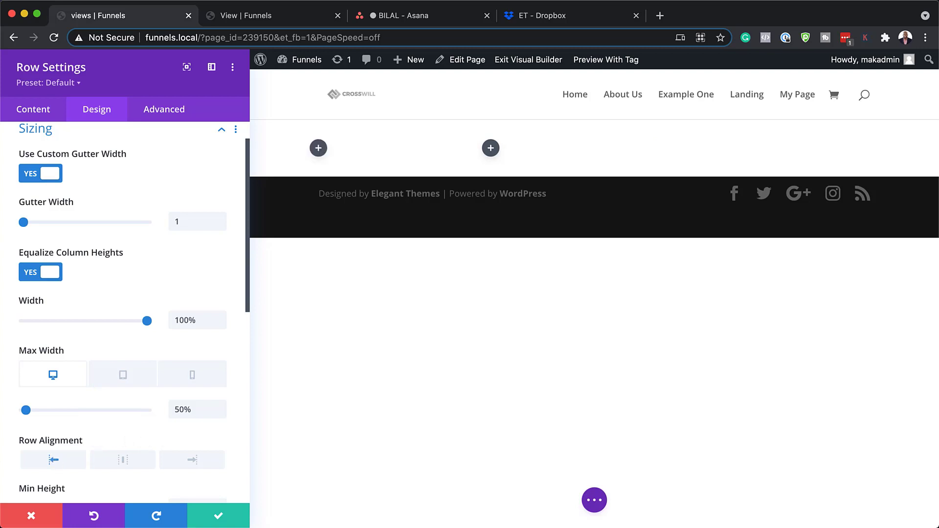
- Set the row's linked top and bottom padding to 0px
scroll(137, 269, "down", 6)
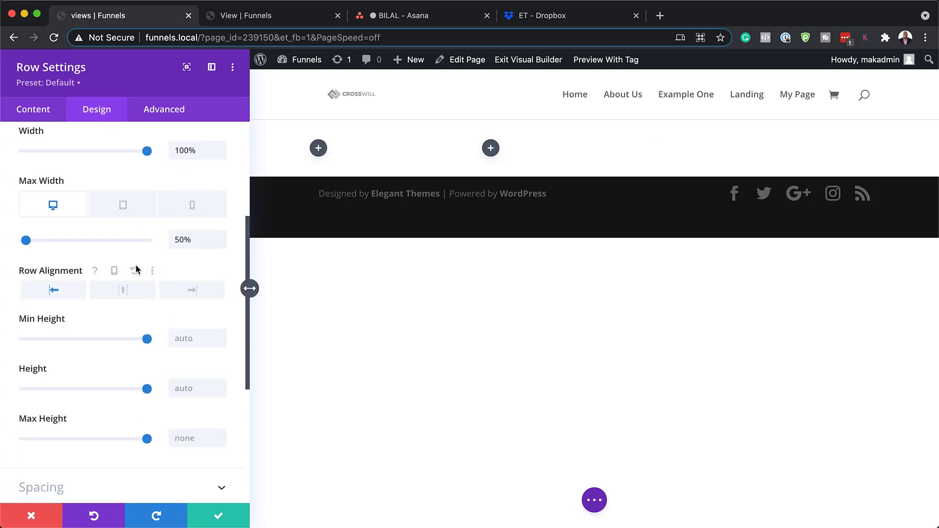
left_click(61, 331)
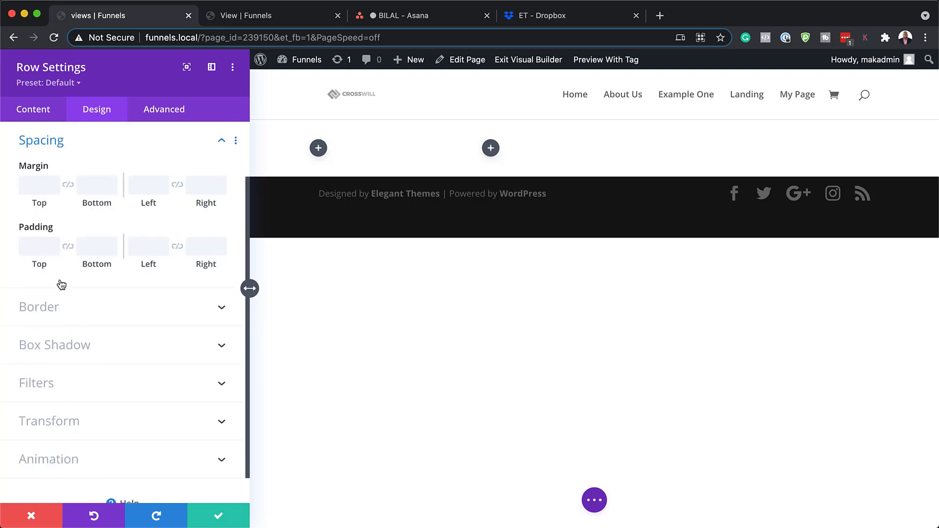
left_click(44, 253)
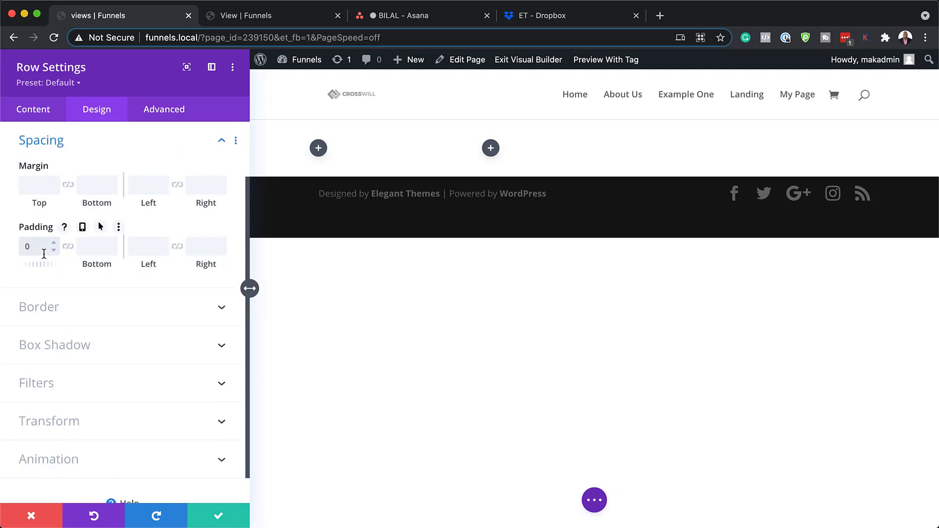
left_click(68, 246)
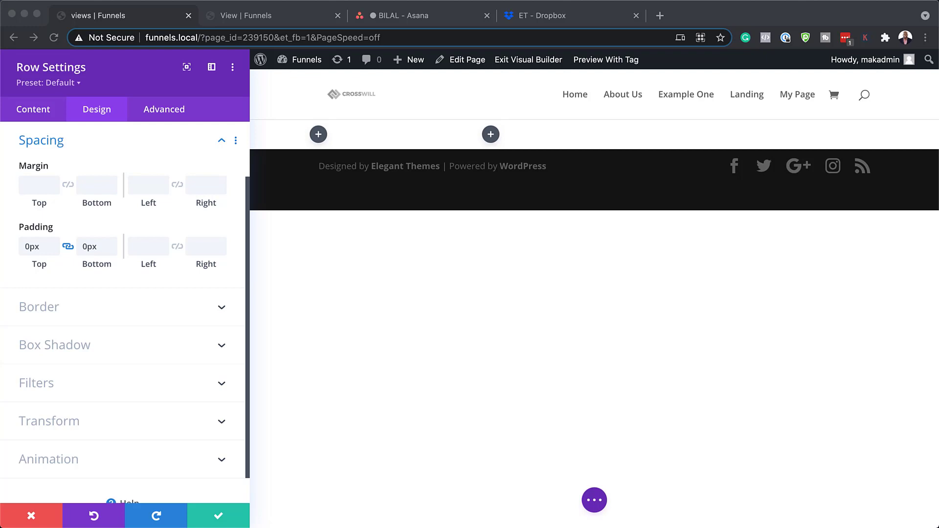
- Add the custom CSS "display: flex;" to the row's main element
left_click(165, 110)
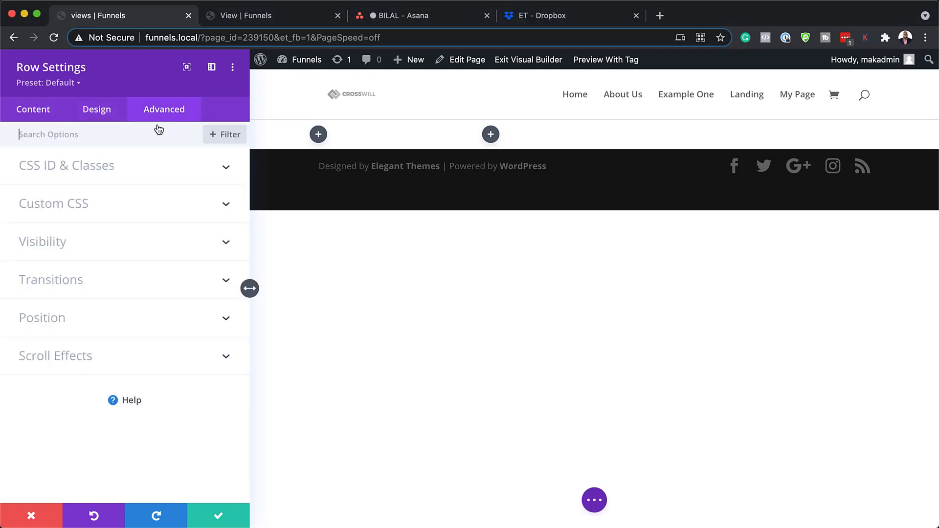
left_click(80, 205)
left_click(60, 299)
type("display: flex;")
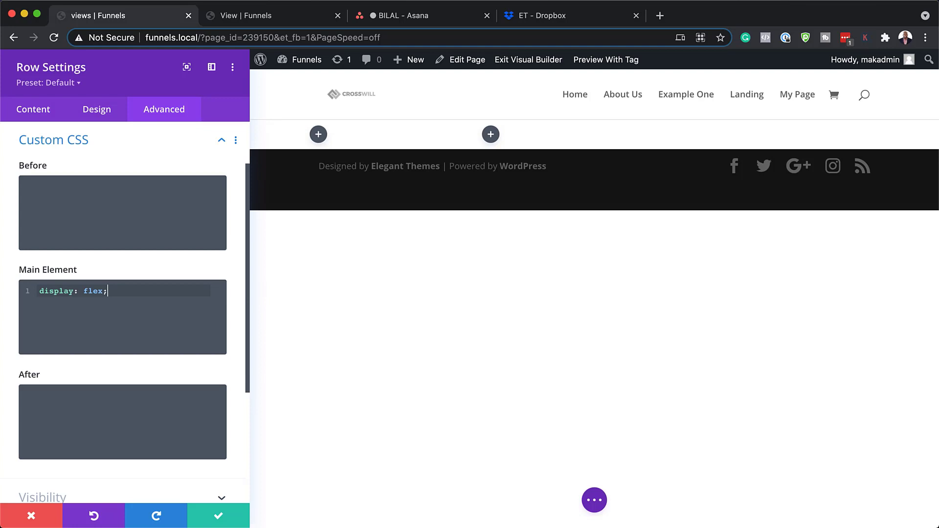
- Give the row's first column a Fade animation
left_click(46, 109)
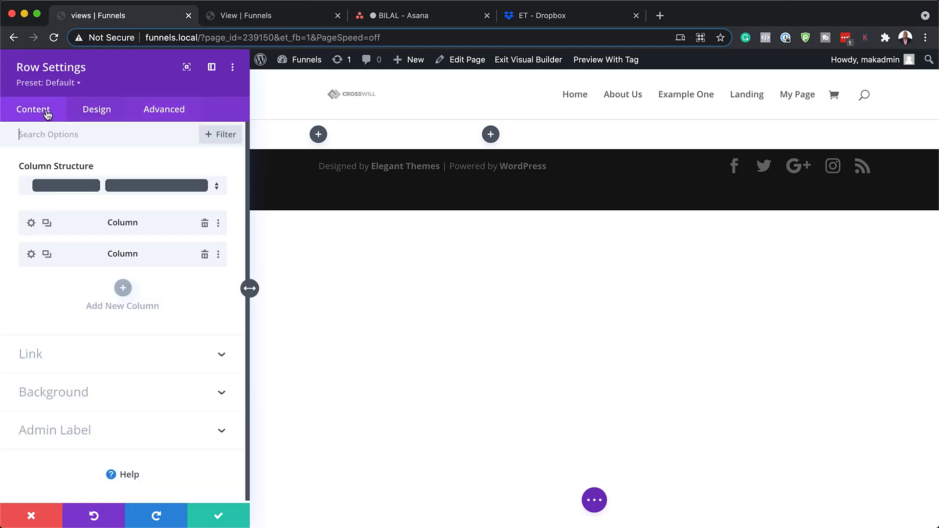
left_click(32, 223)
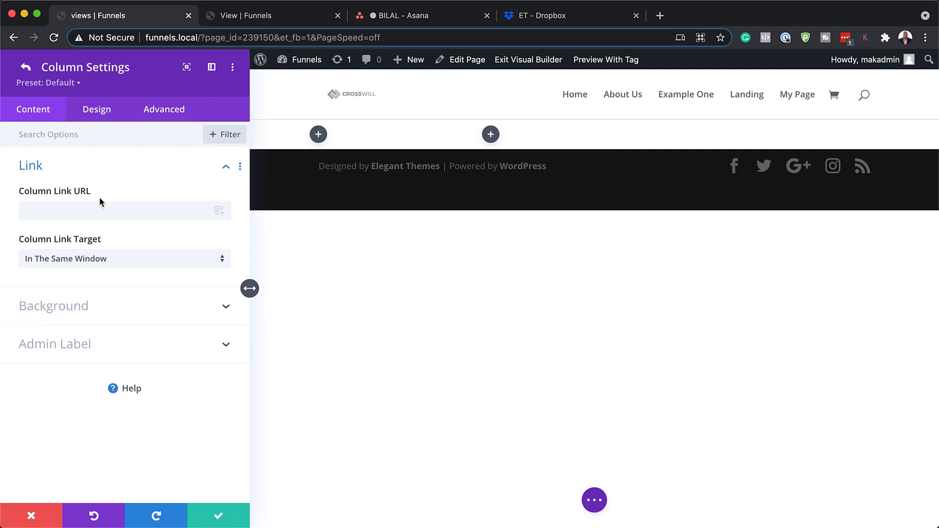
left_click(105, 114)
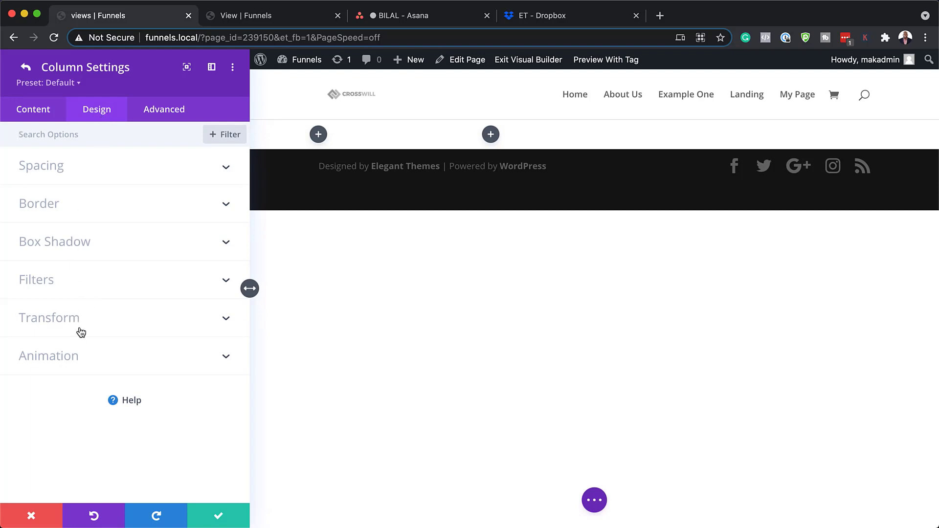
left_click(70, 354)
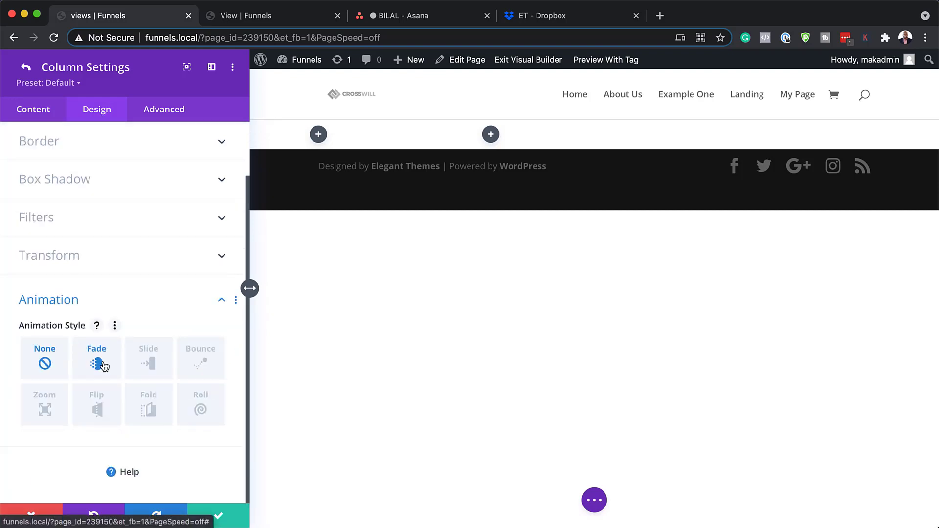
left_click(103, 365)
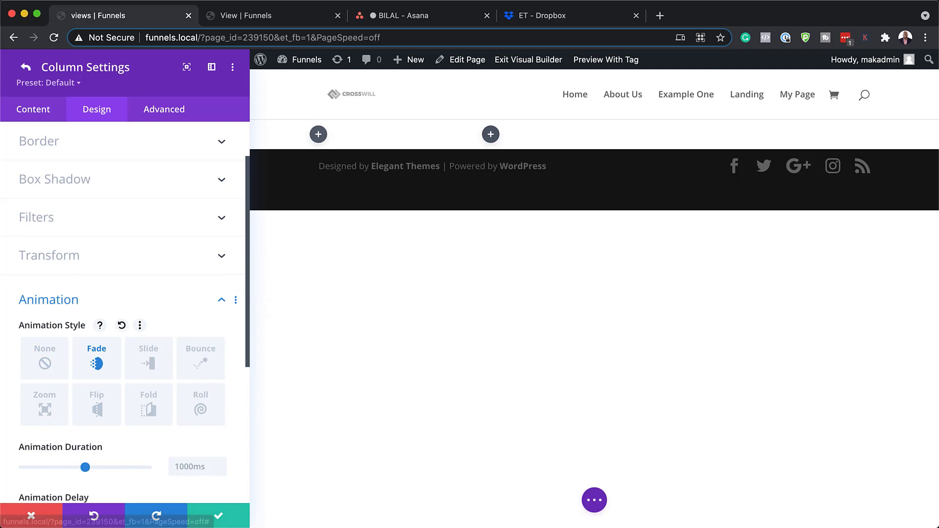
scroll(108, 268, "down", 3)
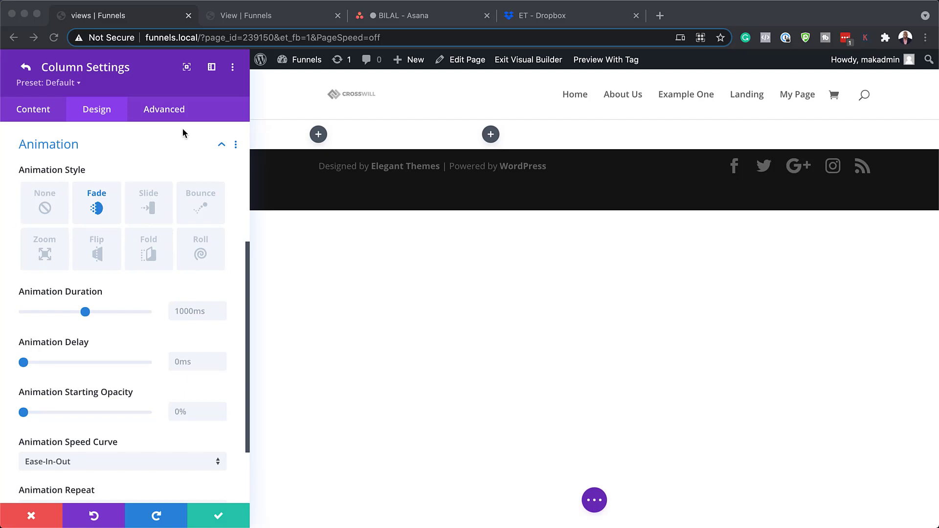
- Add the custom CSS "width: 40% !important;" to the first column's main element and return to the row settings
left_click(176, 111)
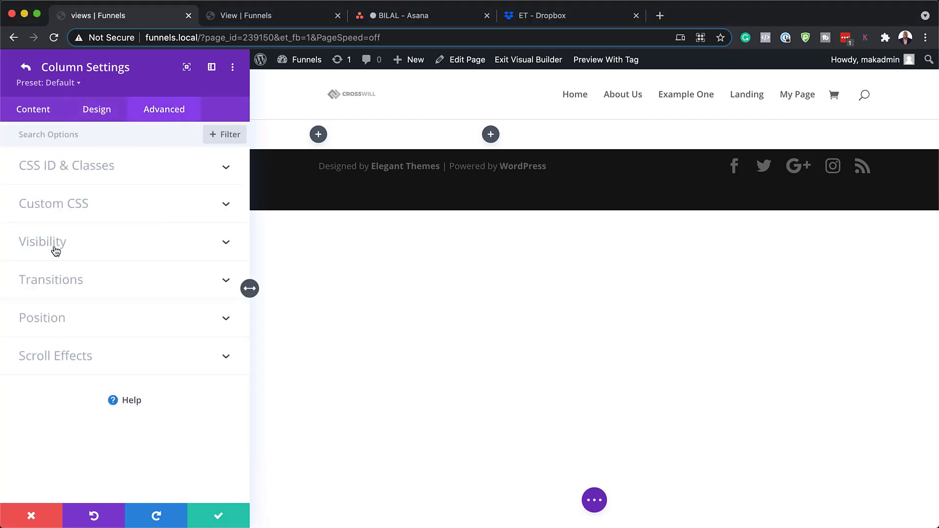
left_click(72, 211)
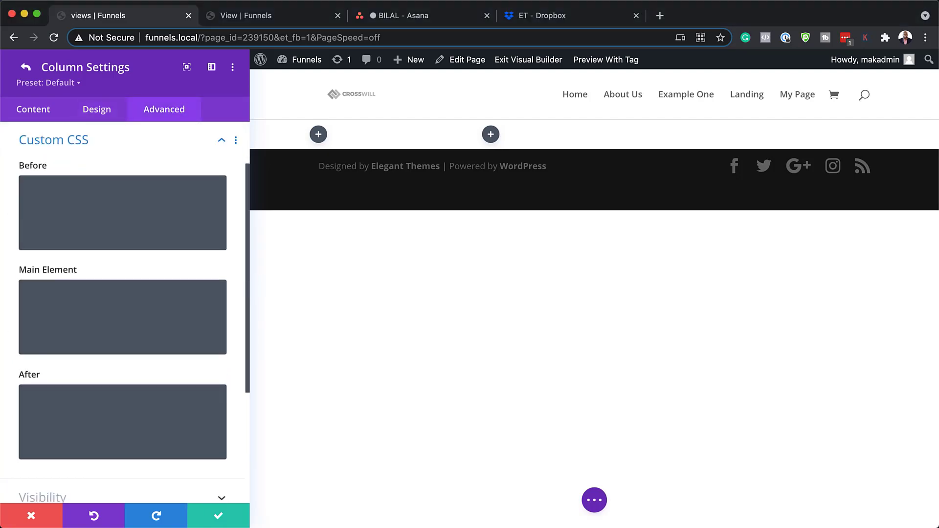
left_click(55, 290)
type("width: 40% !important;")
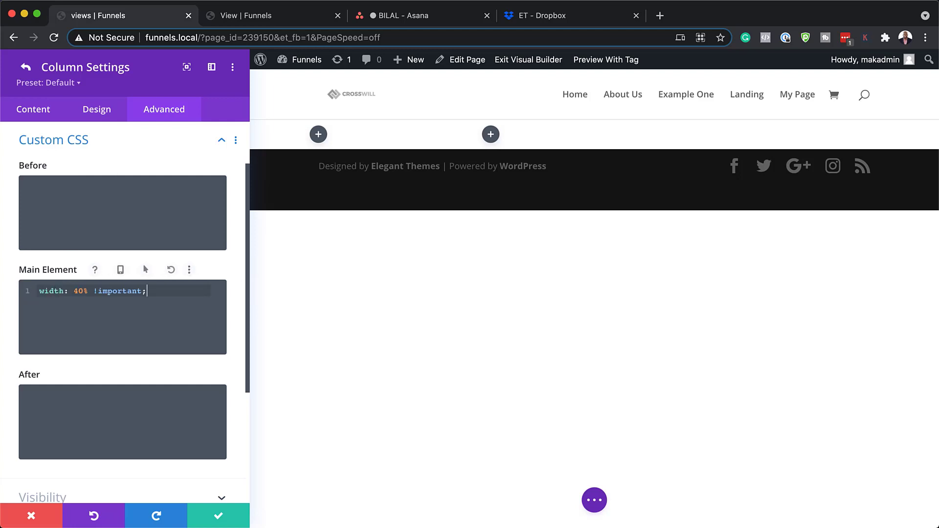
left_click(27, 68)
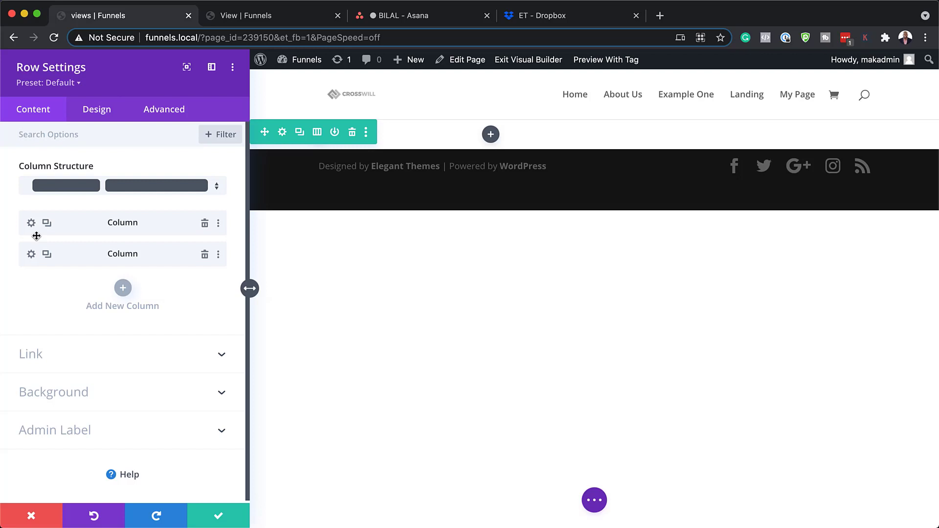
- Give the row's second column a Fade animation with a 200ms delay
left_click(31, 255)
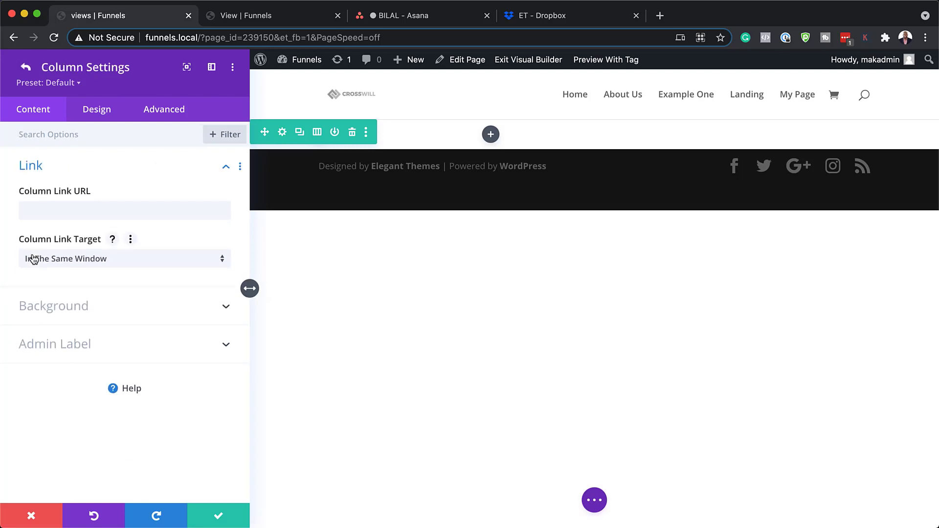
left_click(106, 116)
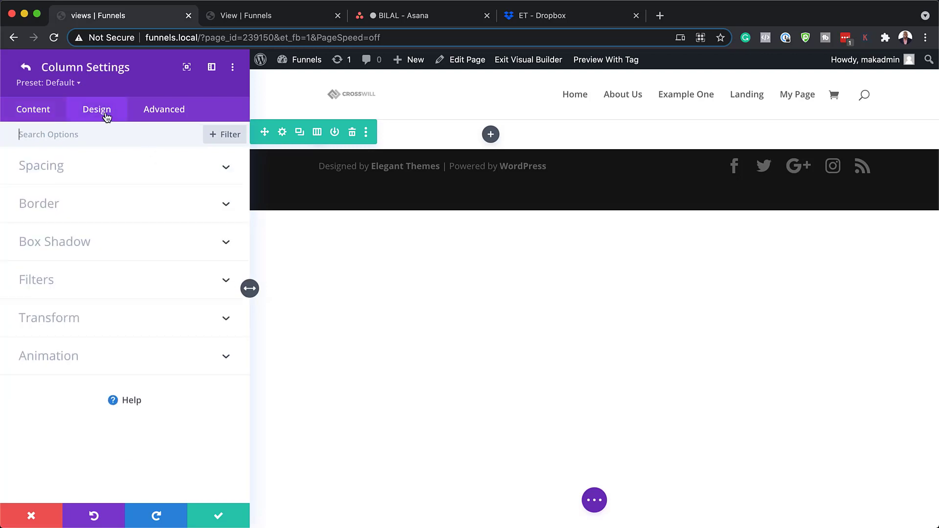
left_click(71, 362)
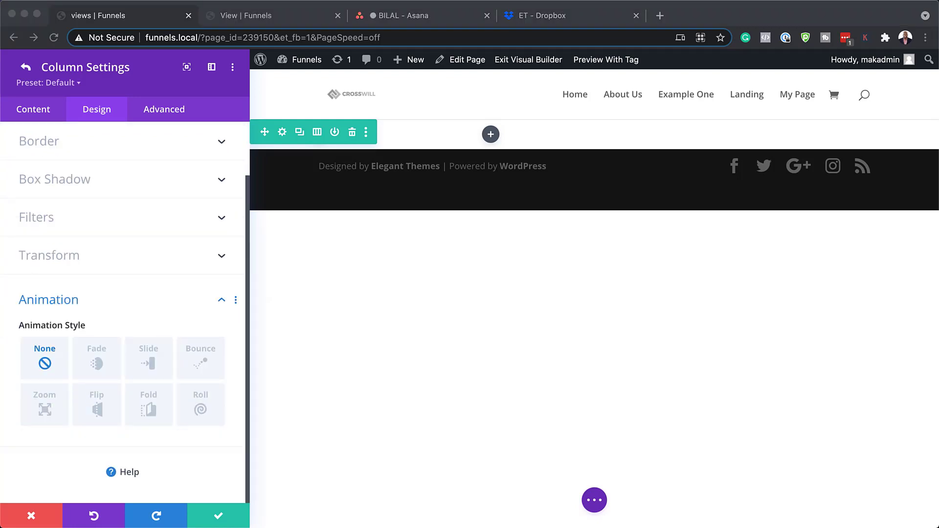
left_click(109, 361)
scroll(115, 359, "down", 1)
scroll(115, 359, "down", 1)
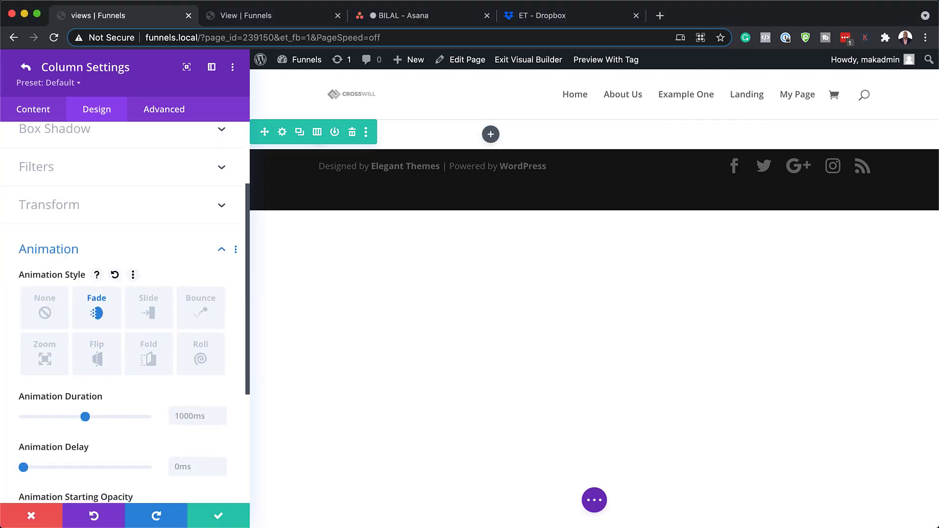
scroll(151, 360, "down", 2)
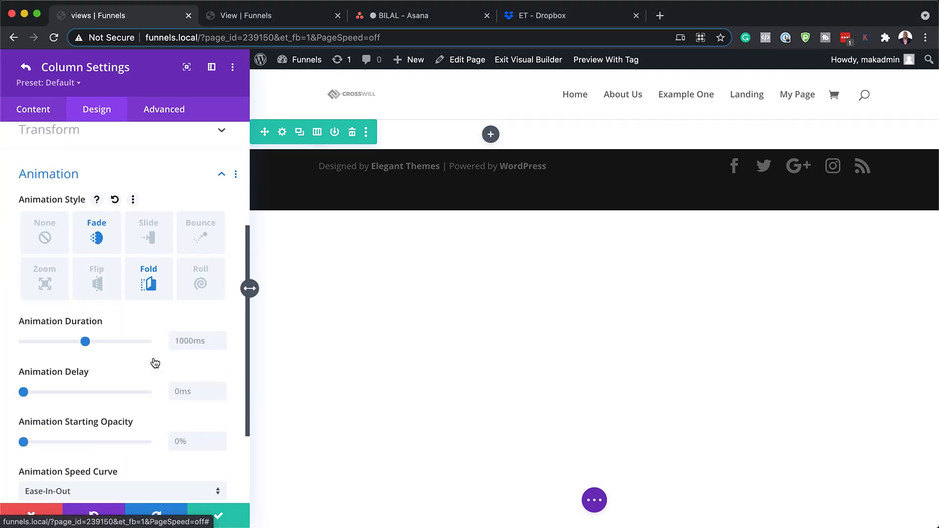
left_click(186, 390)
type("200ms")
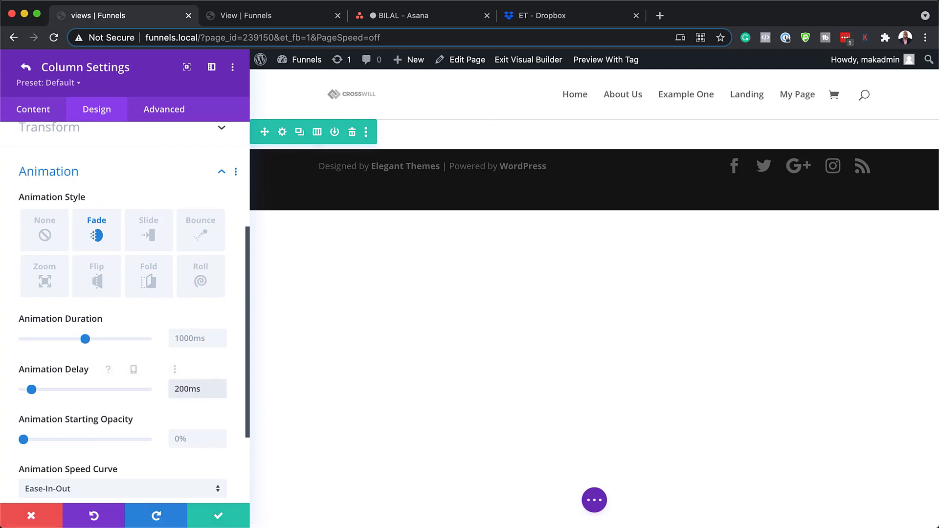
key("super+Tab")
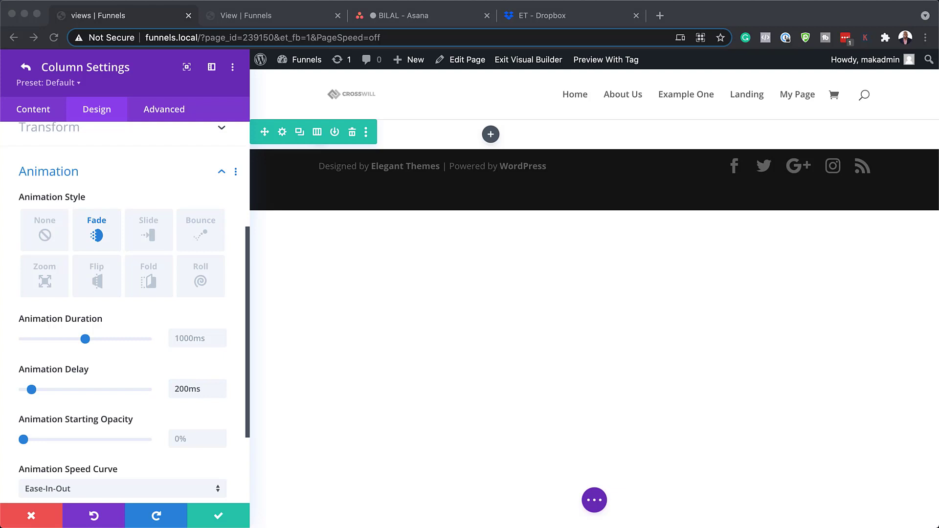
- Add the custom CSS "width: 60% !important;" to the second column's main element and save the column and row settings
left_click(170, 109)
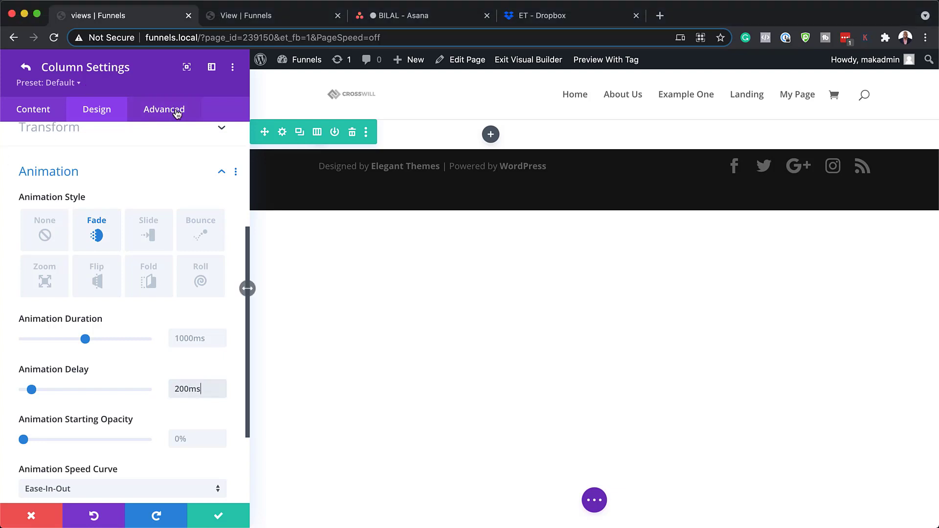
left_click(174, 110)
left_click(72, 206)
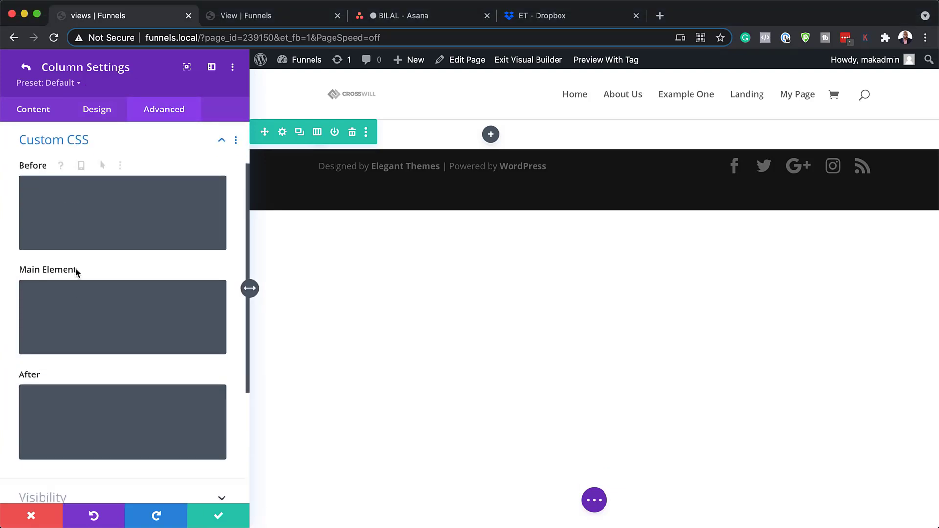
left_click(63, 296)
type("width: 60% !important;")
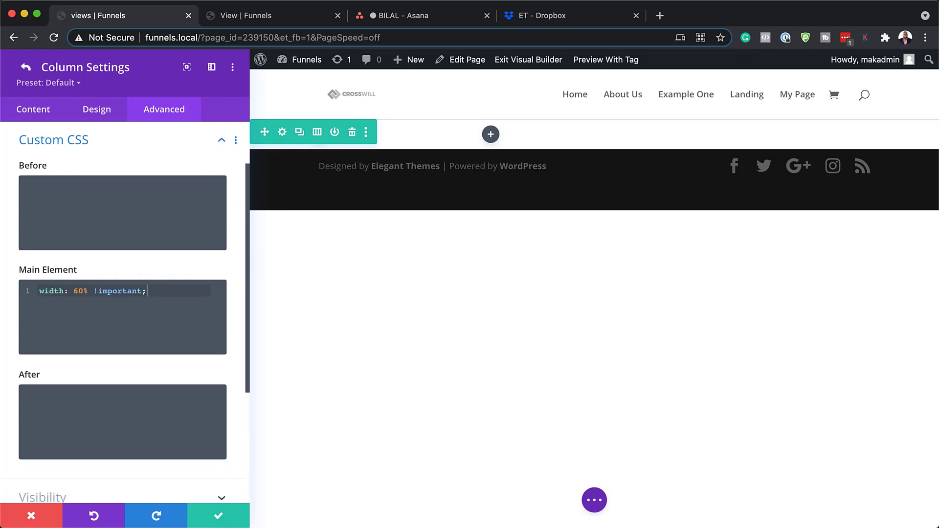
left_click(218, 517)
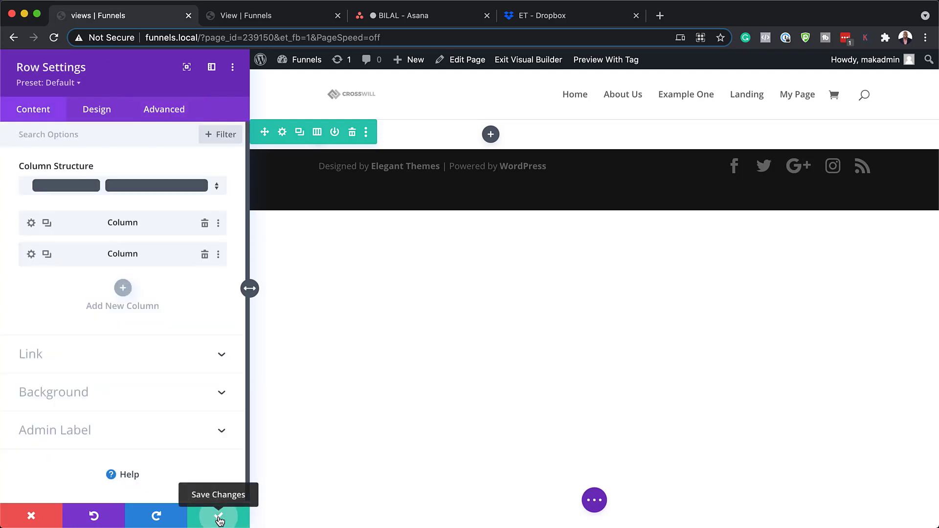
left_click(219, 517)
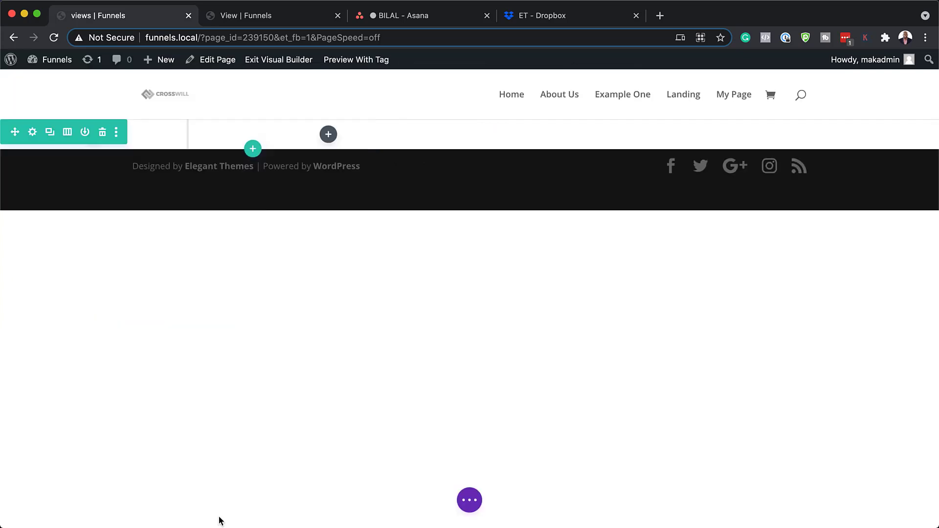
- Insert an Image module in the second column using the gold earrings picture 1-jewerly_gold-142-min-1.jpg from the media library
left_click(329, 135)
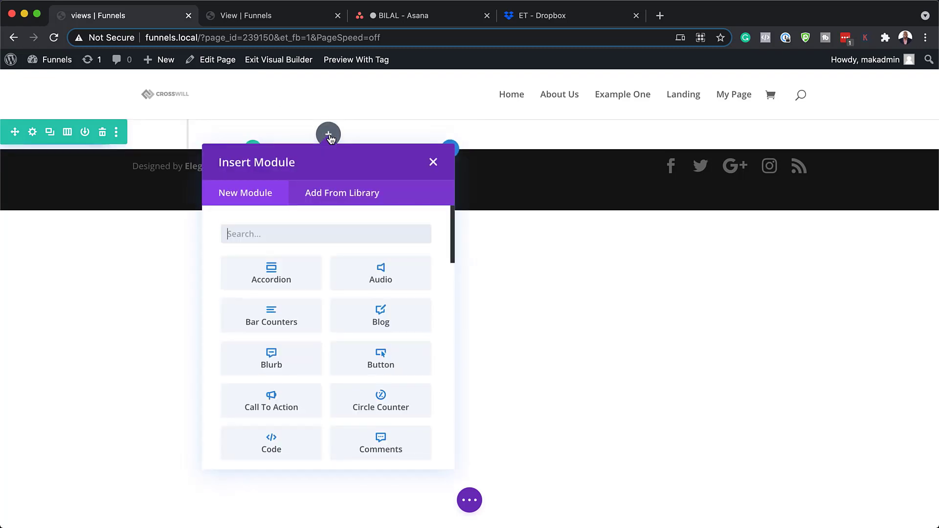
type("image")
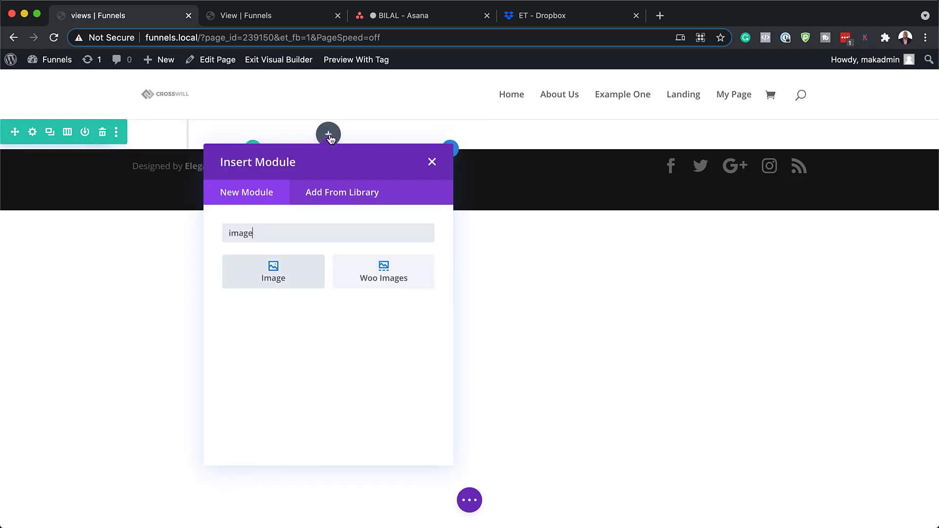
left_click(290, 269)
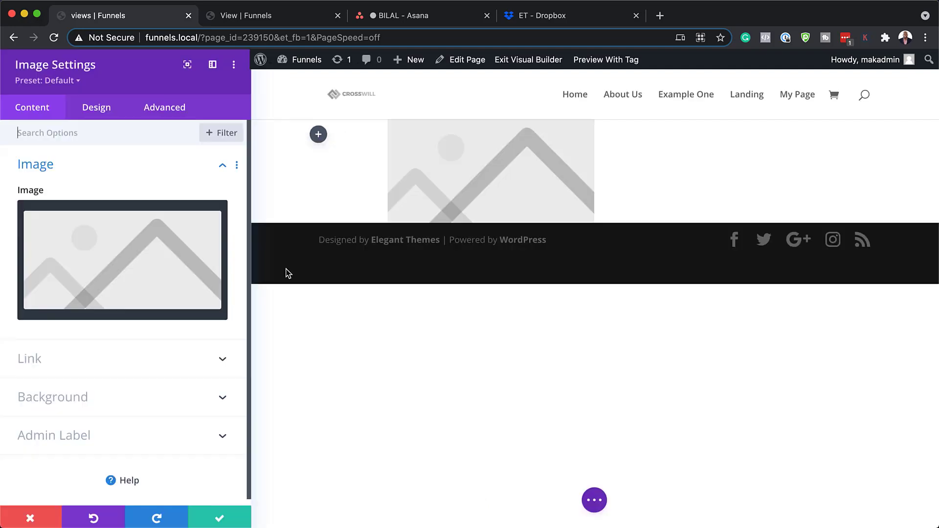
left_click(118, 269)
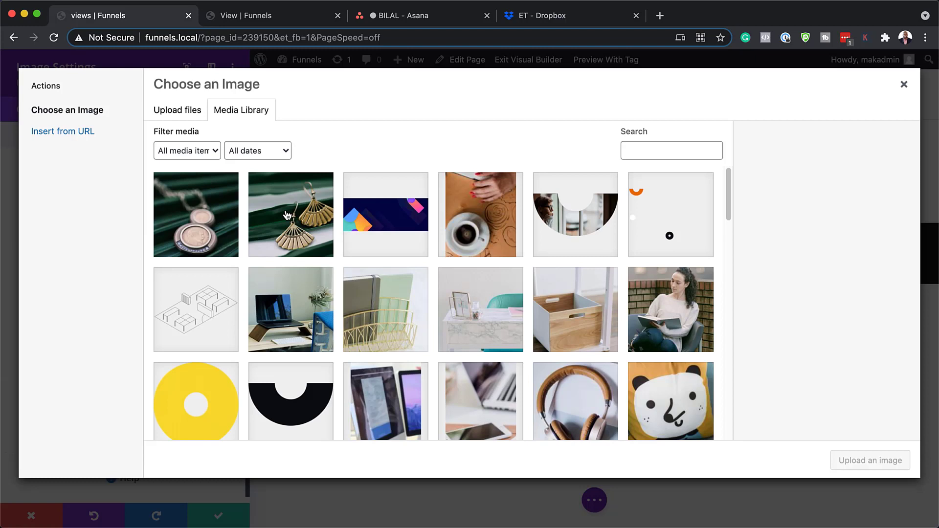
left_click(287, 216)
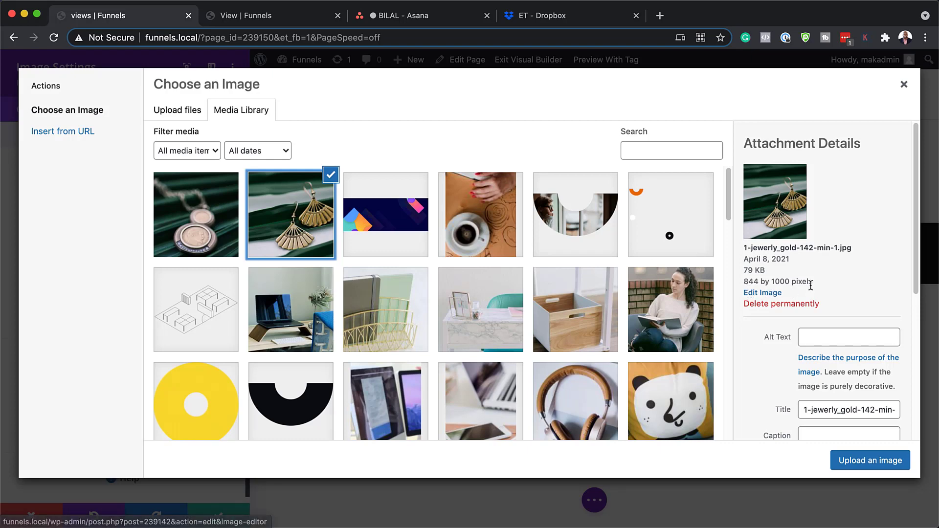
left_click(870, 462)
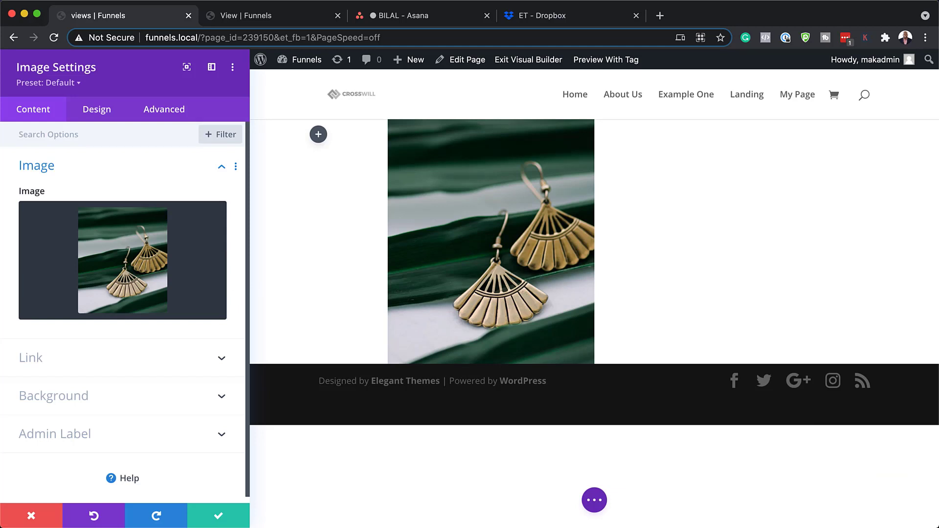
- Force the earrings image to full width and save the image module
left_click(103, 116)
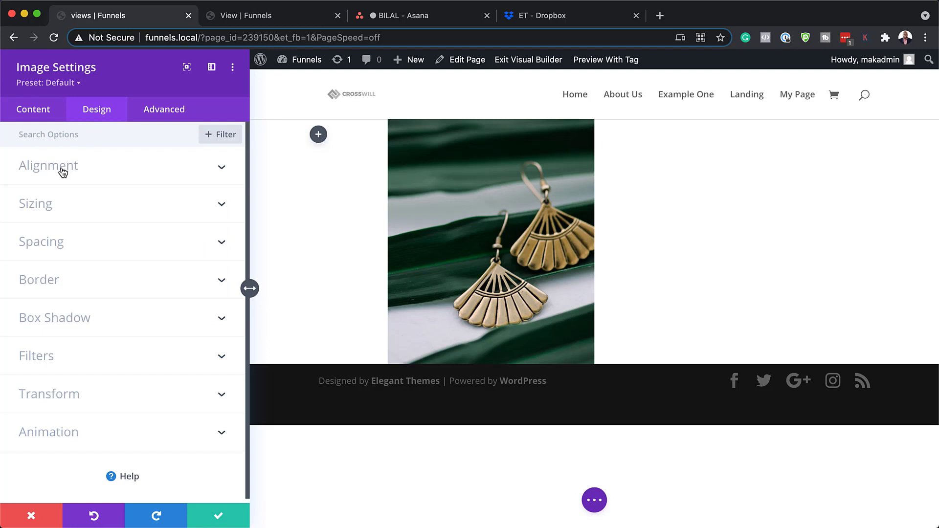
left_click(46, 203)
left_click(51, 187)
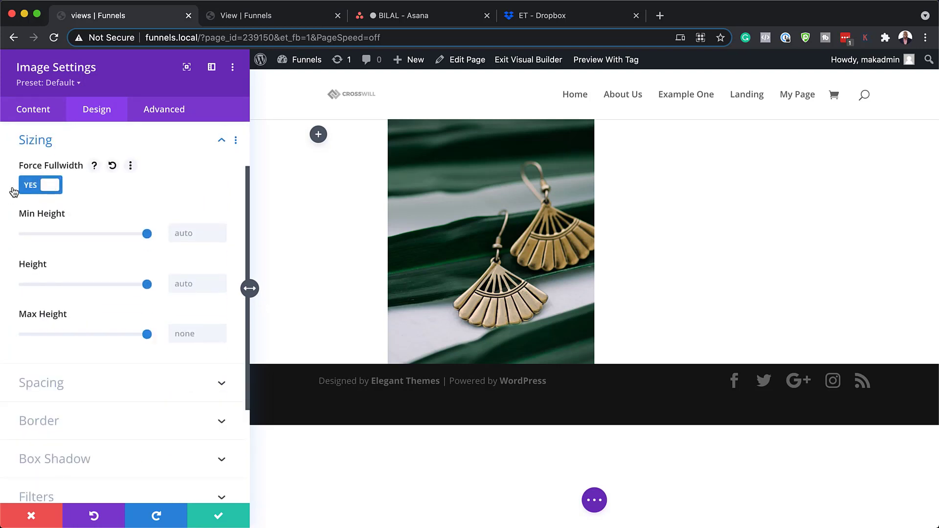
left_click(219, 518)
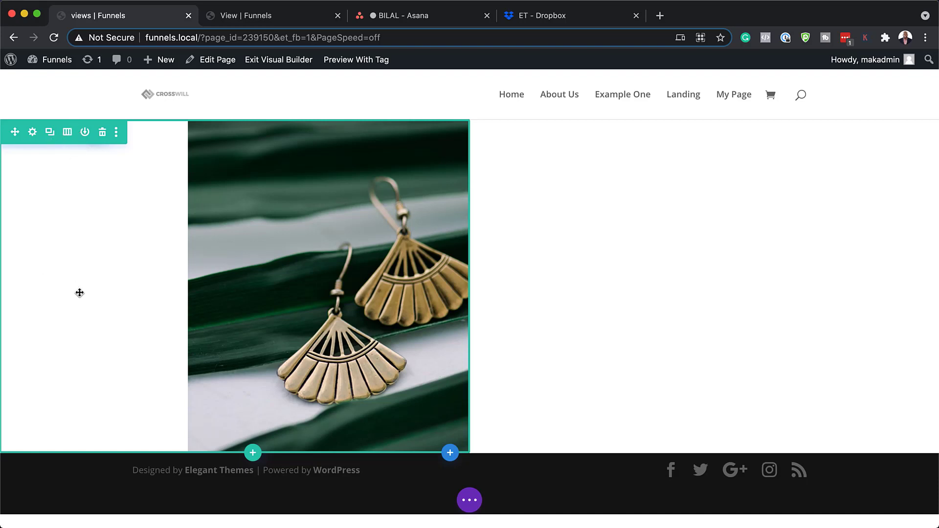
- Show the page's layer structure and expand the section and its row to reveal both columns
left_click(470, 501)
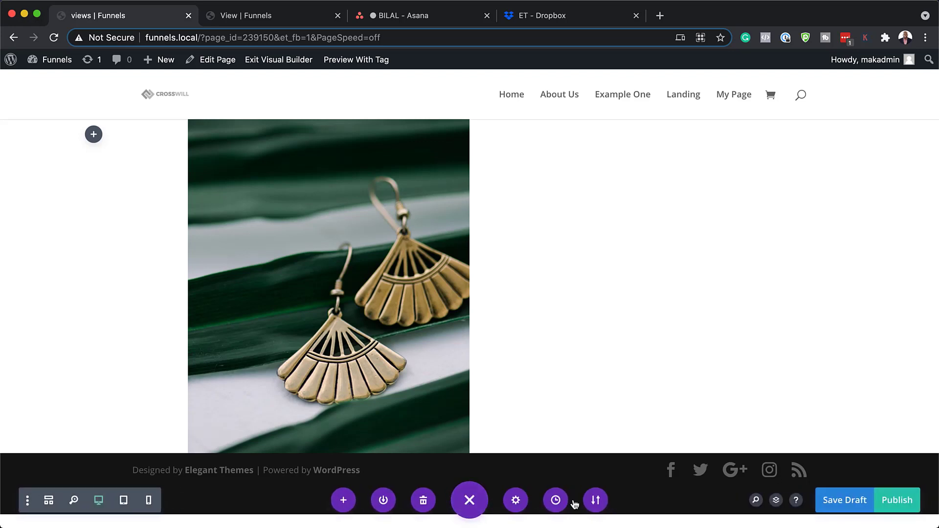
left_click(776, 501)
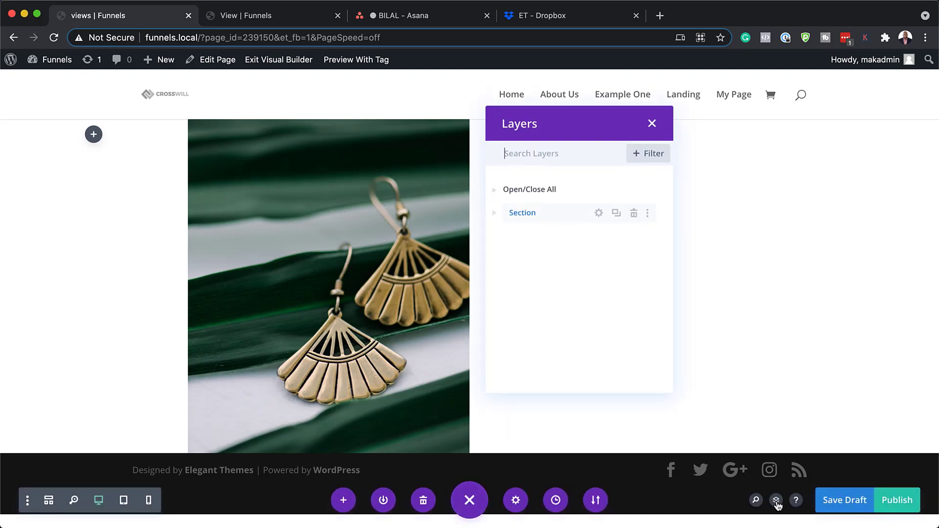
left_click(494, 213)
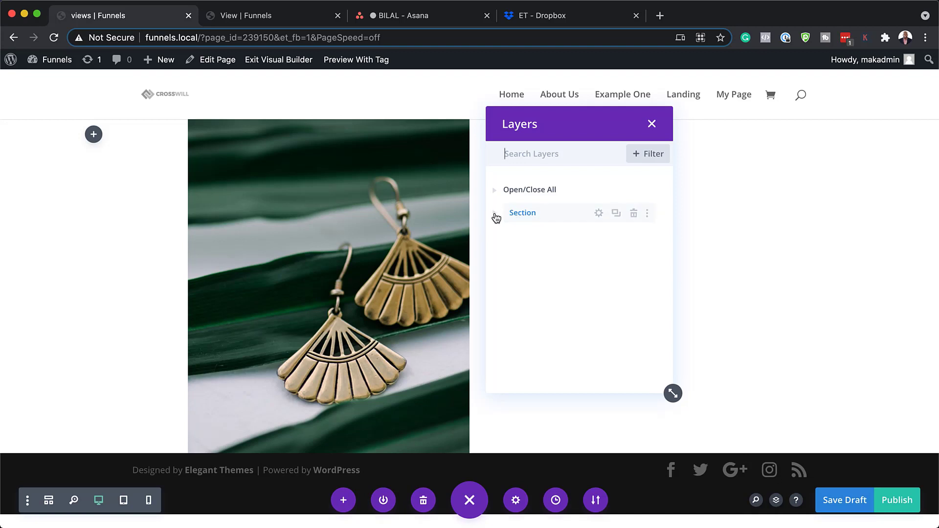
left_click(506, 237)
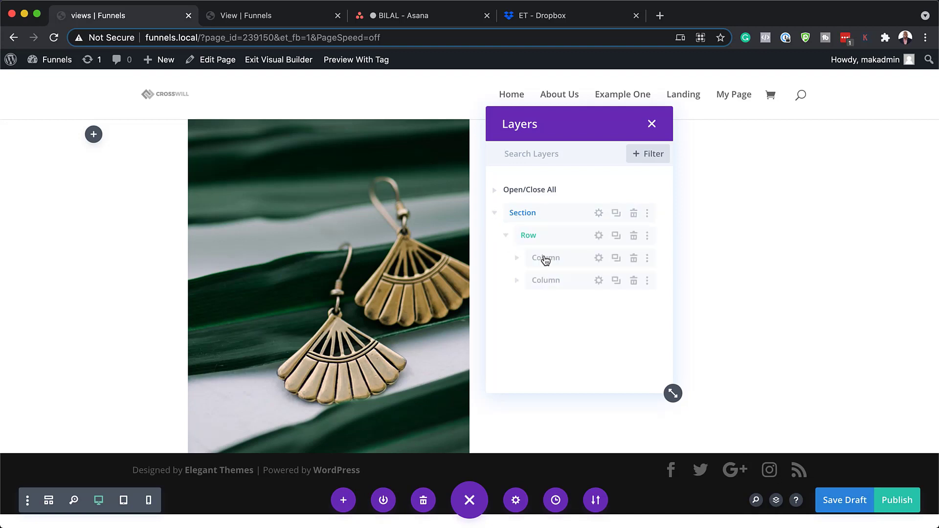
- Insert a Text module in the row's first column
left_click(599, 258)
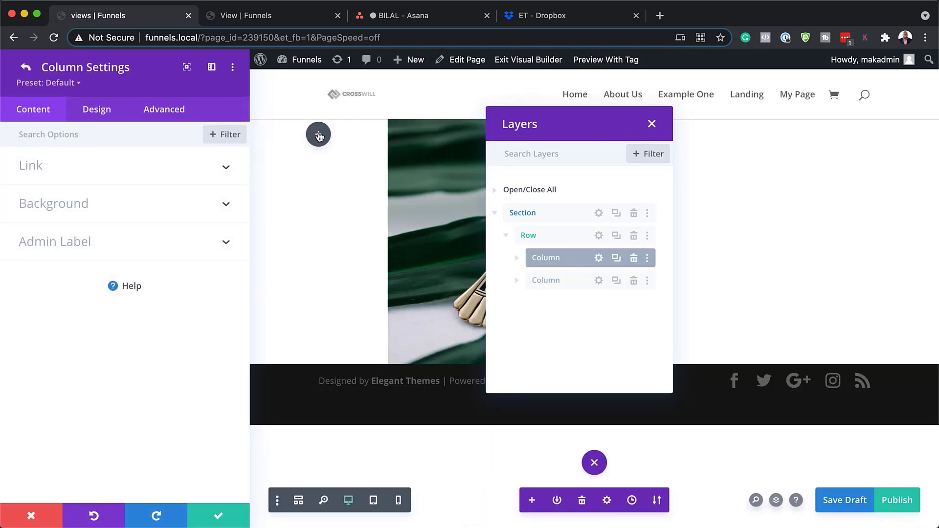
key("Escape")
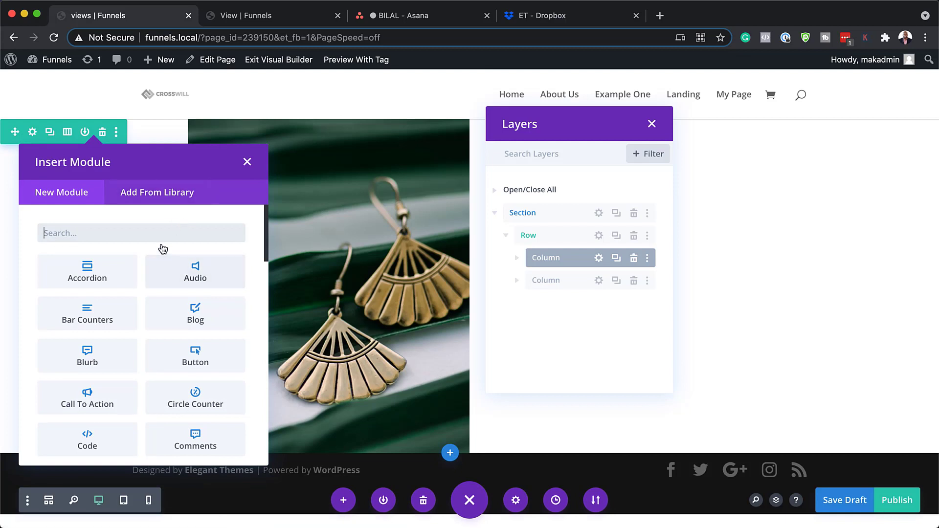
type("text")
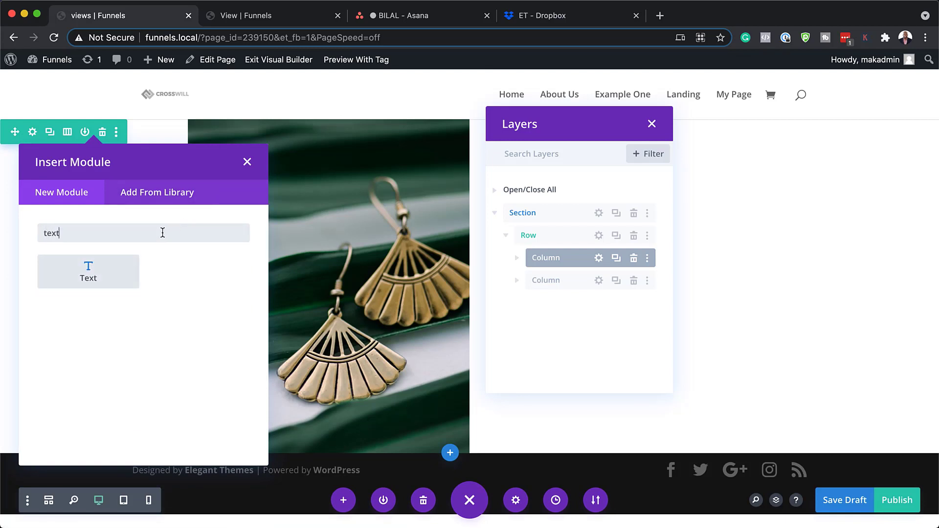
left_click(117, 278)
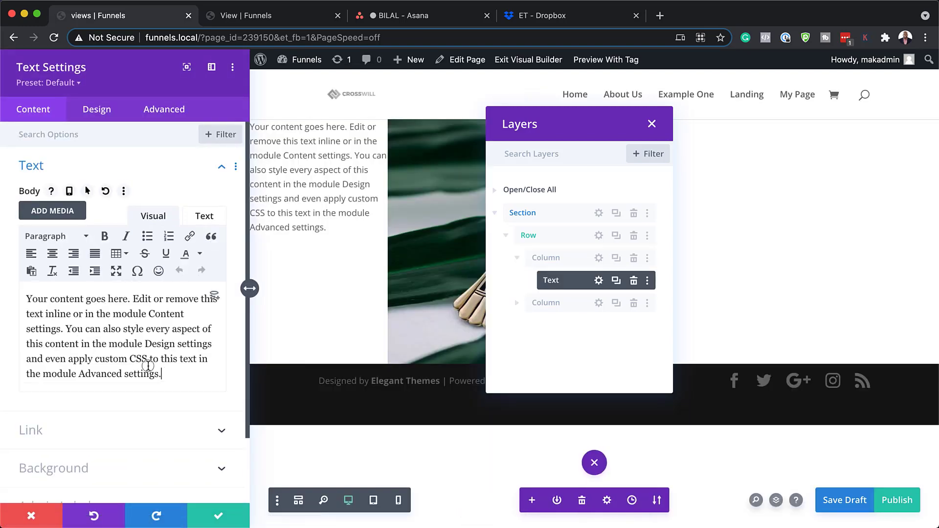
- Replace the placeholder body text with "Handmade Earrings" and format it as Heading 2
key("super+a")
type("Handmade")
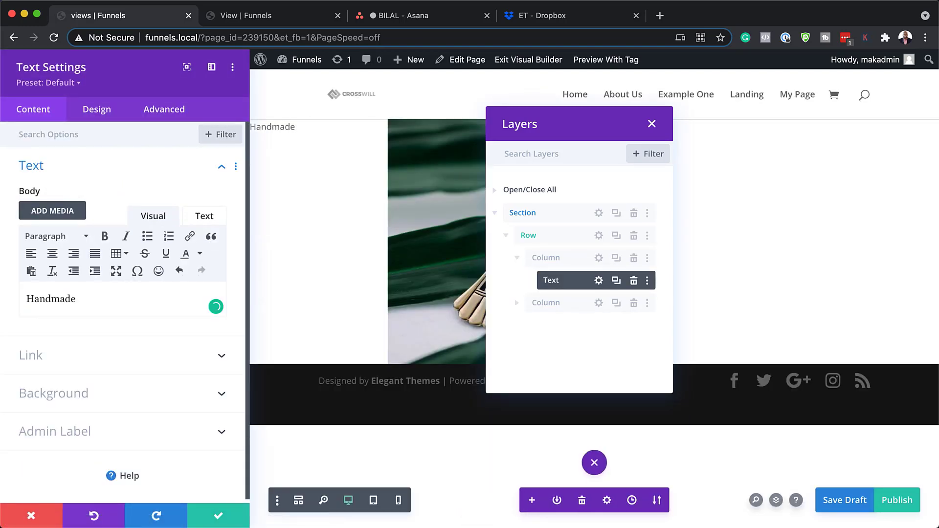
type("Earrings")
double_click(126, 300)
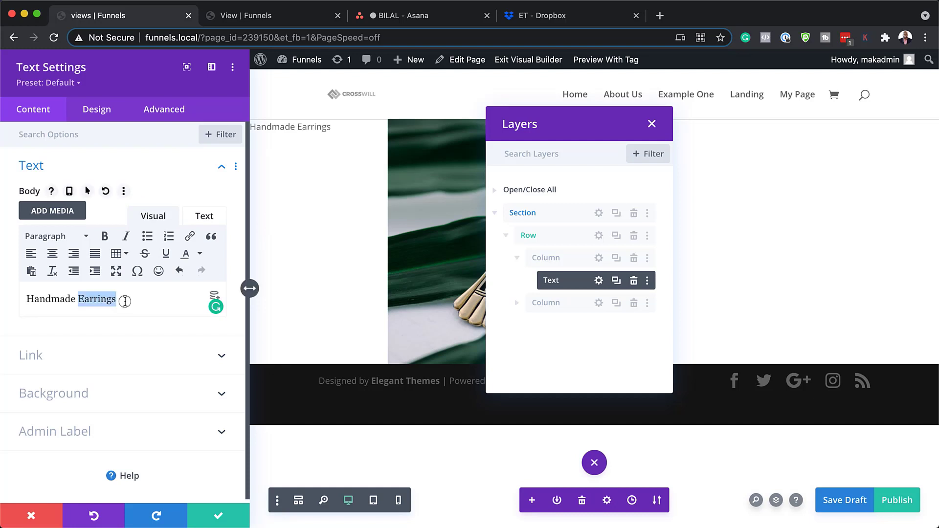
triple_click(120, 300)
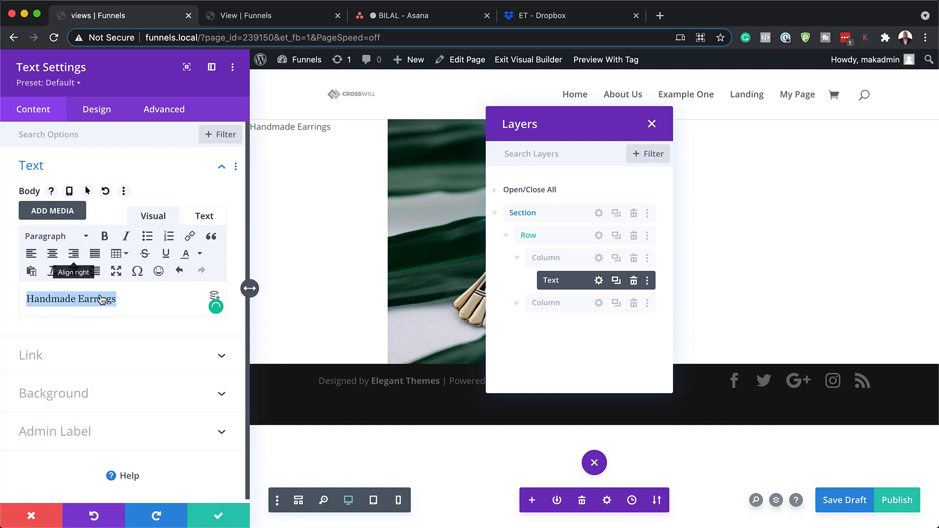
left_click(69, 238)
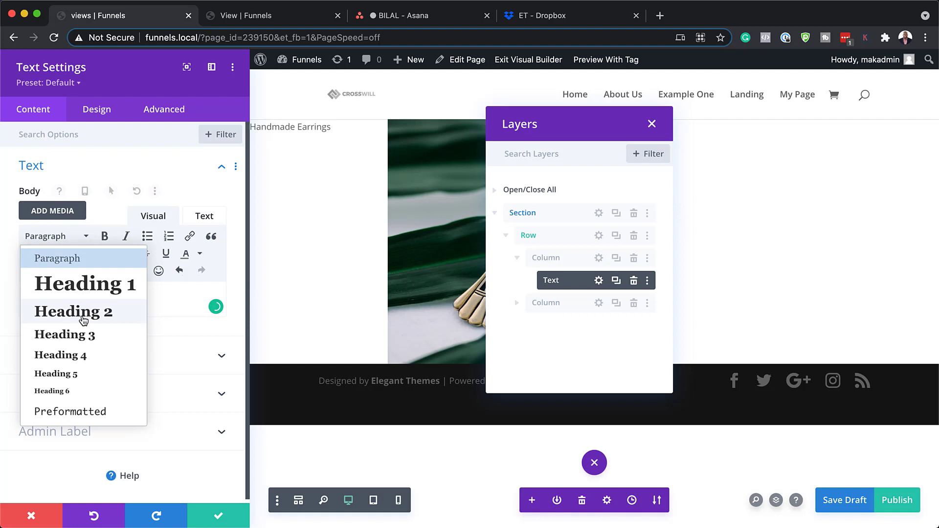
left_click(82, 309)
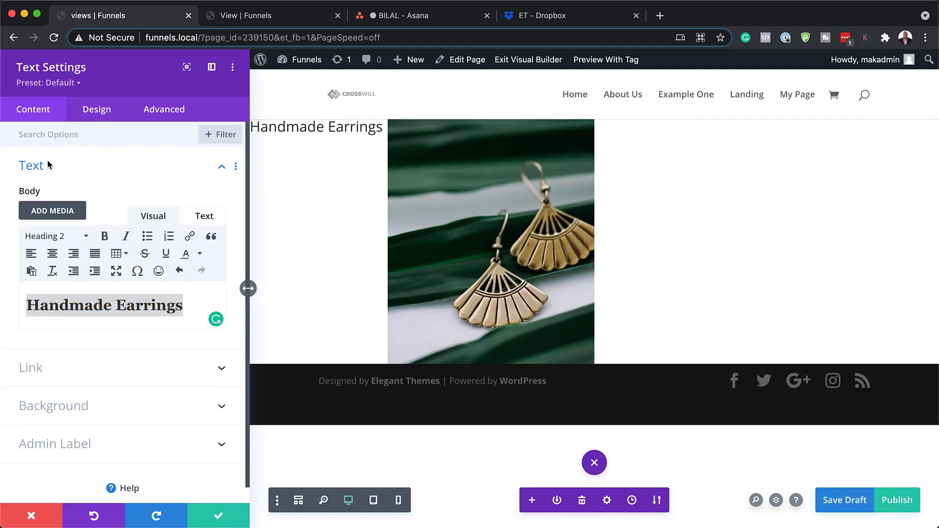
- Set the Heading 2 font of the text module to Montserrat
left_click(98, 113)
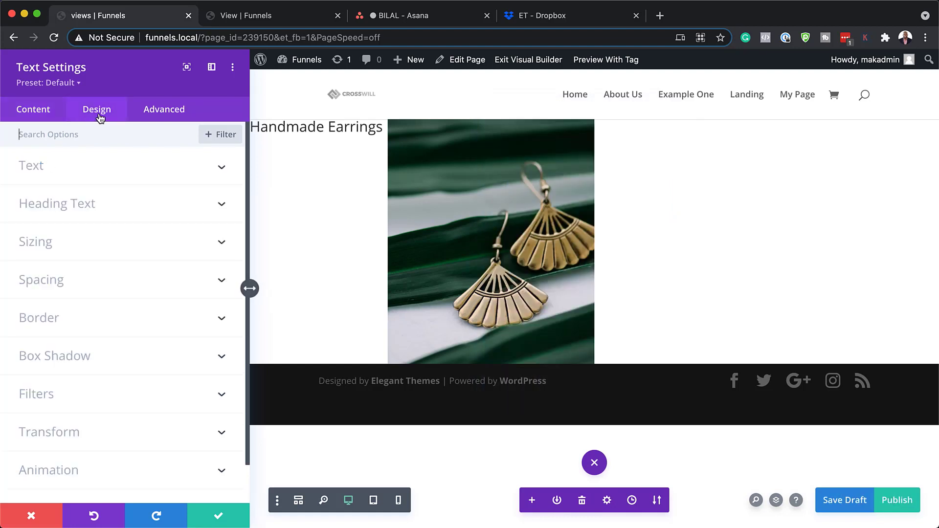
left_click(77, 214)
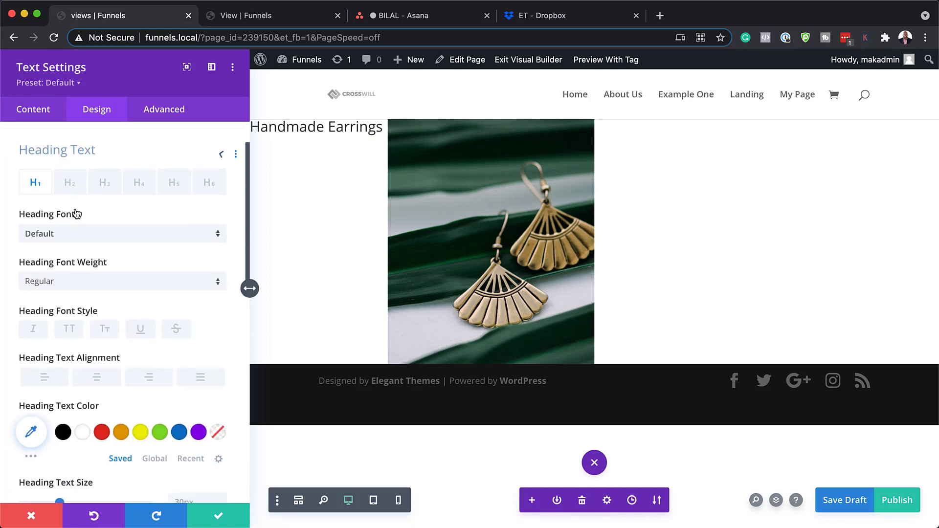
left_click(72, 177)
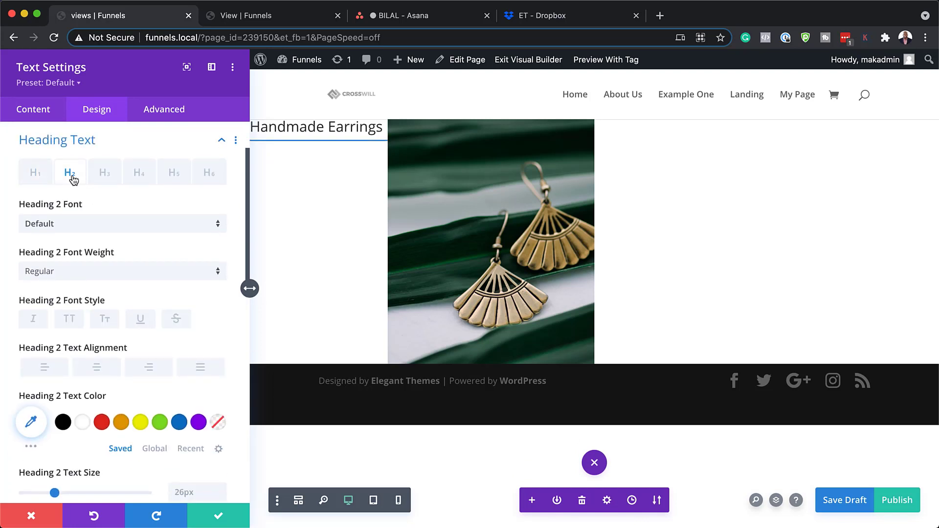
left_click(75, 231)
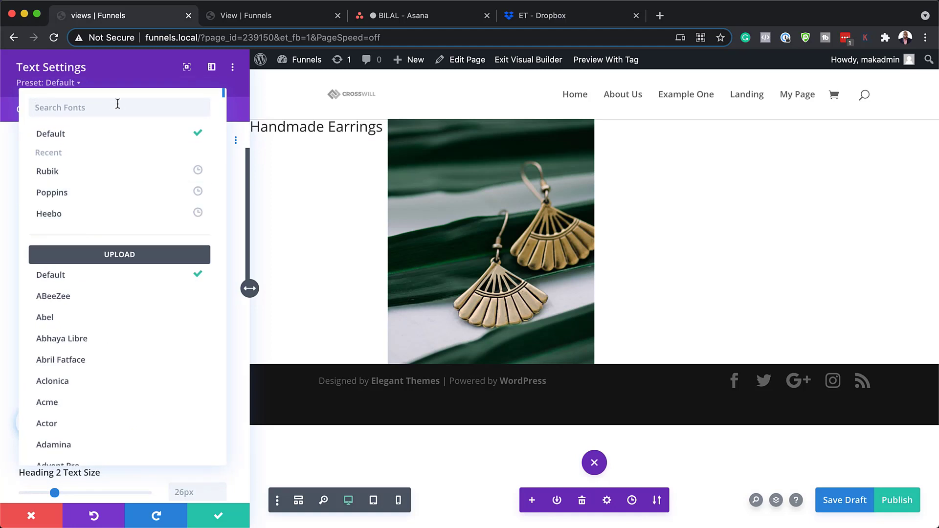
left_click(117, 104)
type("mont")
left_click(77, 180)
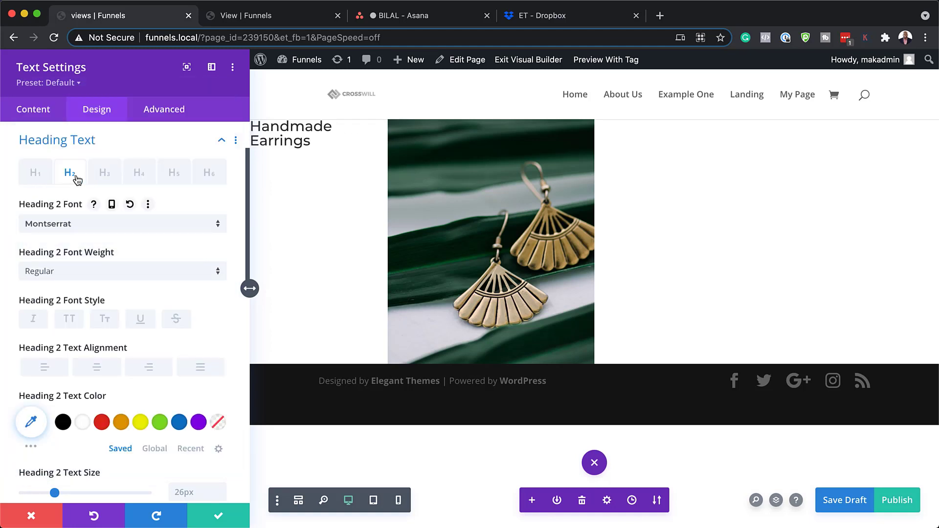
- Give the Heading 2 text a Light font weight, centered alignment and black color
left_click(81, 273)
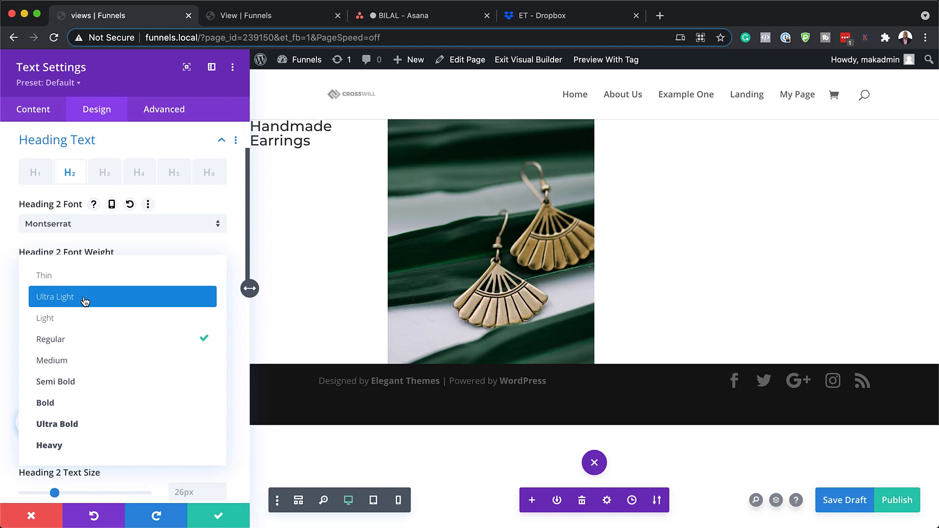
left_click(83, 318)
left_click(96, 370)
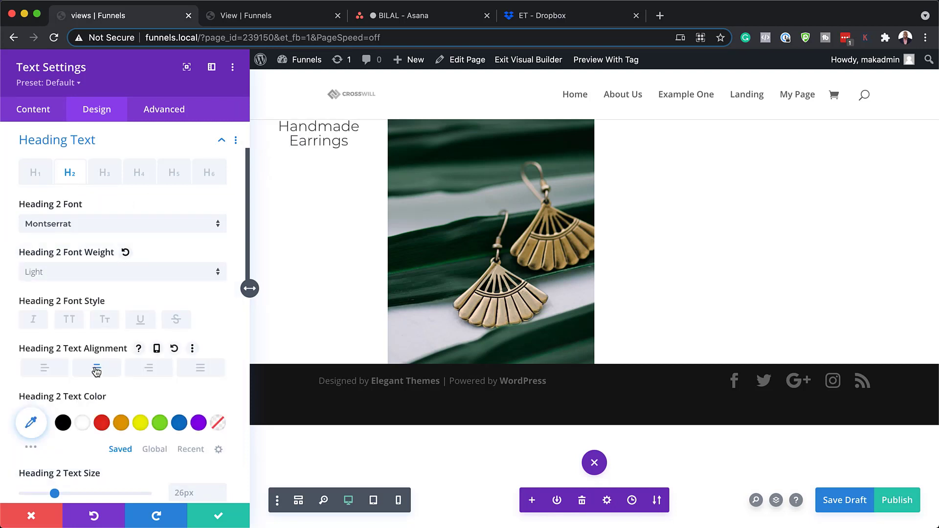
left_click(63, 423)
- Set the Heading 2 text size to 3vw and its letter spacing to -3px
scroll(131, 425, "down", 3)
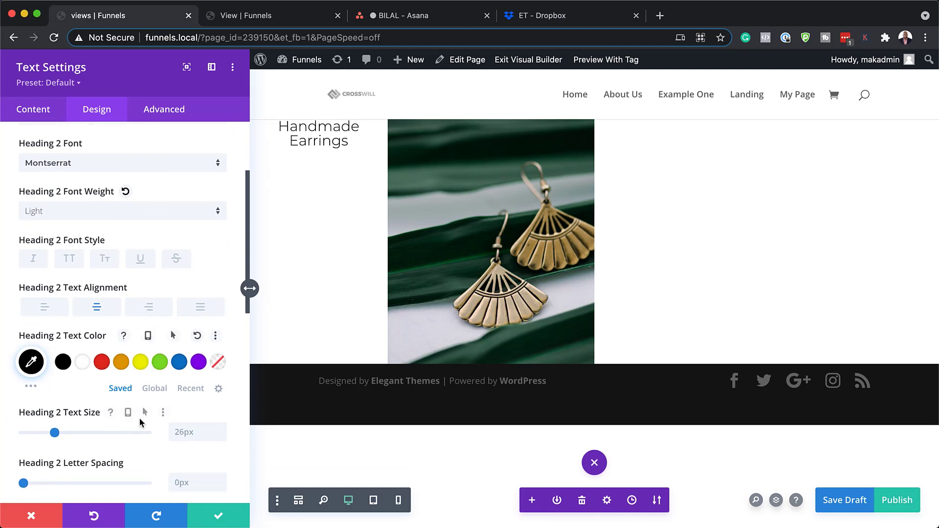
left_click(189, 403)
type("3vw")
scroll(189, 403, "down", 2)
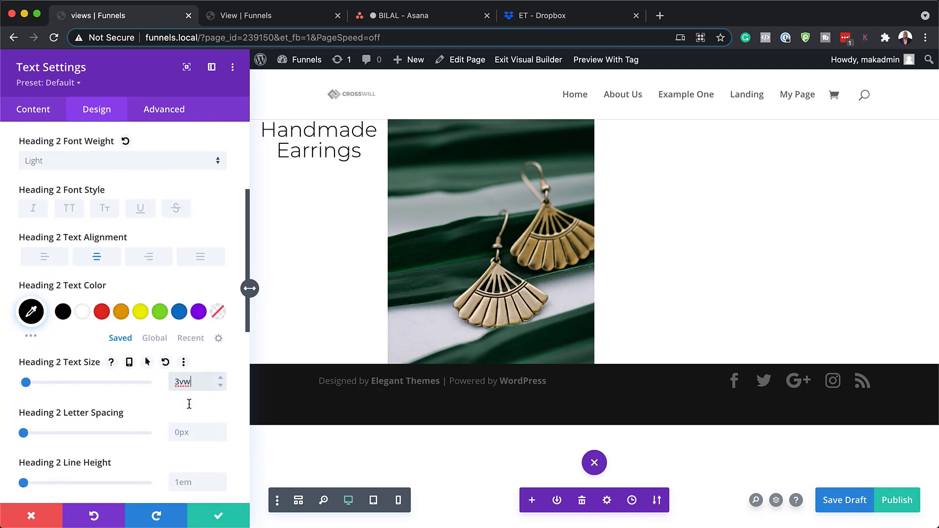
scroll(189, 404, "down", 2)
key("Tab")
type("-3px")
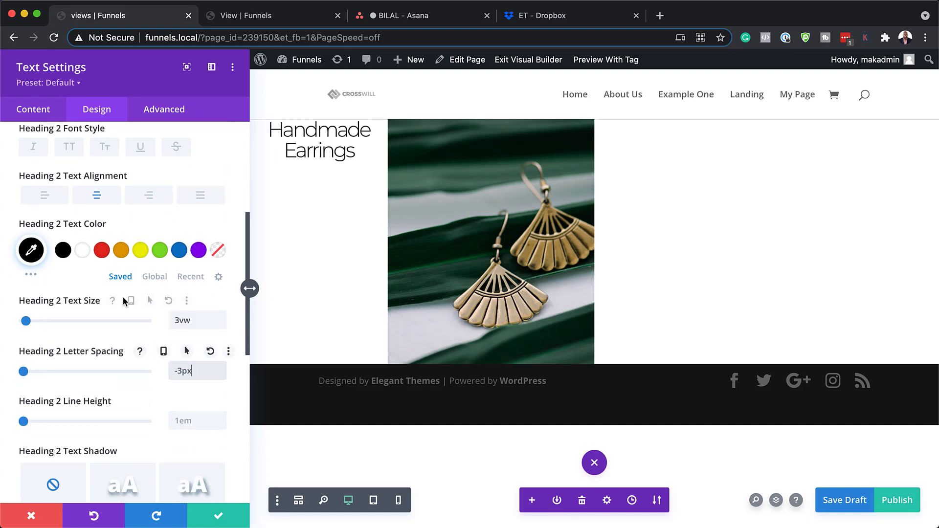
- Add responsive Heading 2 text sizes of 50px for tablet and 40px for phone, and return to the desktop values
left_click(129, 301)
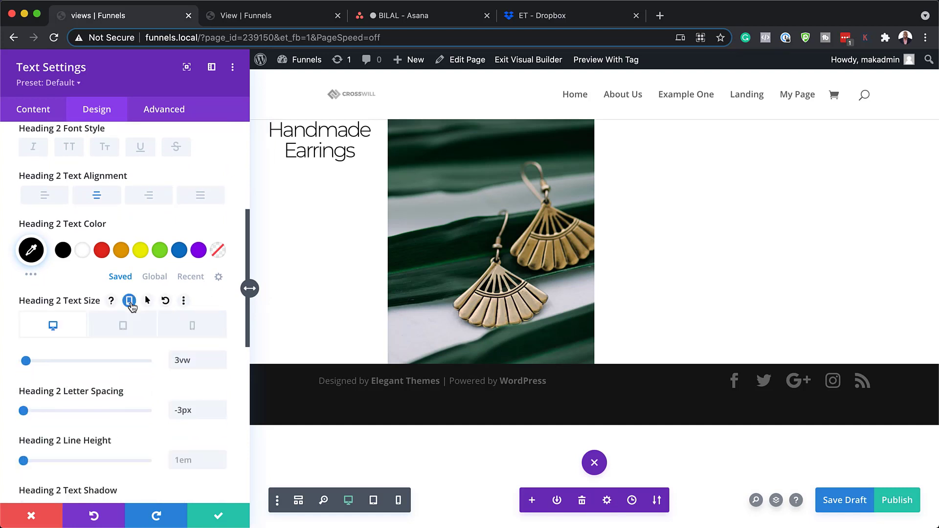
left_click(124, 327)
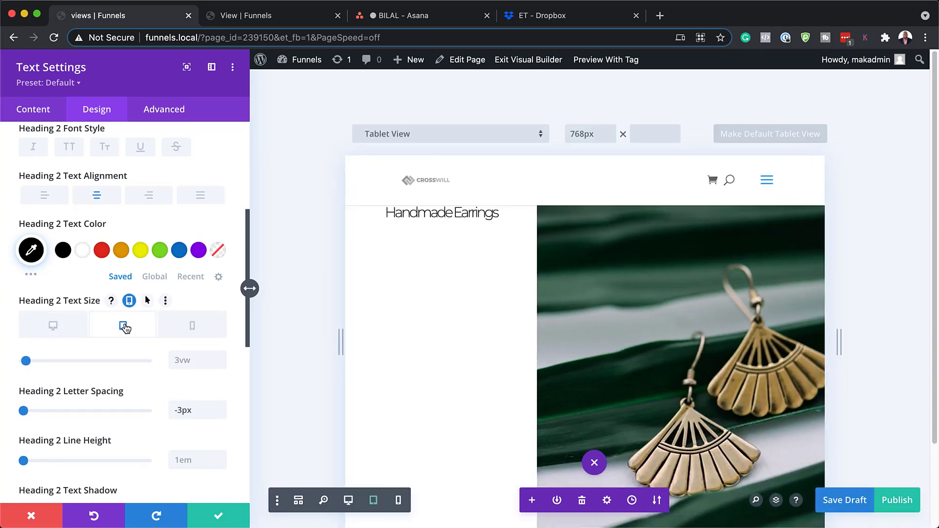
left_click(194, 360)
type("50")
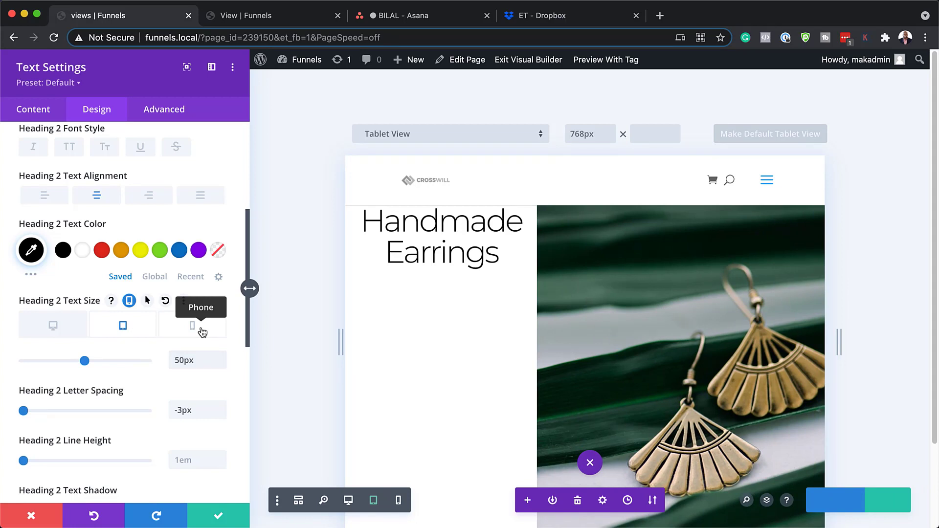
left_click(202, 333)
left_click(184, 361)
type("40")
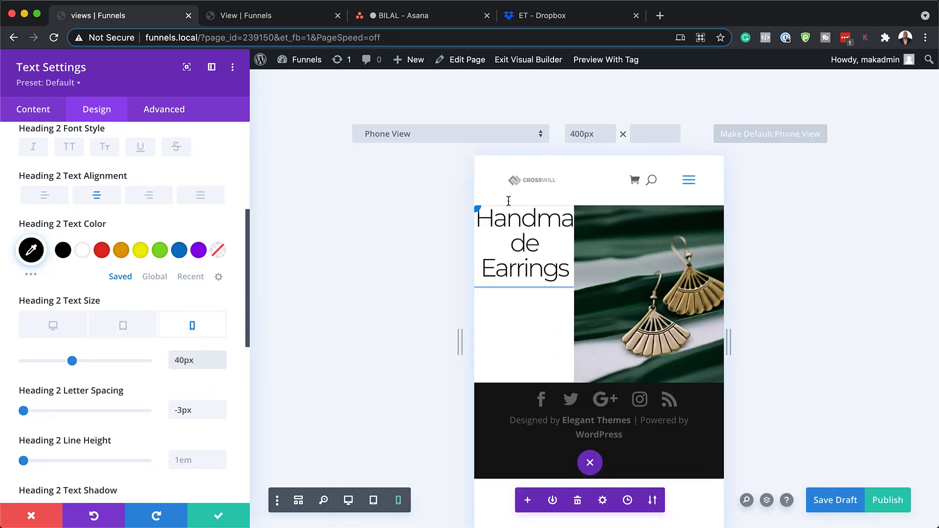
left_click(58, 331)
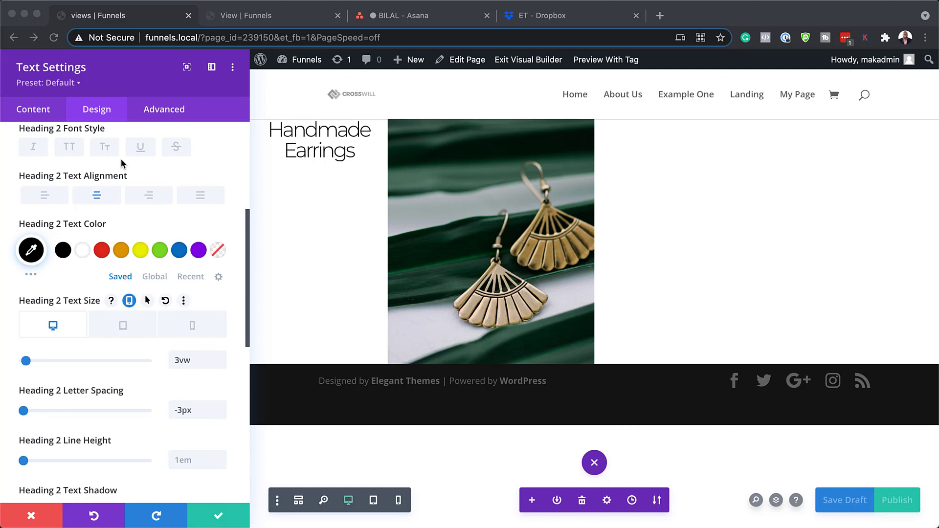
- Set the text module's width to 89% on desktop and 150% on tablet, and check the phone value
scroll(161, 166, "down", 7)
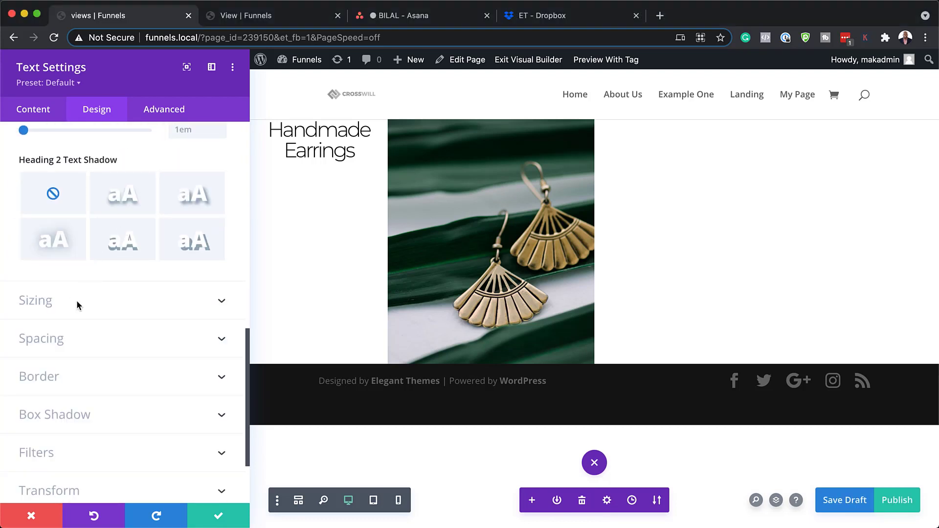
left_click(77, 300)
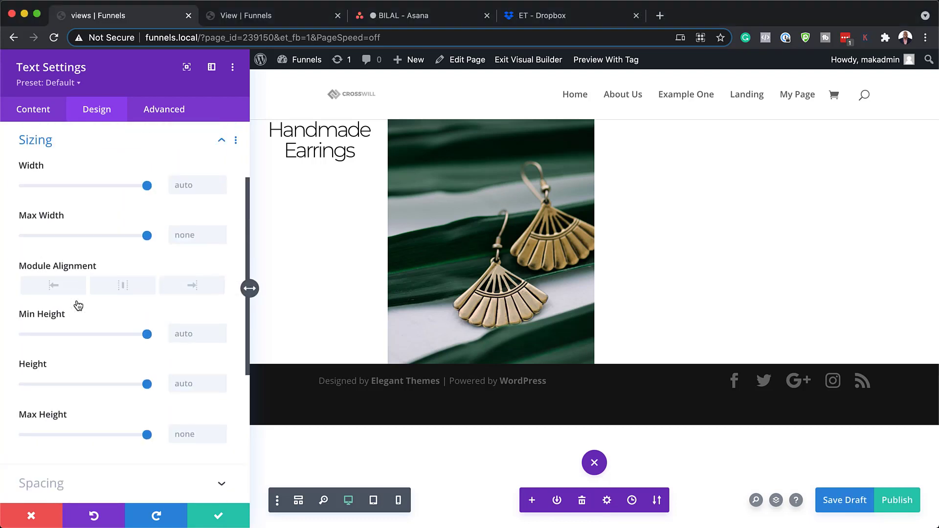
left_click(192, 185)
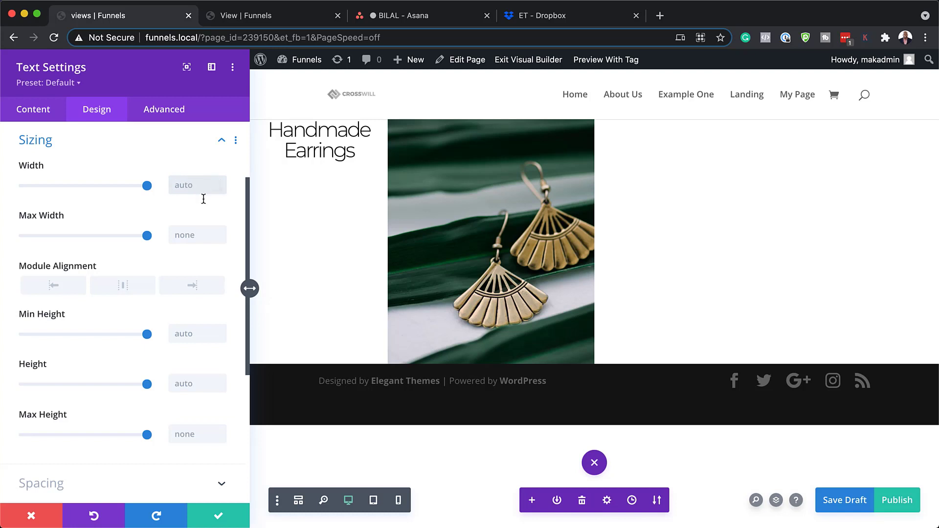
left_click(73, 165)
left_click(123, 190)
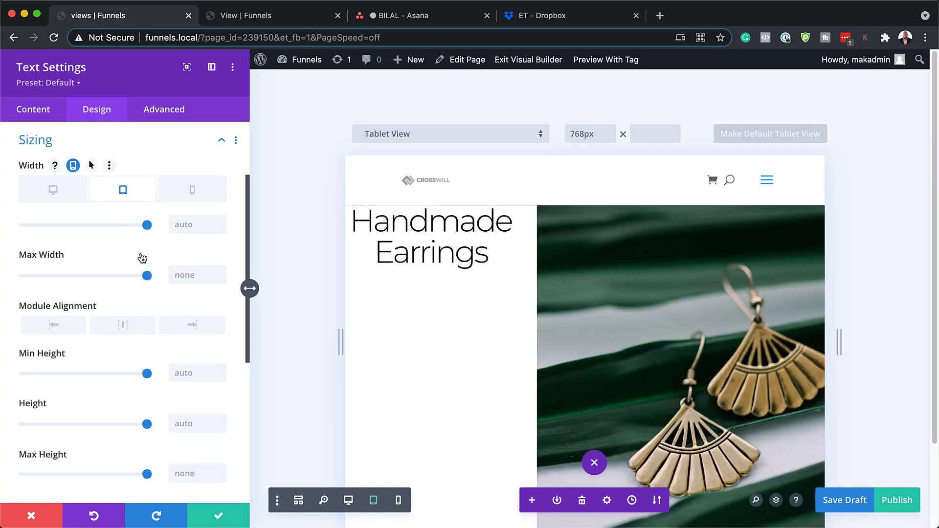
left_click(196, 223)
type("150%")
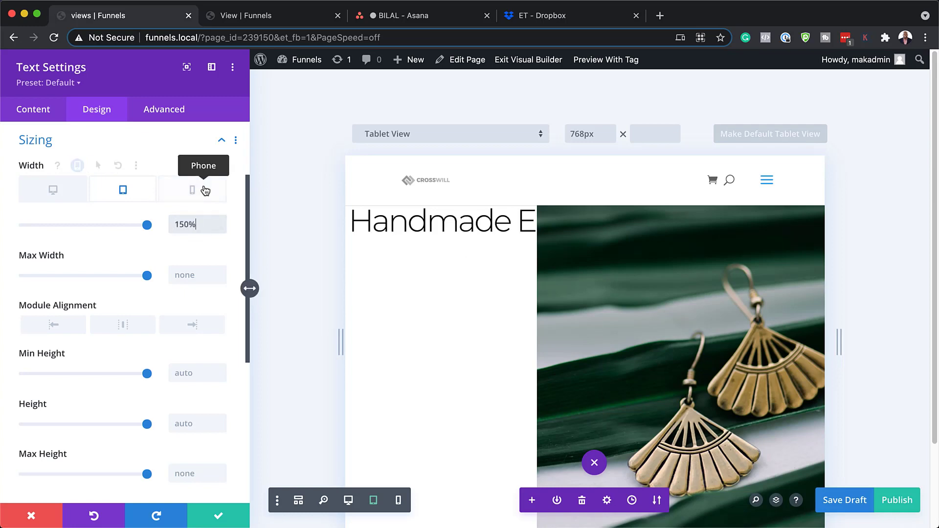
left_click(205, 190)
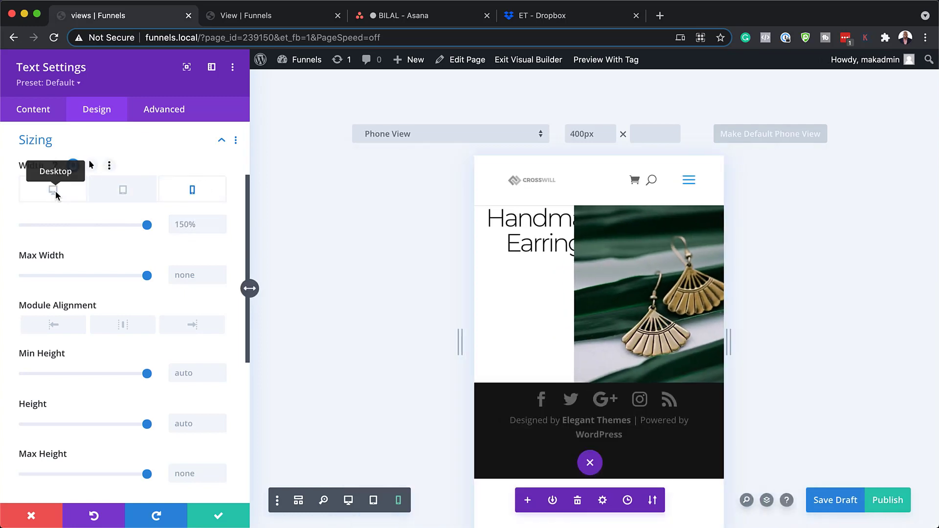
left_click(54, 191)
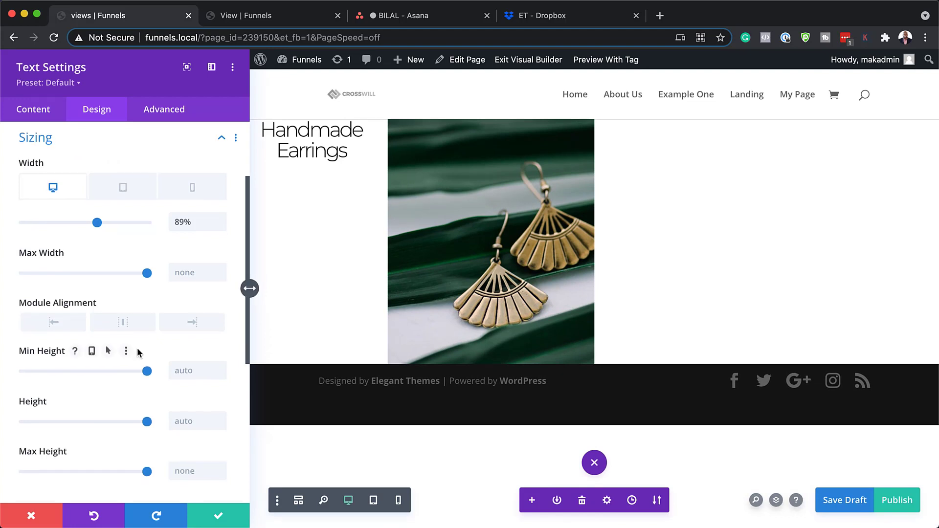
- Rotate the text module 270 degrees on the first rotation axis with the Transform rotate option
scroll(137, 352, "down", 6)
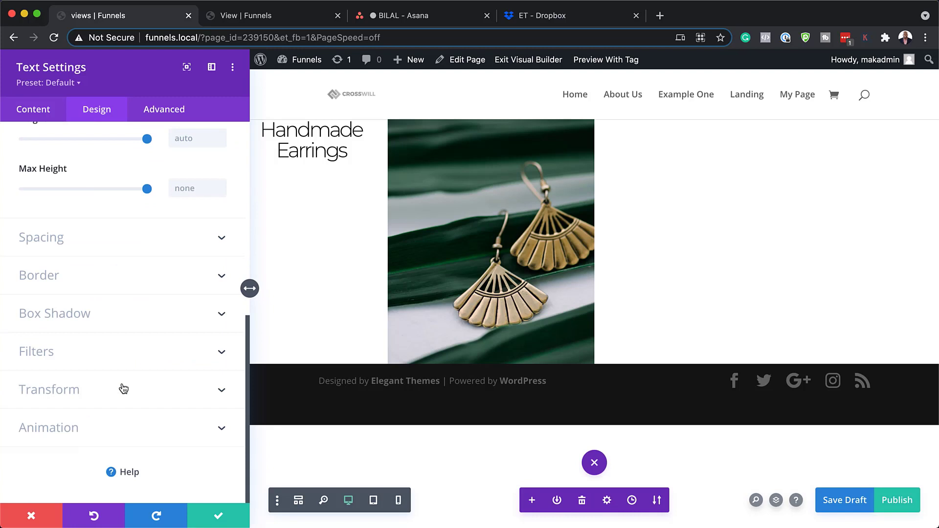
left_click(75, 390)
left_click(132, 225)
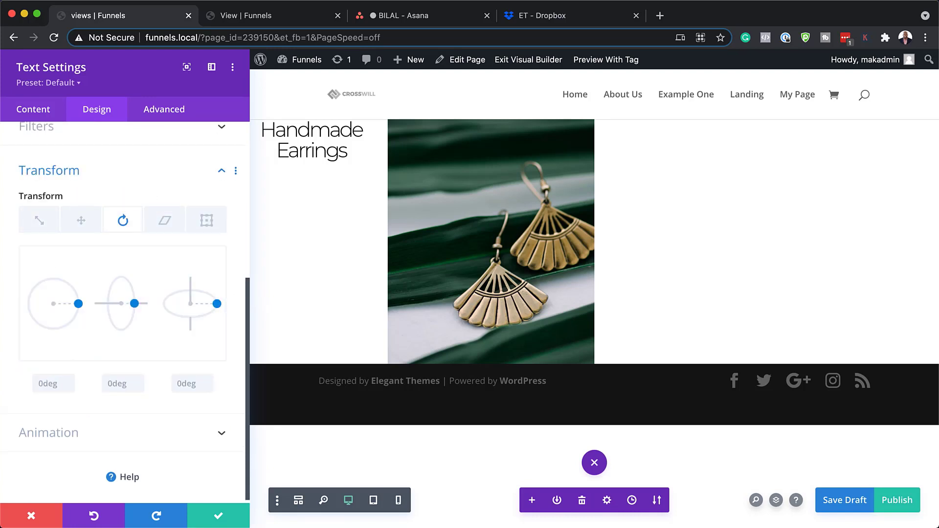
left_click(51, 386)
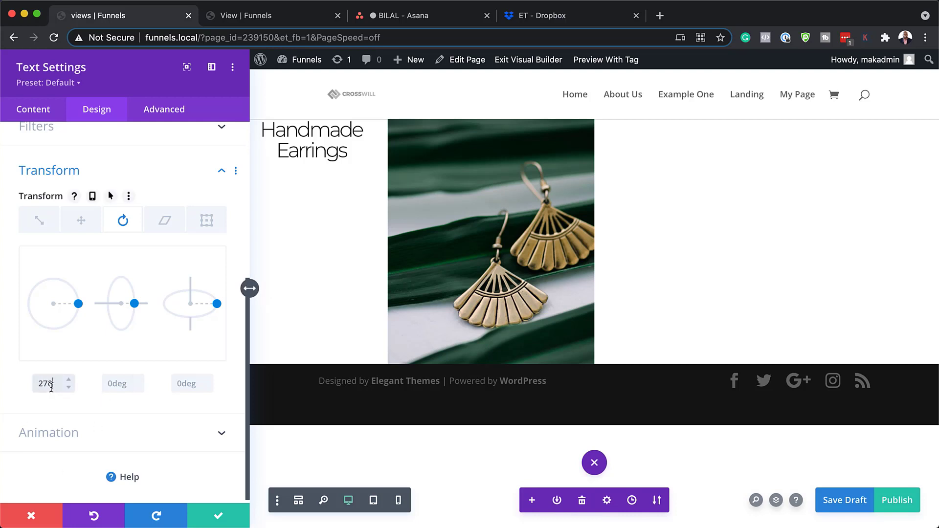
type("270")
key("Return")
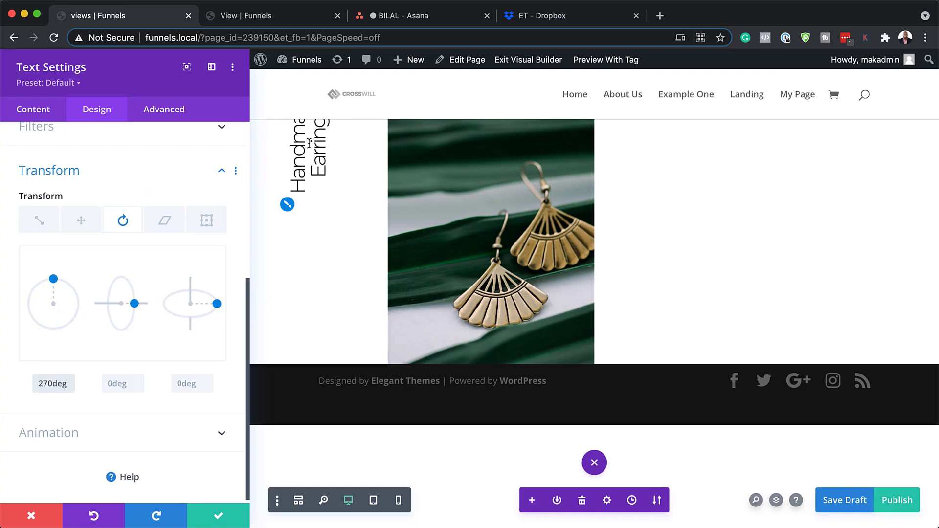
- Position the text module absolutely at the bottom center with a 50px vertical offset, and save the module
left_click(164, 109)
left_click(47, 317)
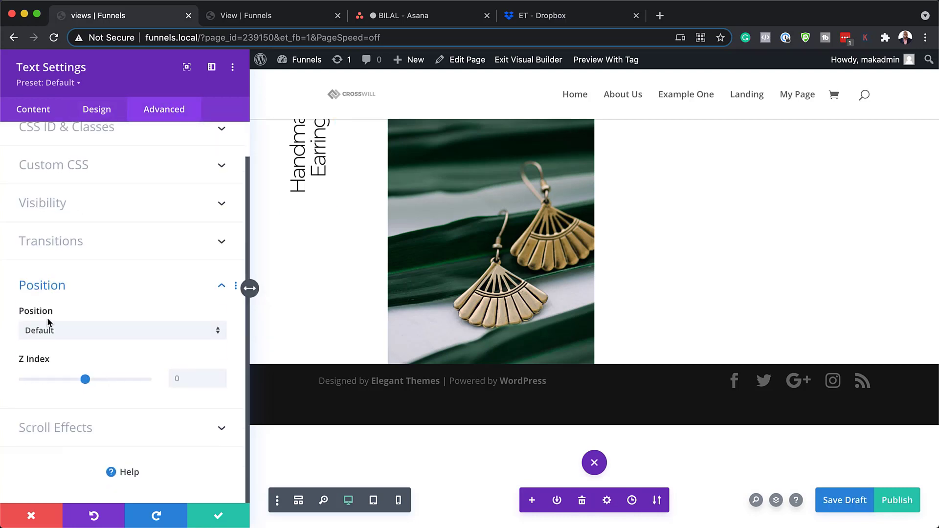
left_click(52, 332)
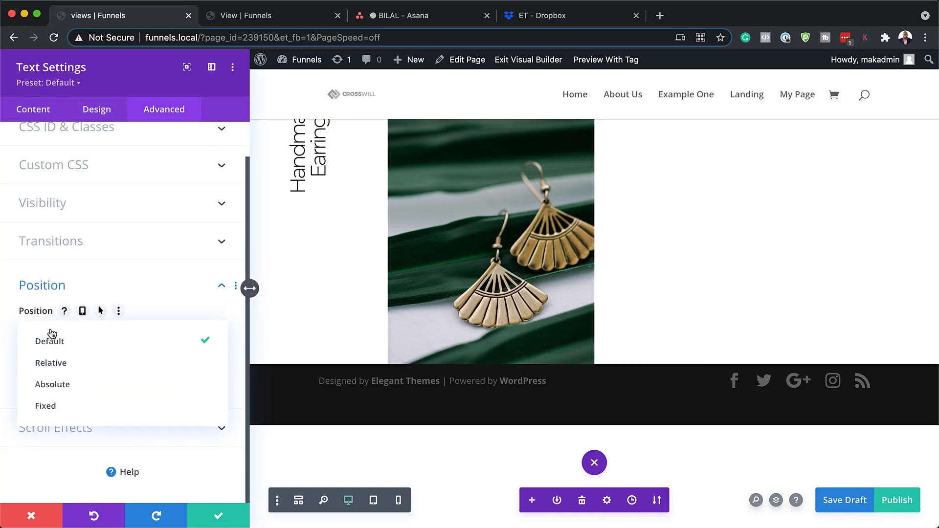
left_click(88, 385)
left_click(124, 454)
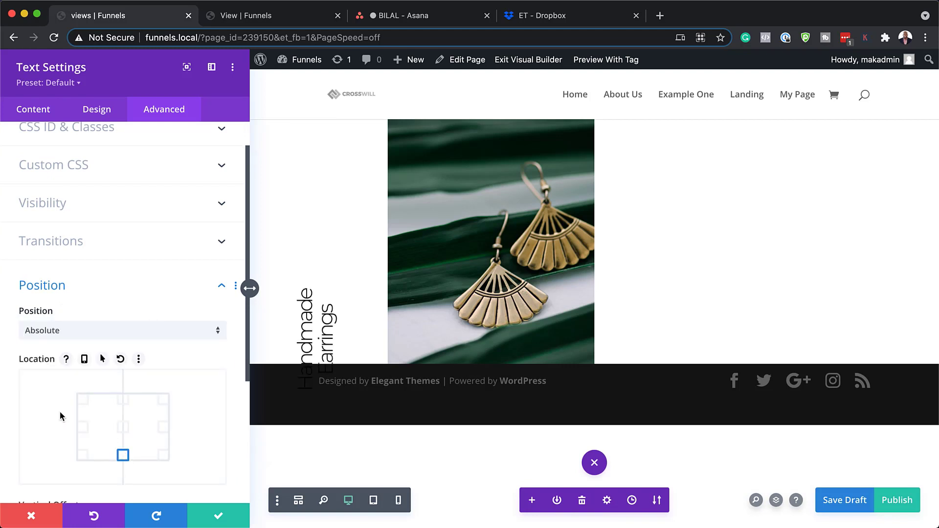
scroll(178, 253, "down", 3)
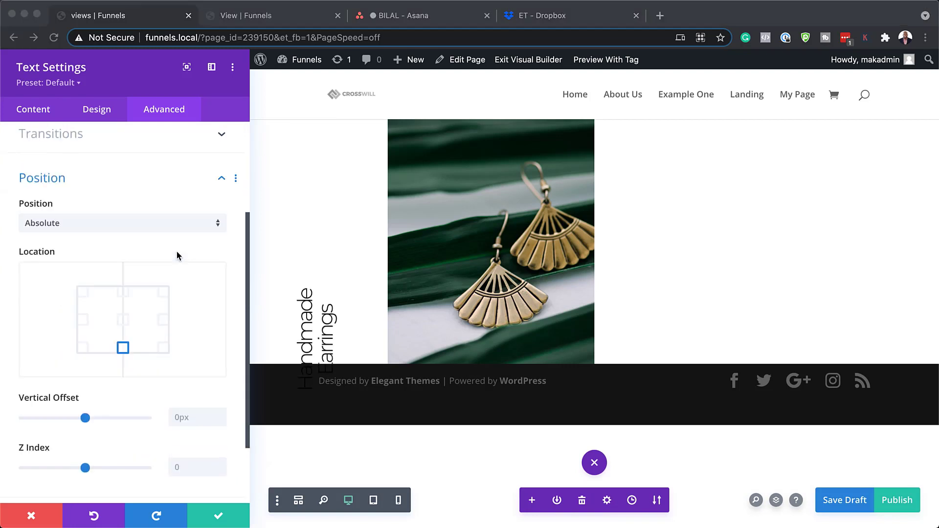
left_click(196, 412)
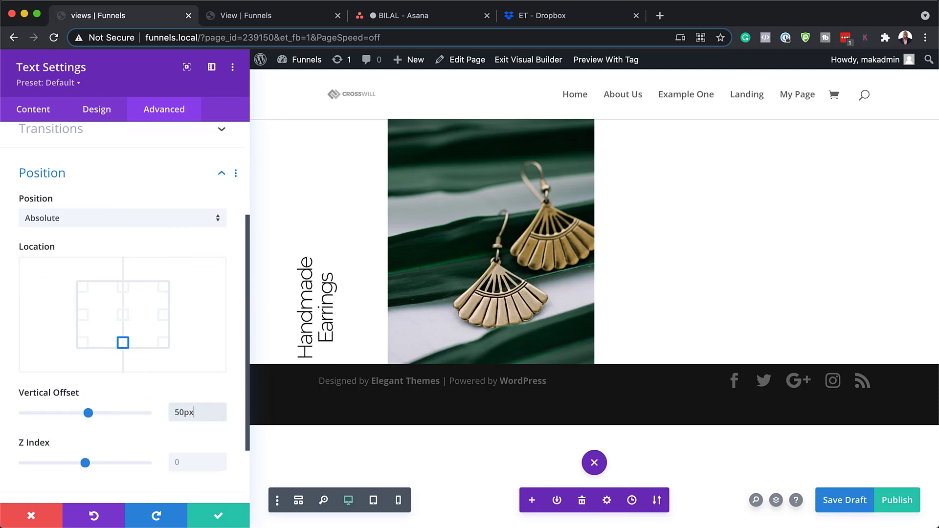
left_click(220, 519)
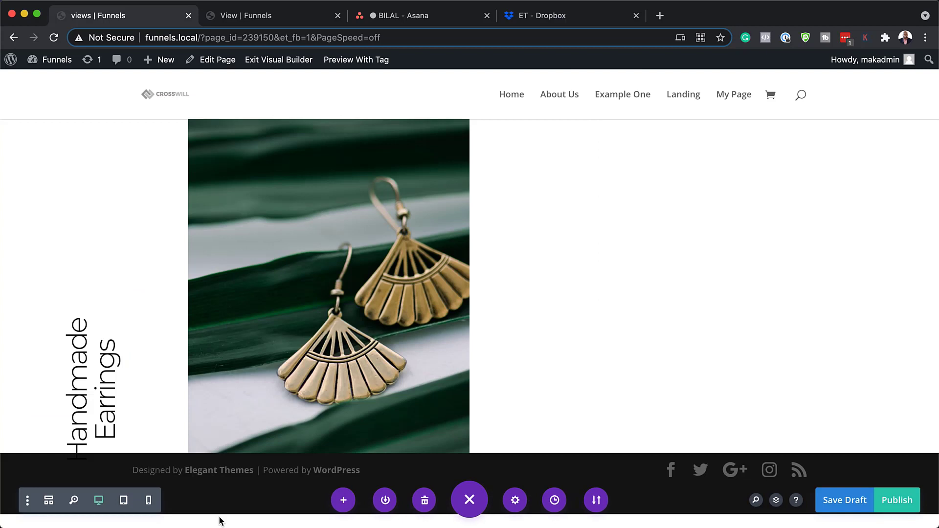
- Add a Divider module below the Handmade Earrings text in the first column
mouse_move(97, 410)
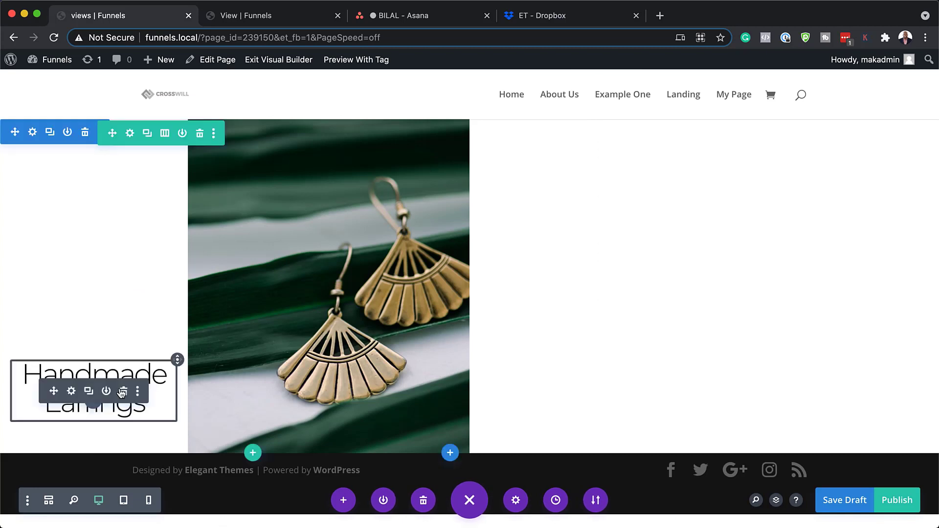
left_click(96, 408)
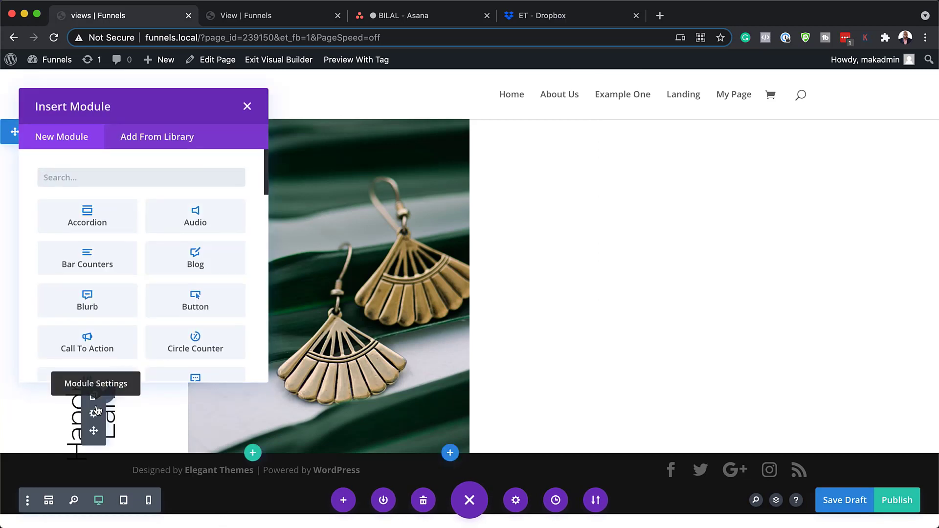
type("divi")
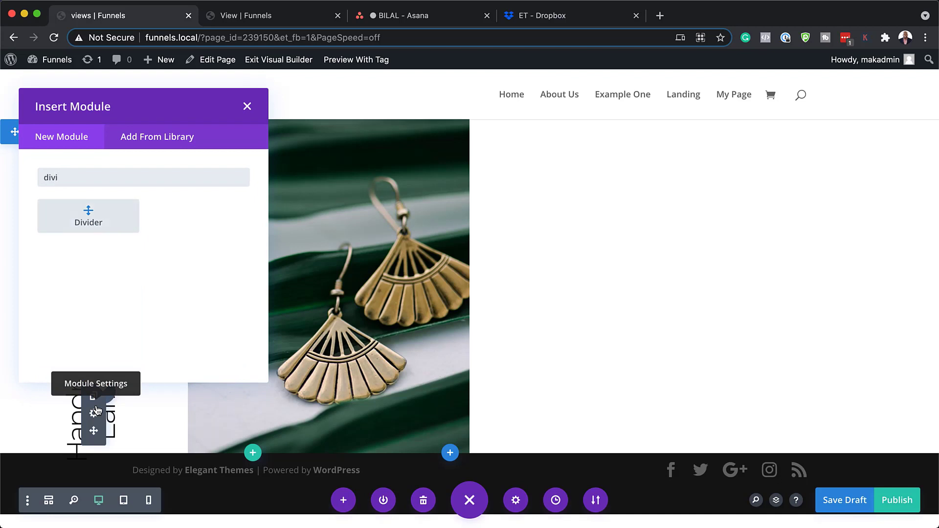
left_click(108, 219)
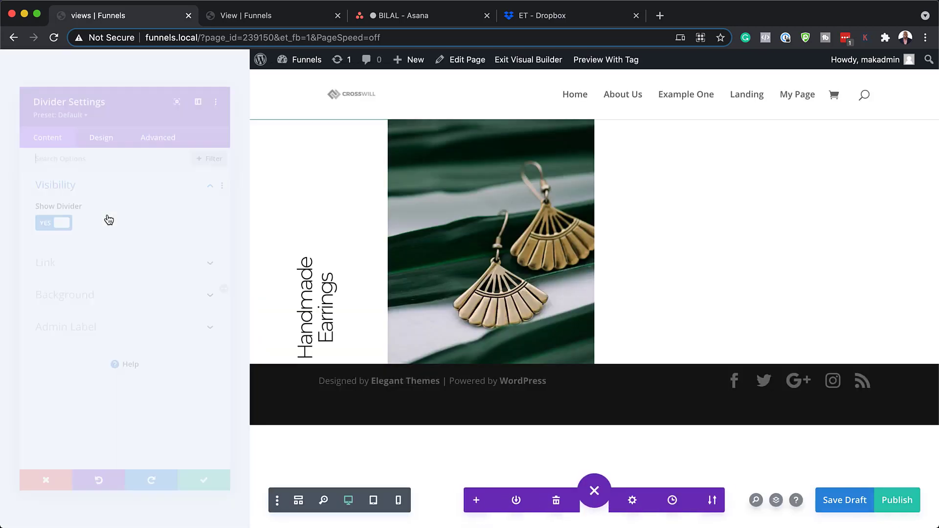
- Give the divider a black line and set its width to 50%
left_click(97, 112)
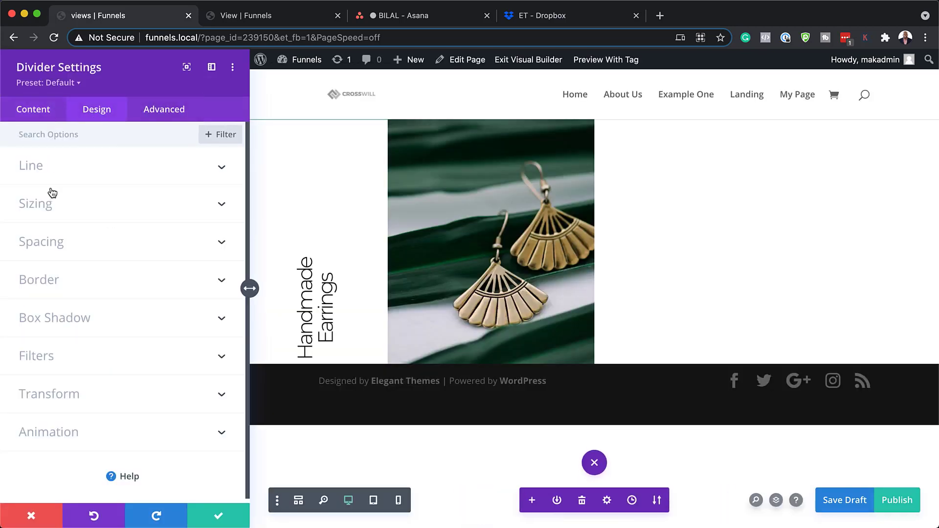
left_click(53, 167)
left_click(64, 217)
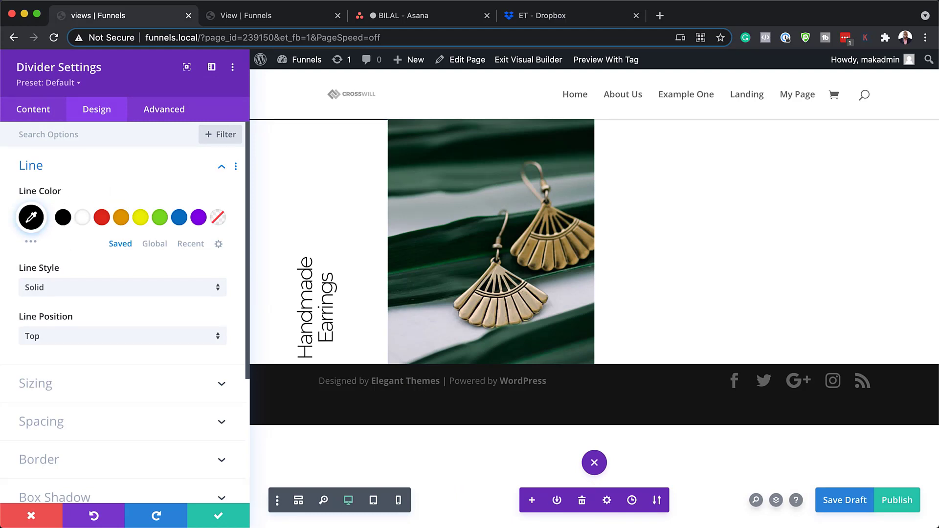
left_click(111, 384)
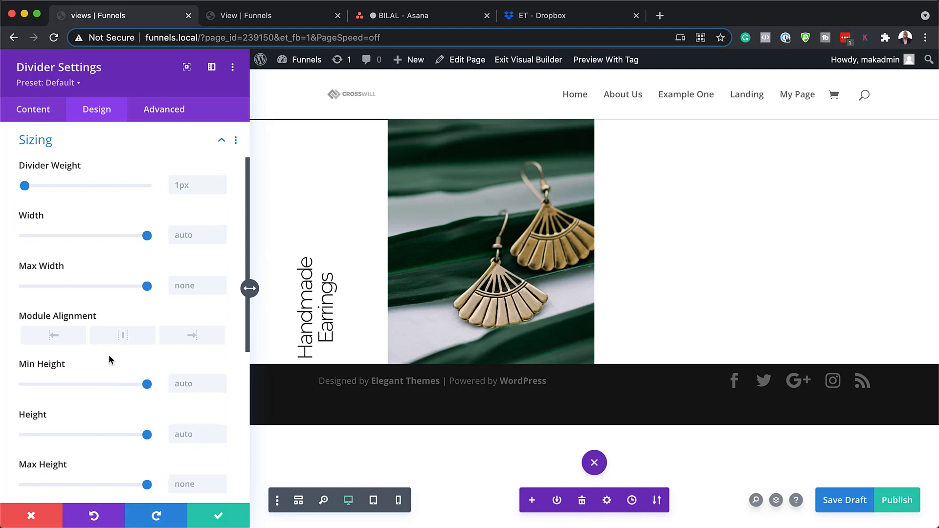
left_click(189, 236)
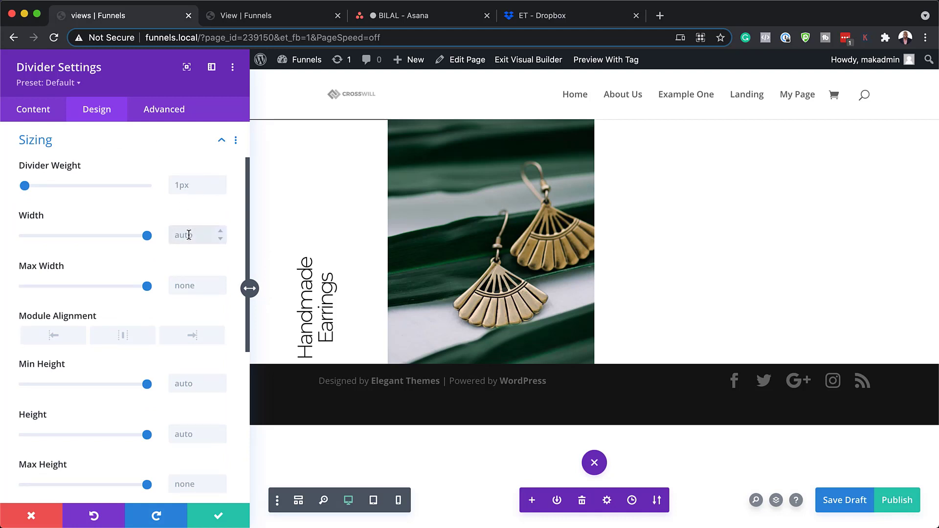
type("50")
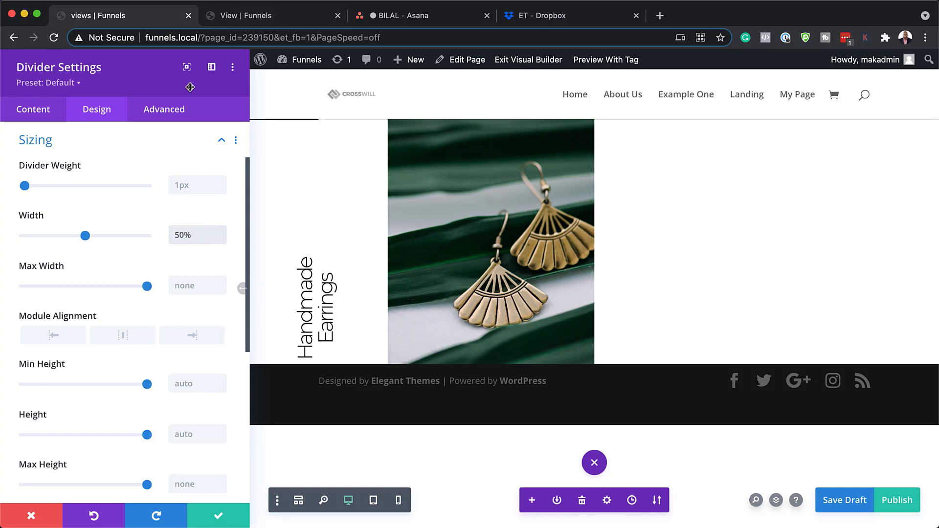
- Position the divider absolutely at the center right of its column and save the module
left_click(175, 107)
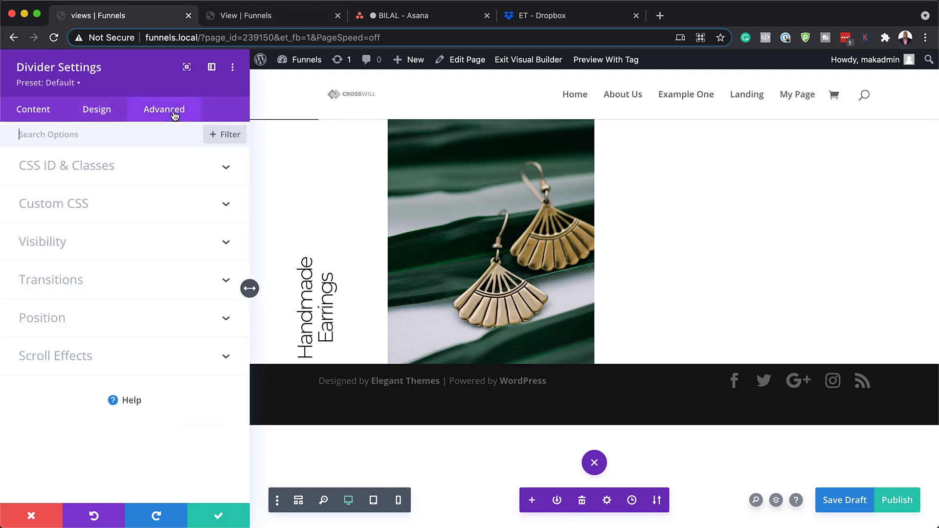
left_click(52, 316)
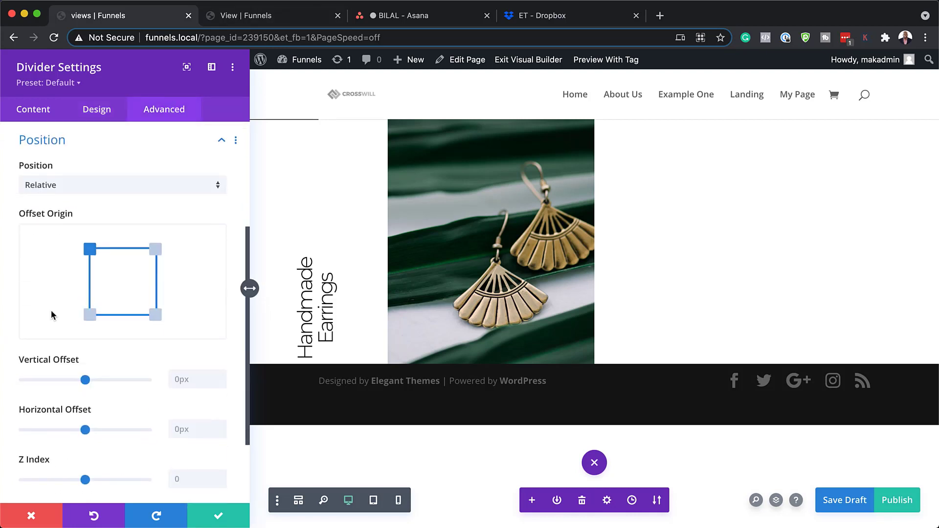
left_click(78, 185)
left_click(87, 247)
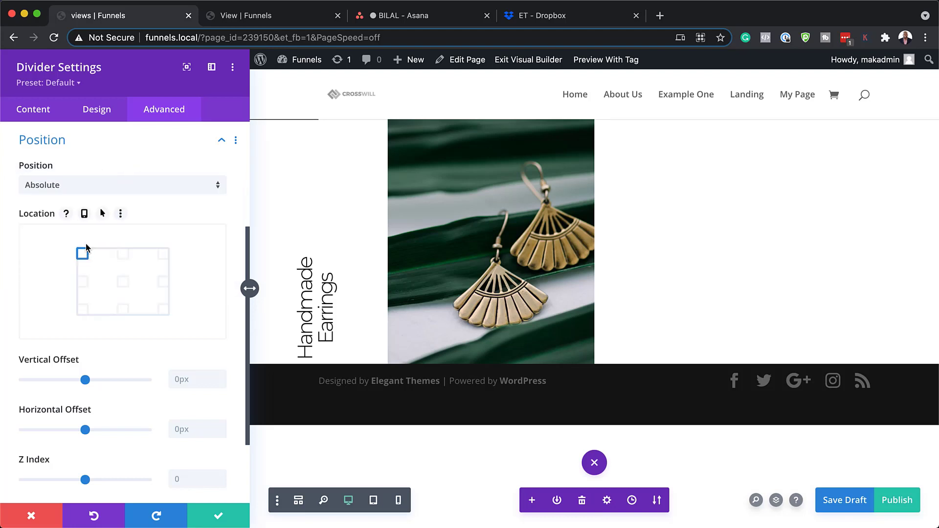
left_click(163, 282)
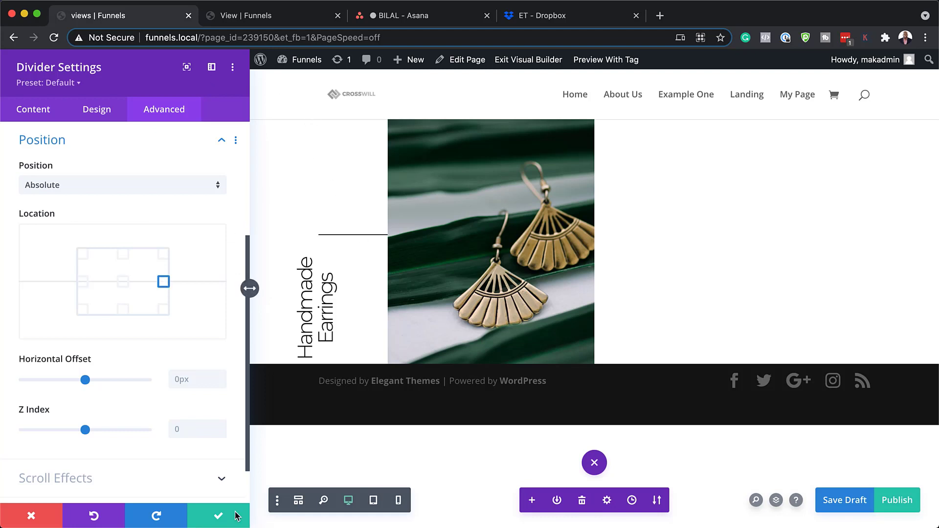
left_click(216, 518)
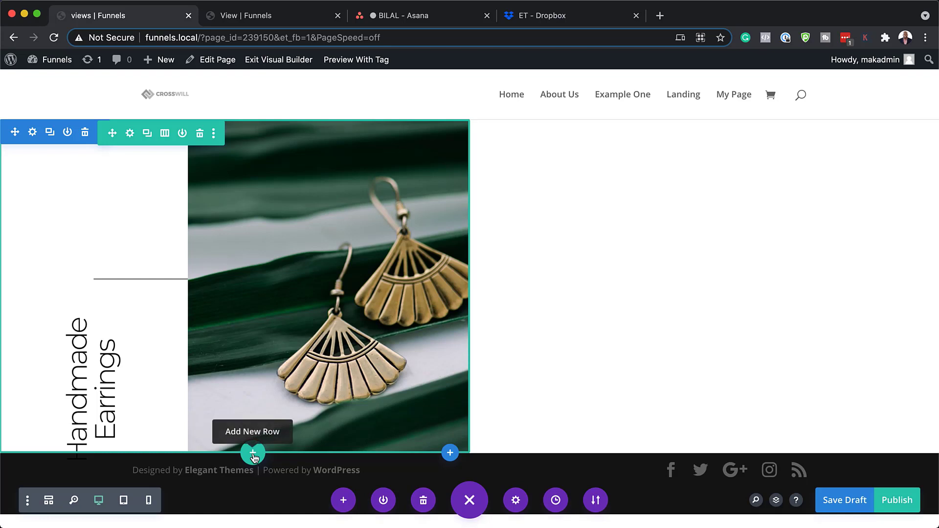
- Add a new row with a one-quarter and three-quarter column layout below the earrings row, without inserting a module
left_click(253, 453)
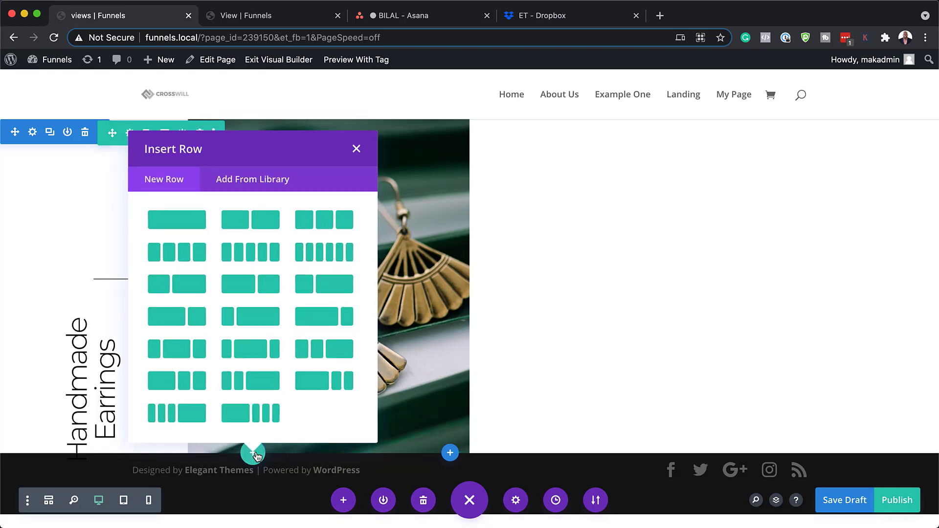
left_click(263, 322)
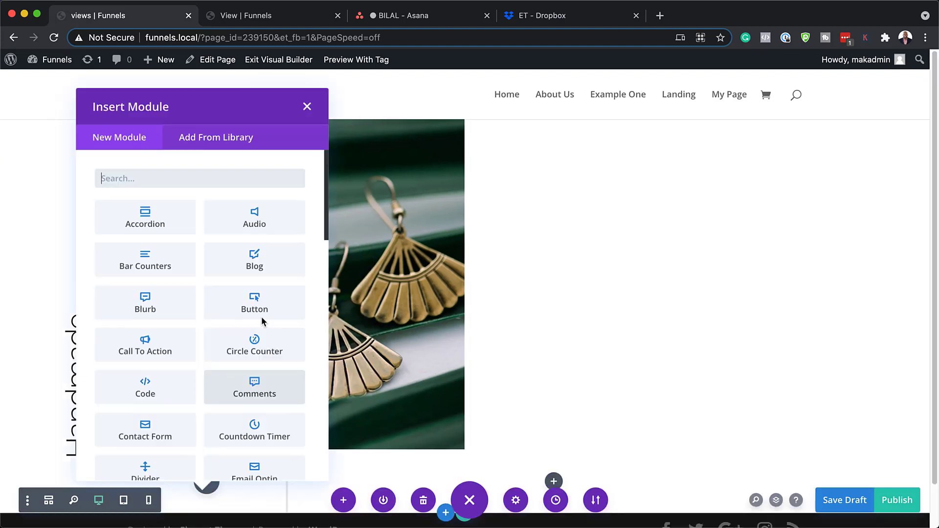
left_click(478, 237)
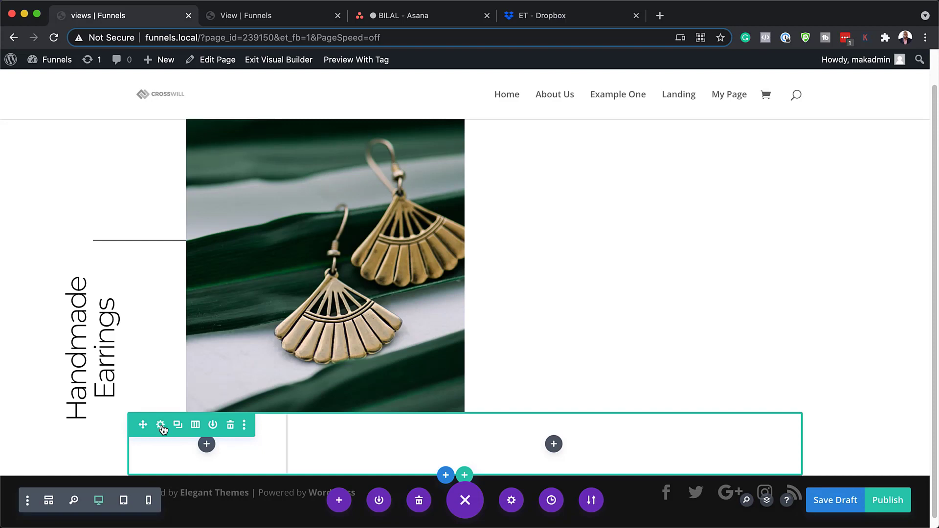
- Give the new row a custom gutter width of 1 and equalize its column heights
left_click(160, 425)
left_click(105, 110)
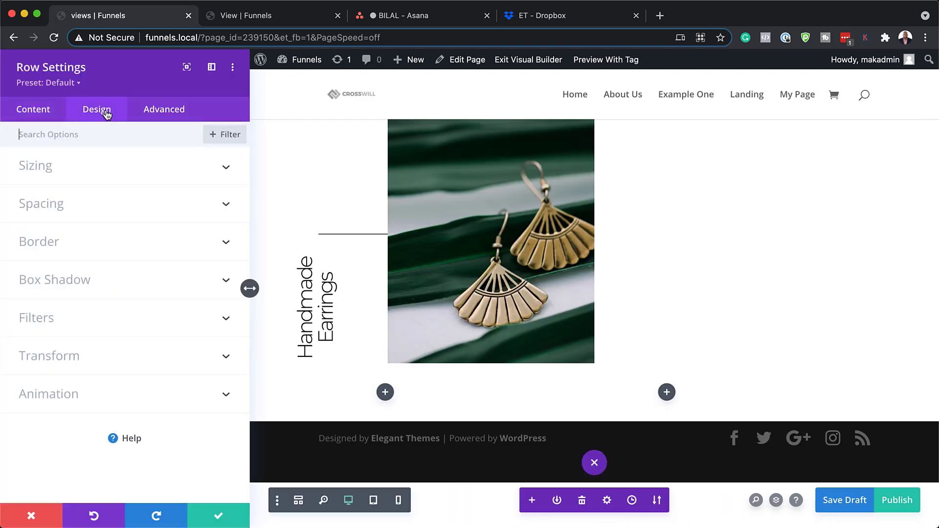
left_click(49, 176)
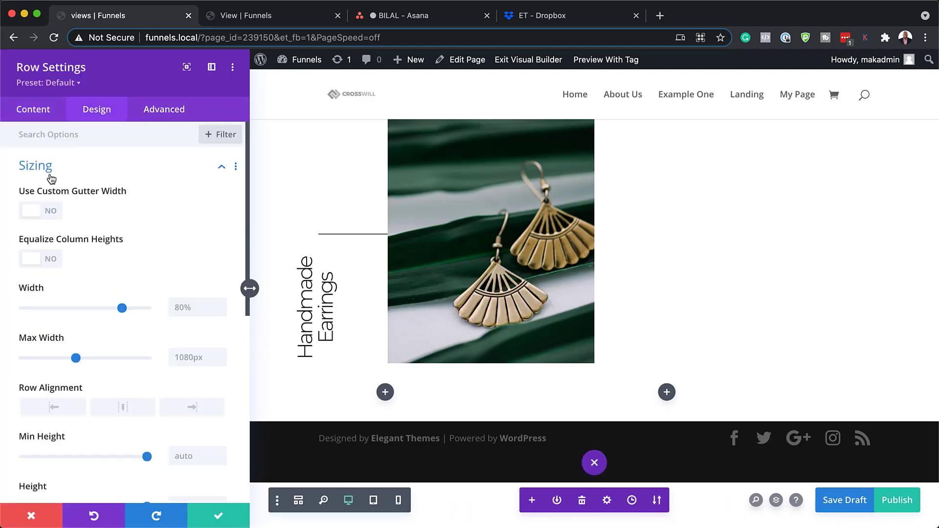
left_click(55, 213)
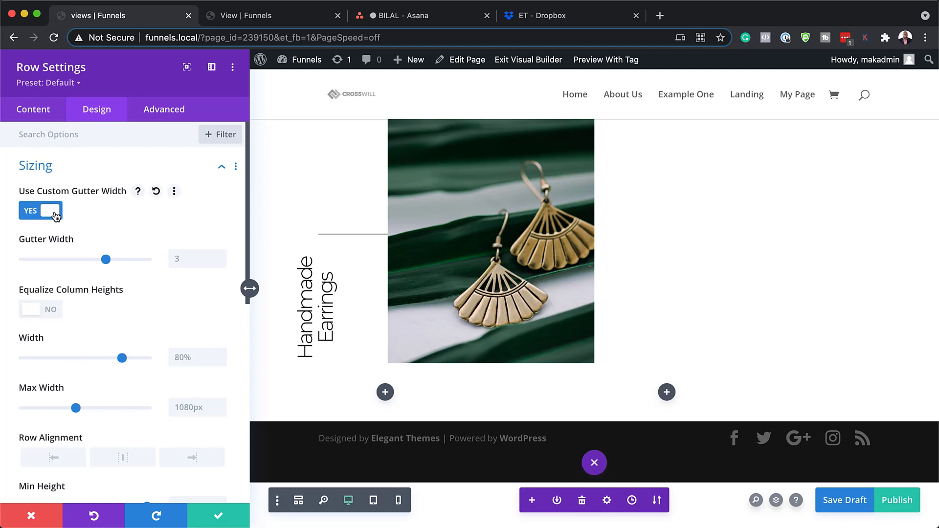
left_click(187, 258)
type("1")
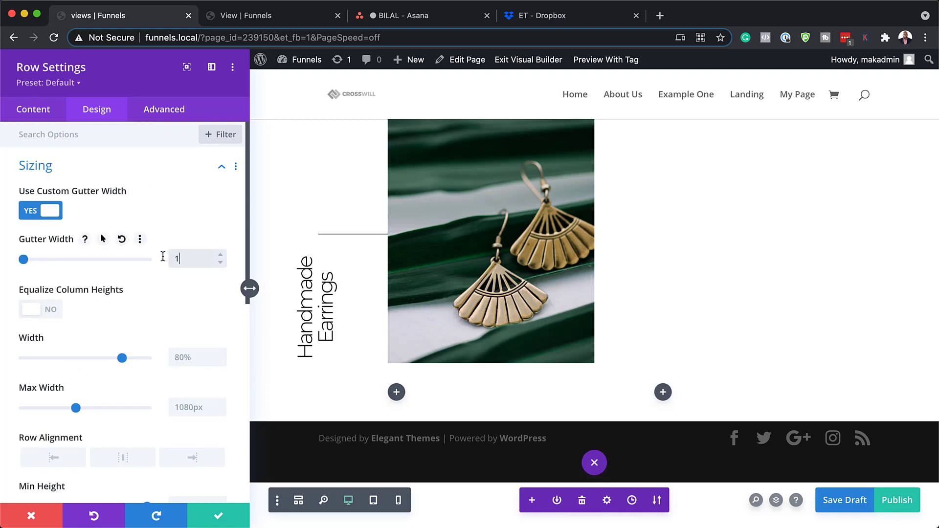
left_click(52, 309)
- Set the new row's width to 100% and its max width to 50%, and align the row right
left_click(194, 360)
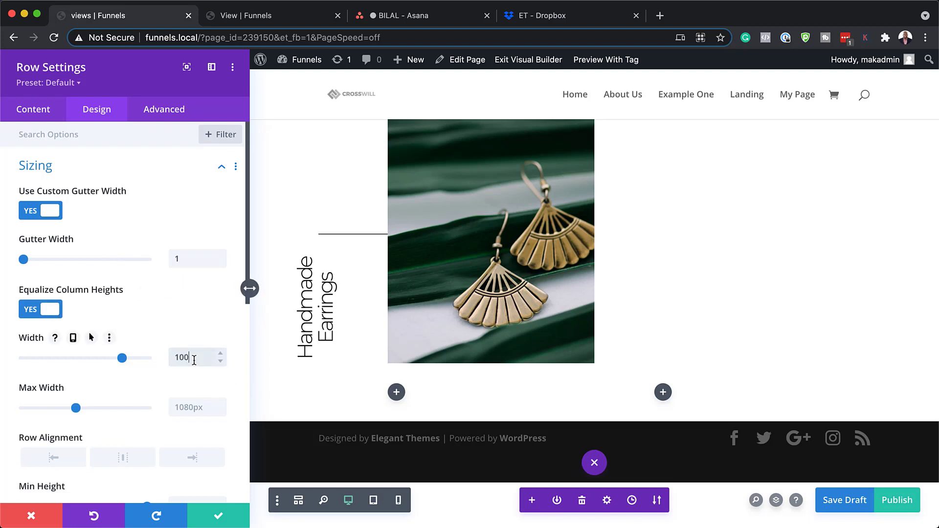
scroll(199, 409, "down", 2)
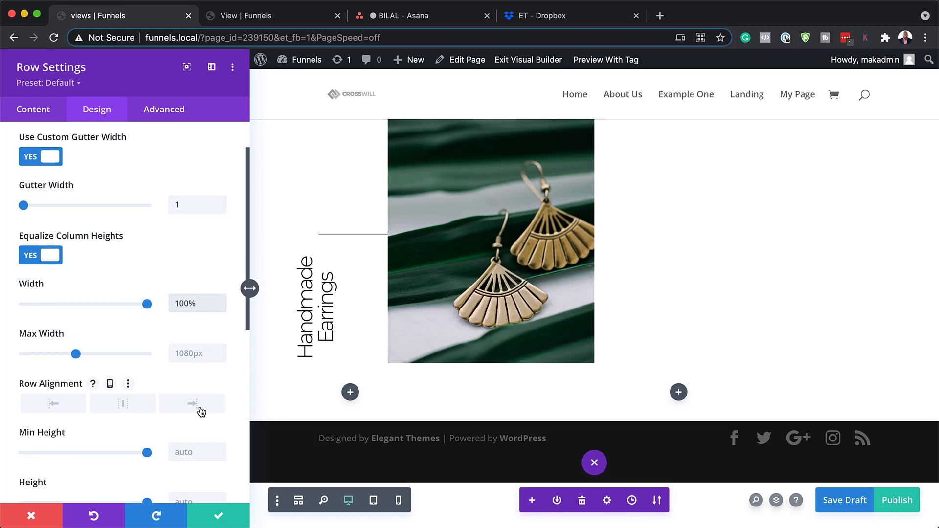
left_click(178, 353)
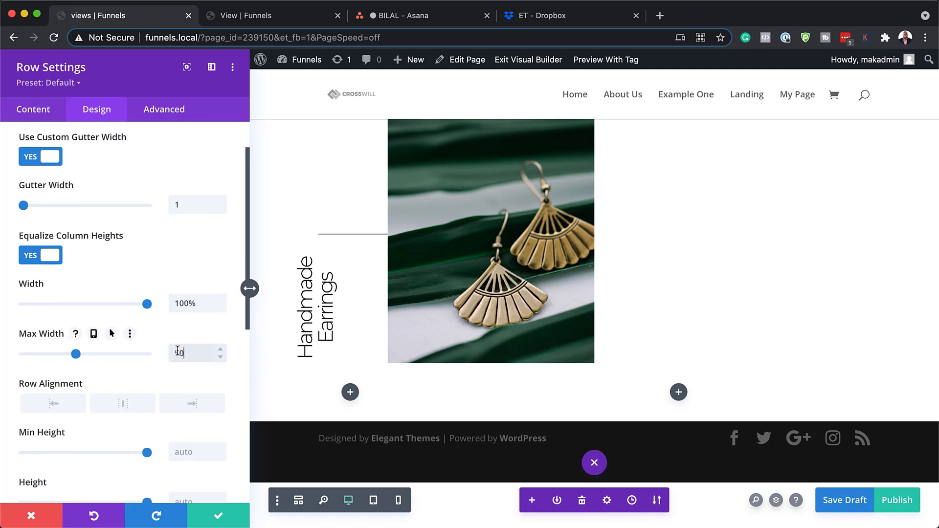
type("50%")
left_click(193, 404)
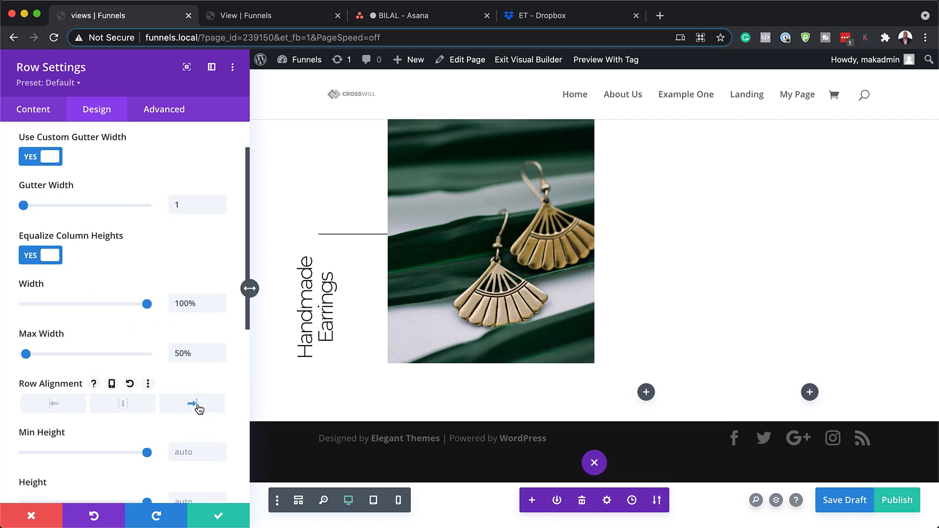
- Set the new row's top and bottom padding to 0px, linking the two values
scroll(133, 247, "down", 5)
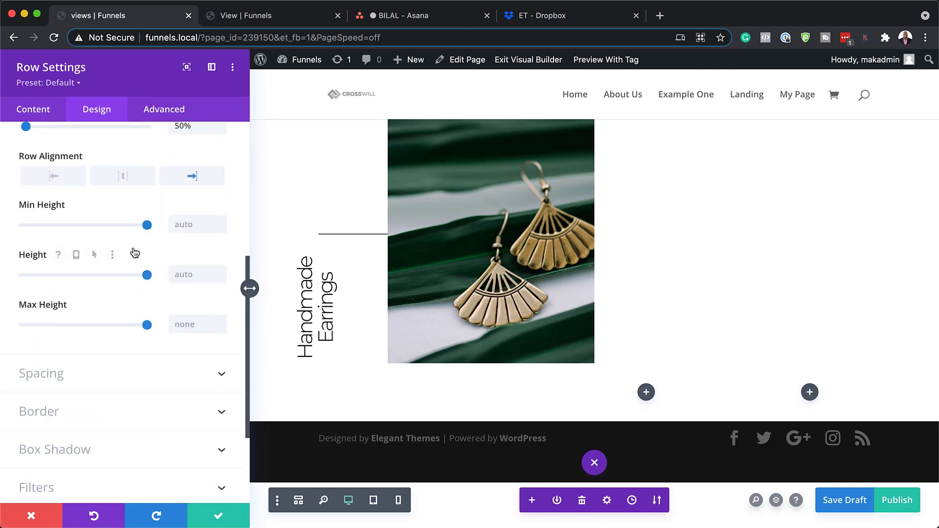
scroll(134, 252, "down", 1)
left_click(66, 376)
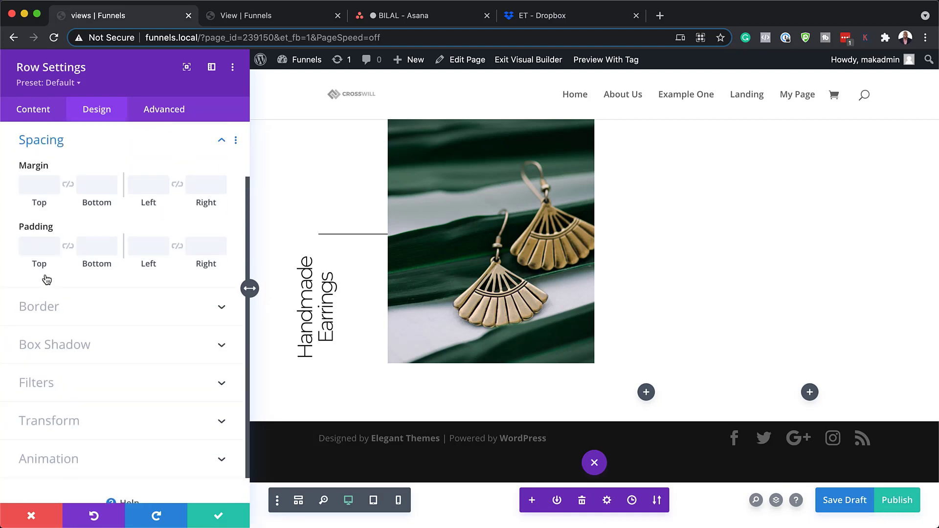
left_click(39, 245)
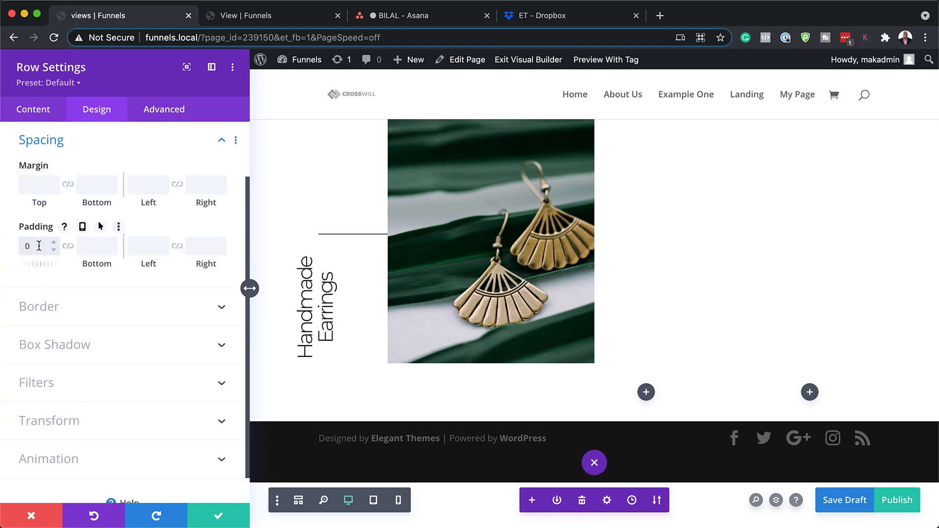
type("0")
left_click(68, 245)
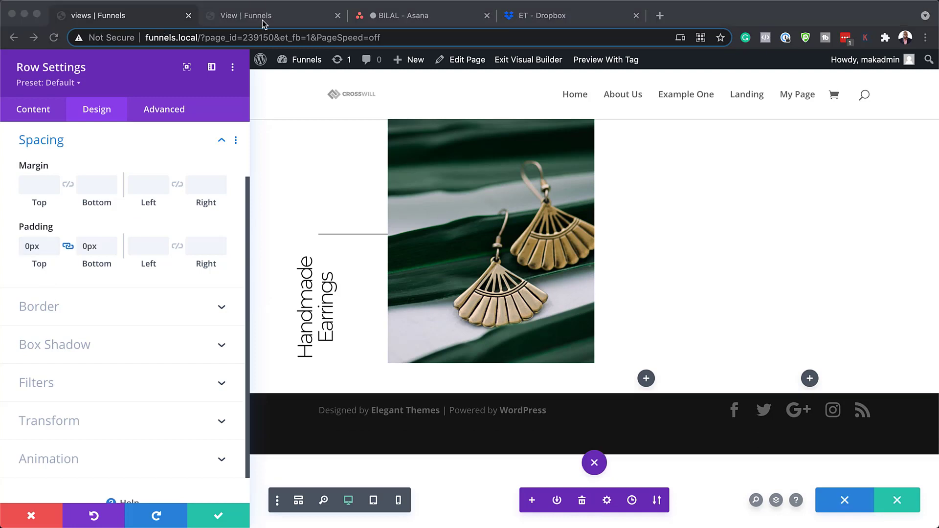
- Open the new row's main element custom CSS for editing
left_click(150, 112)
left_click(150, 112)
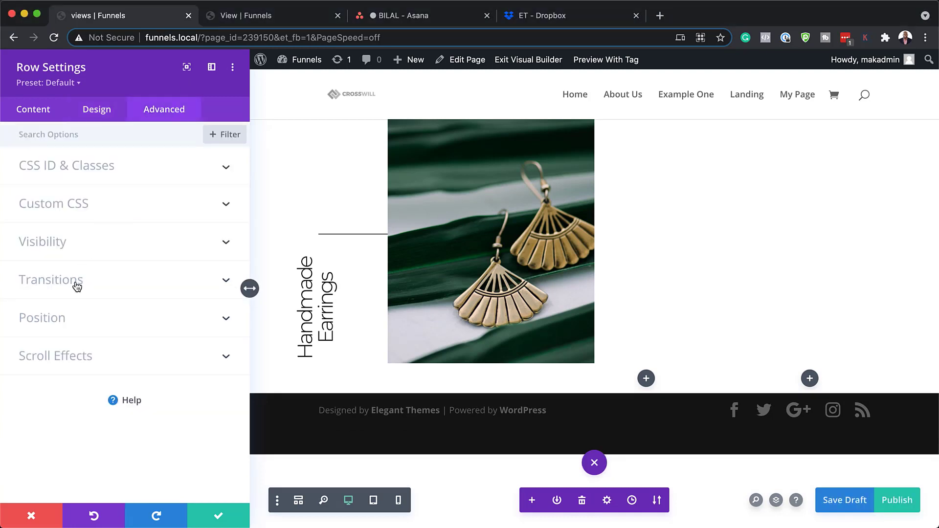
left_click(96, 209)
left_click(80, 303)
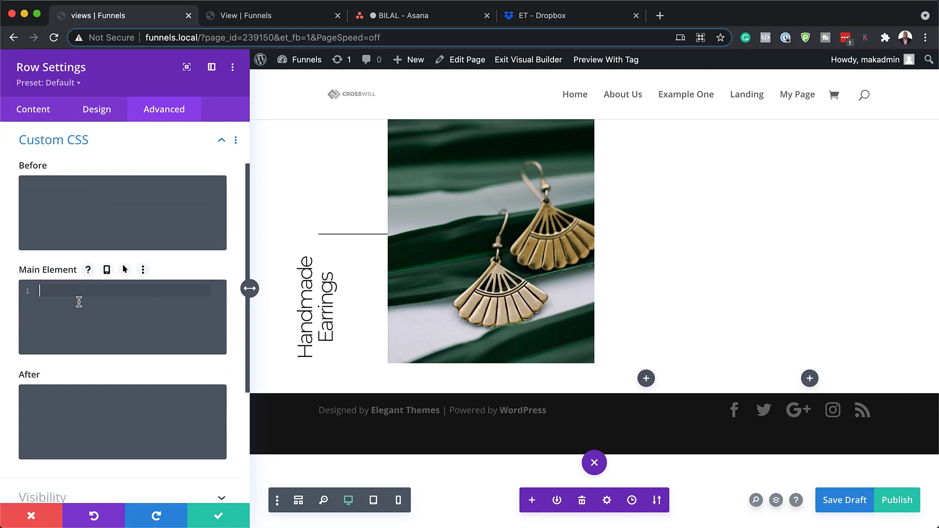
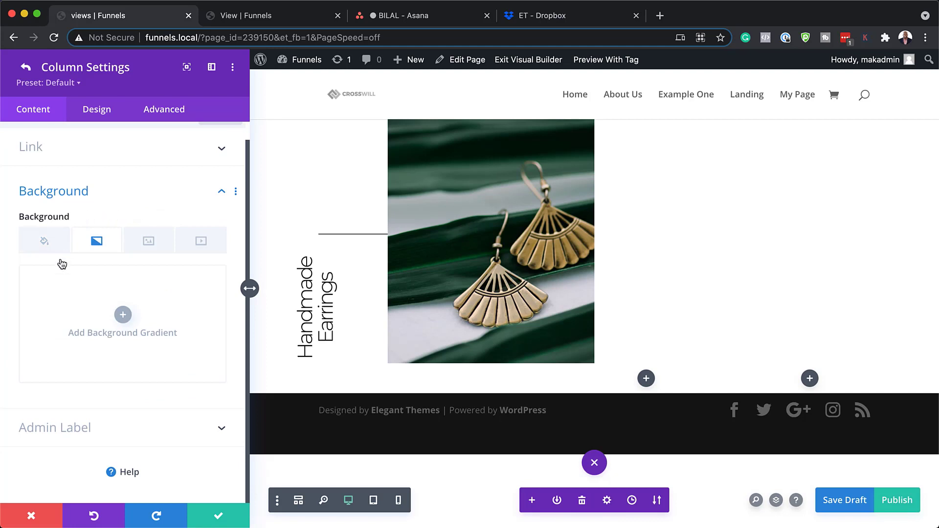
- Add a background gradient to the new row's first column with #1a9970 as its first color
left_click(123, 314)
left_click(122, 315)
left_click(22, 402)
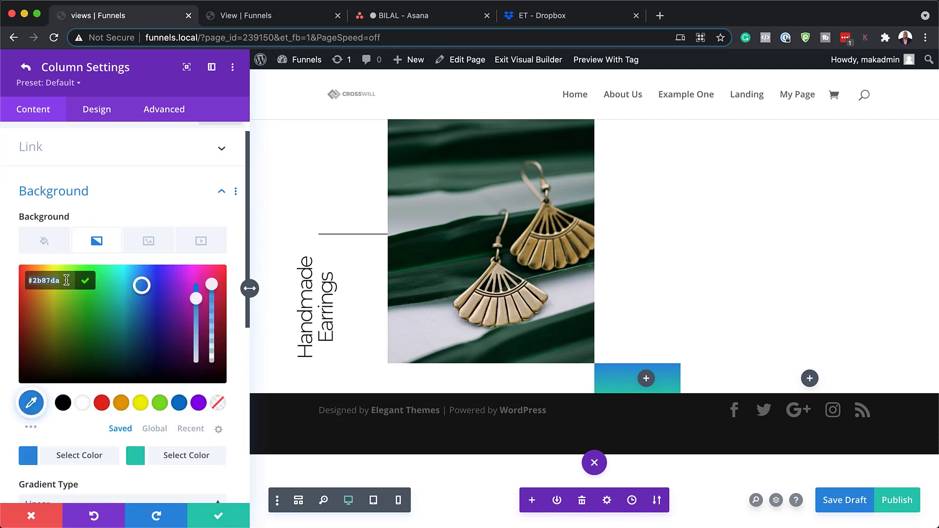
type("#1a9970")
key("Return")
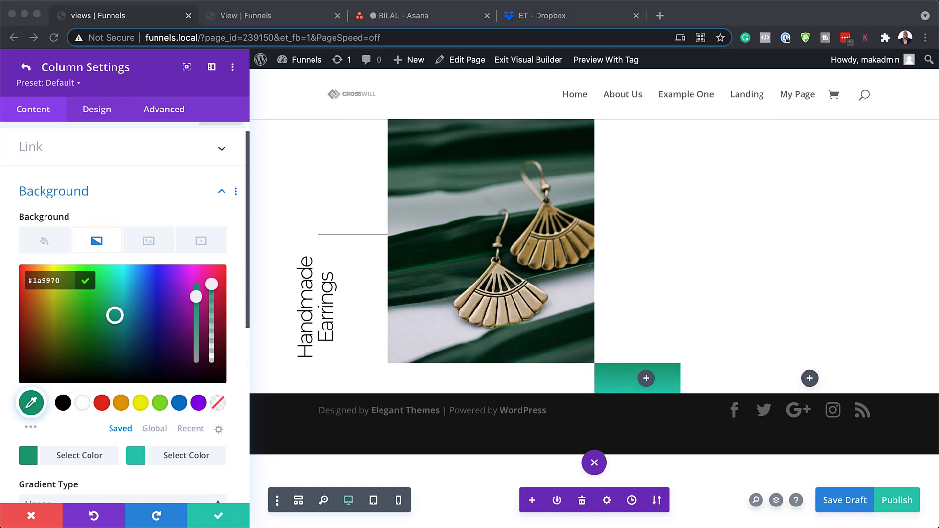
key("super+s")
- Set the second color of the first column's background gradient to black (#000000)
left_click(140, 459)
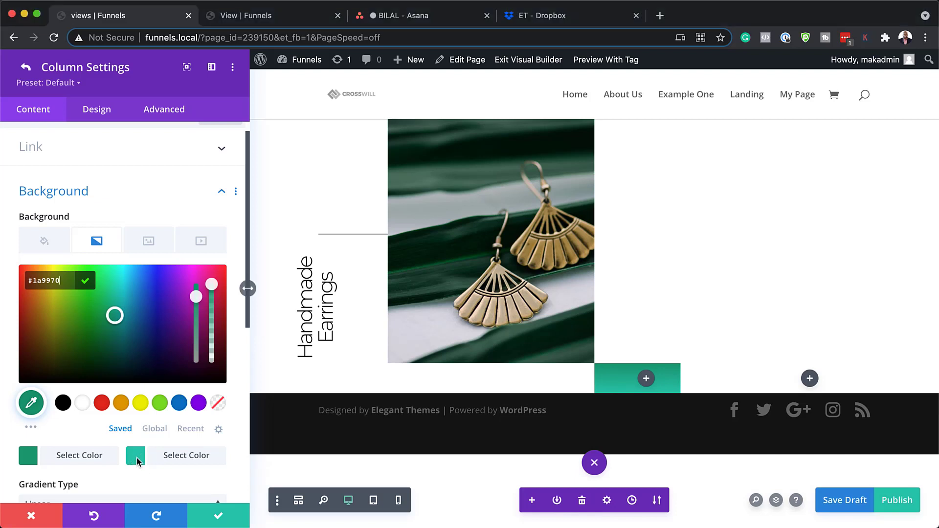
left_click(141, 459)
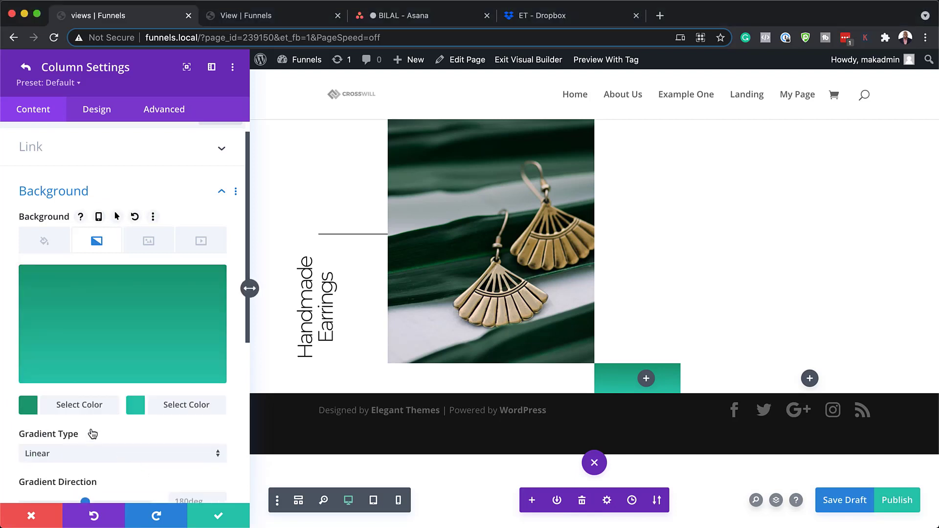
left_click(140, 407)
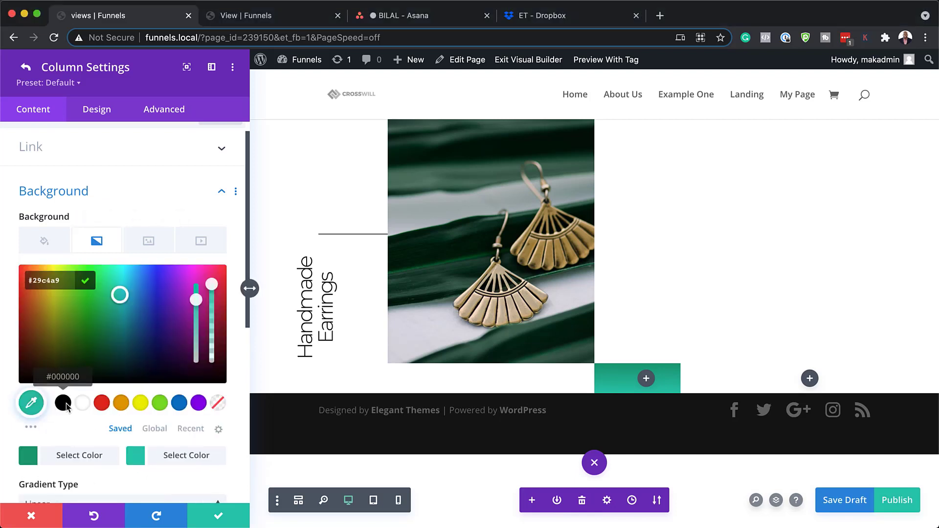
left_click(65, 405)
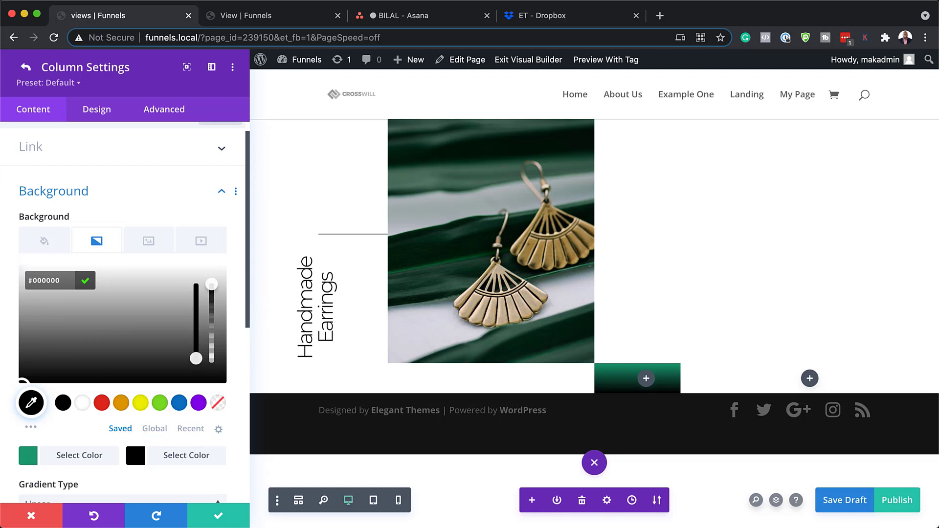
- Set the first column's linear gradient direction to 153deg
scroll(162, 397, "down", 4)
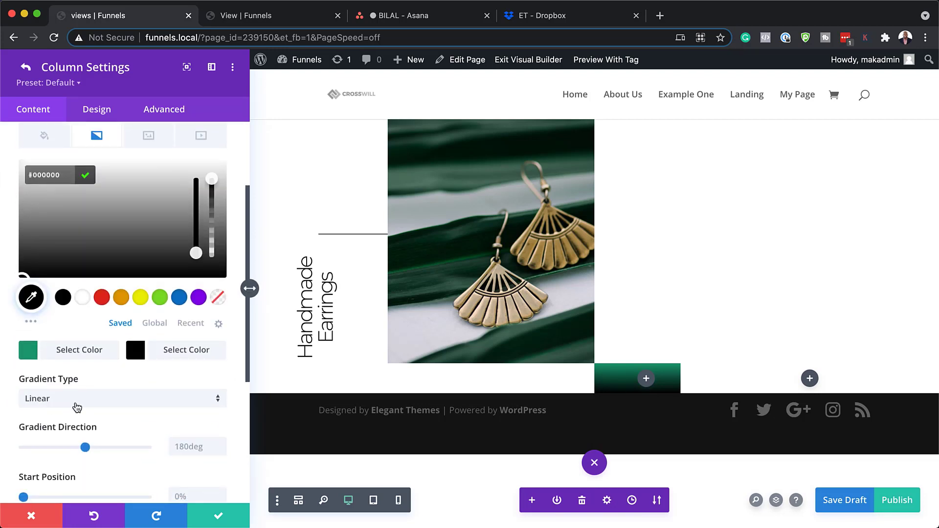
left_click(185, 446)
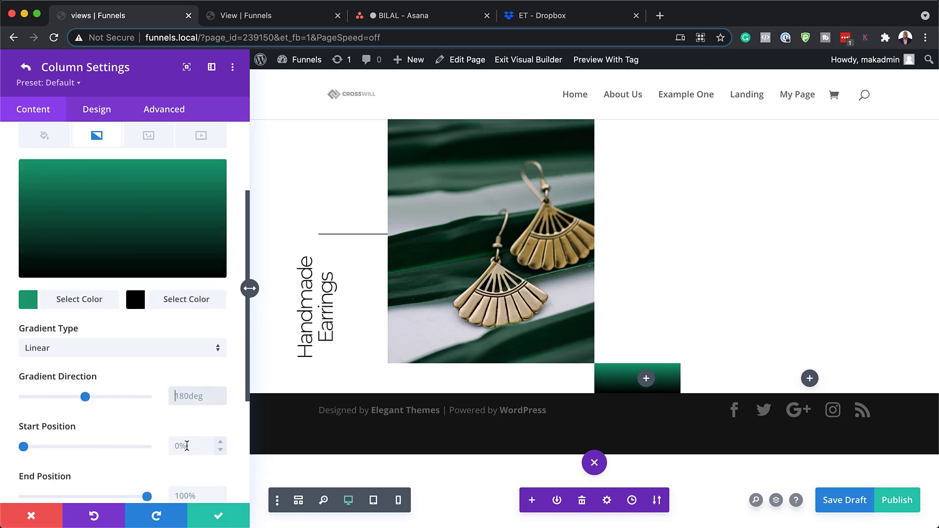
scroll(195, 321, "down", 7)
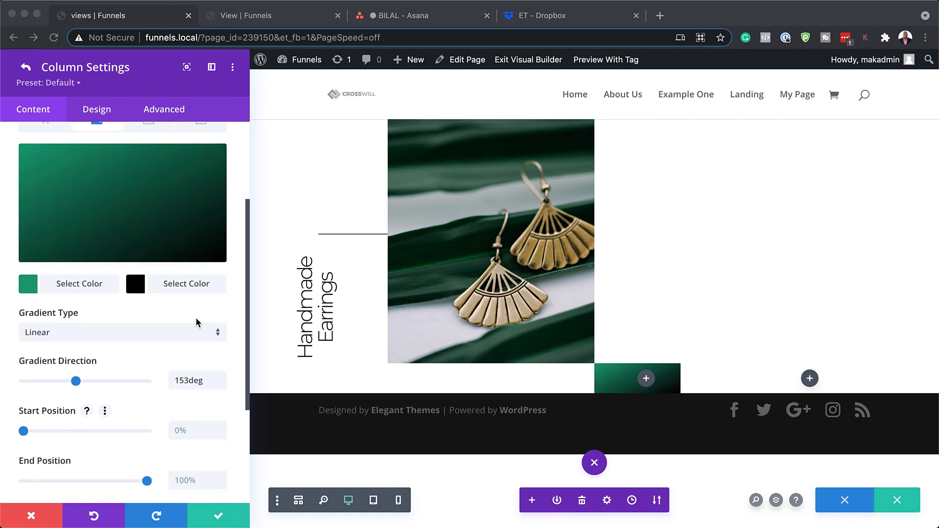
scroll(195, 321, "up", 10)
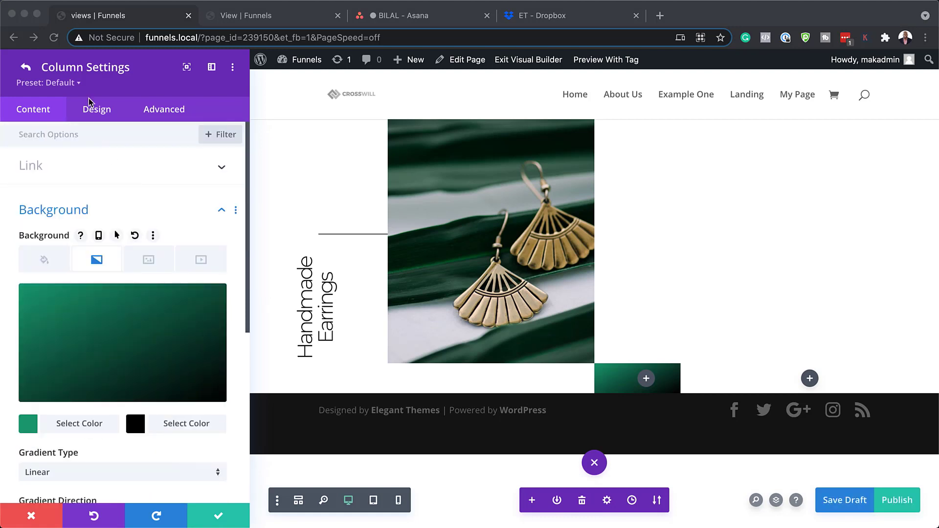
- Give the first column a Fade animation with a 400ms delay and save the page
left_click(107, 109)
left_click(64, 365)
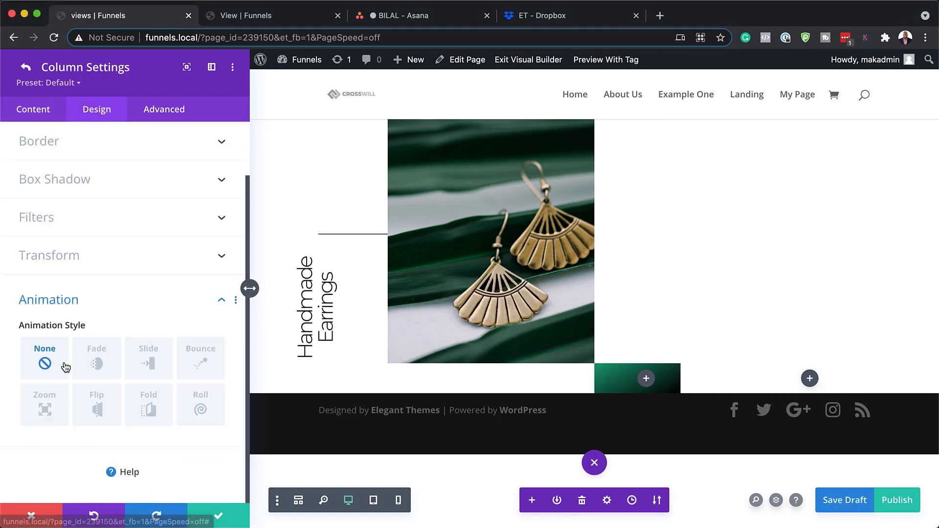
left_click(98, 374)
scroll(111, 390, "down", 3)
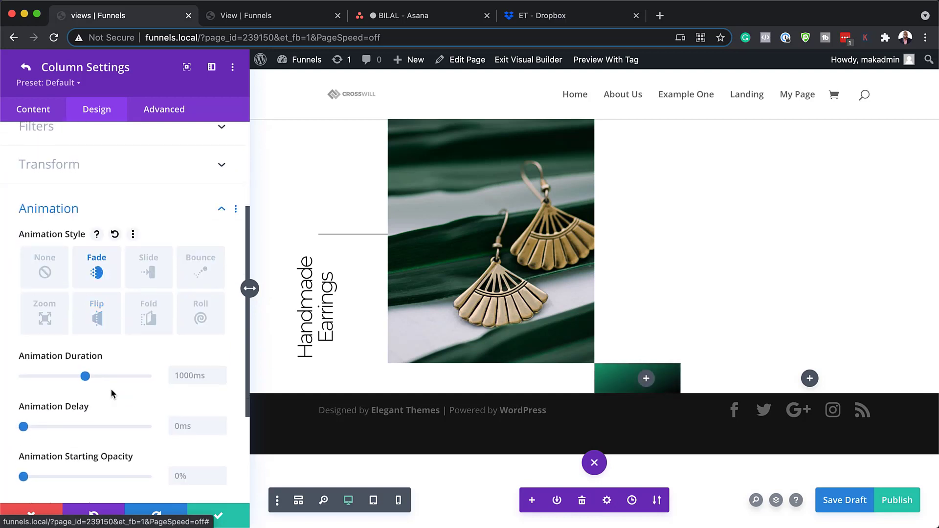
scroll(112, 392, "down", 1)
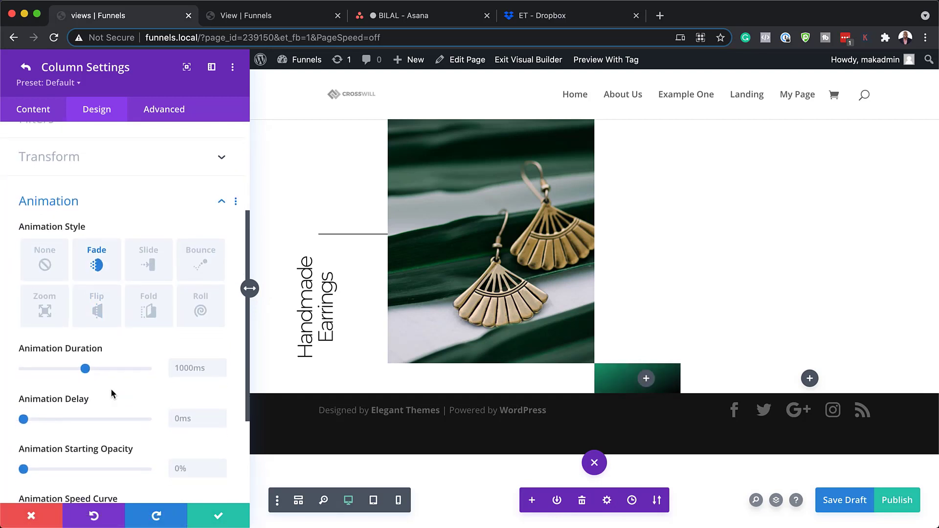
left_click(189, 416)
type("400")
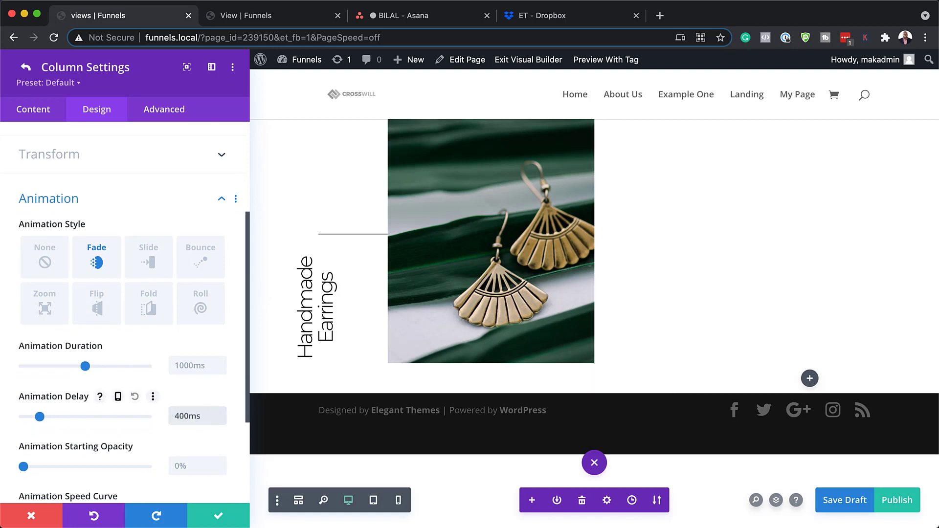
key("super+s")
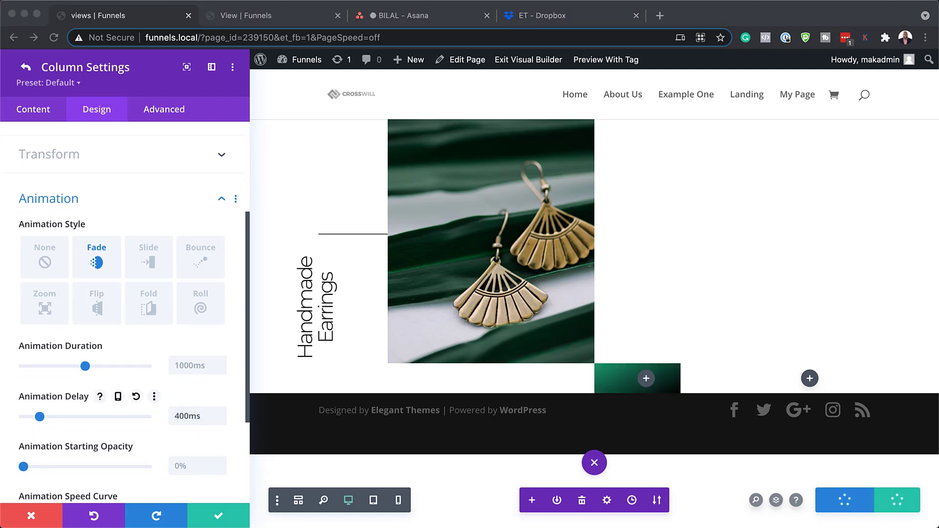
- Add the custom CSS "width: 25% !important;" to the first column's main element
left_click(163, 109)
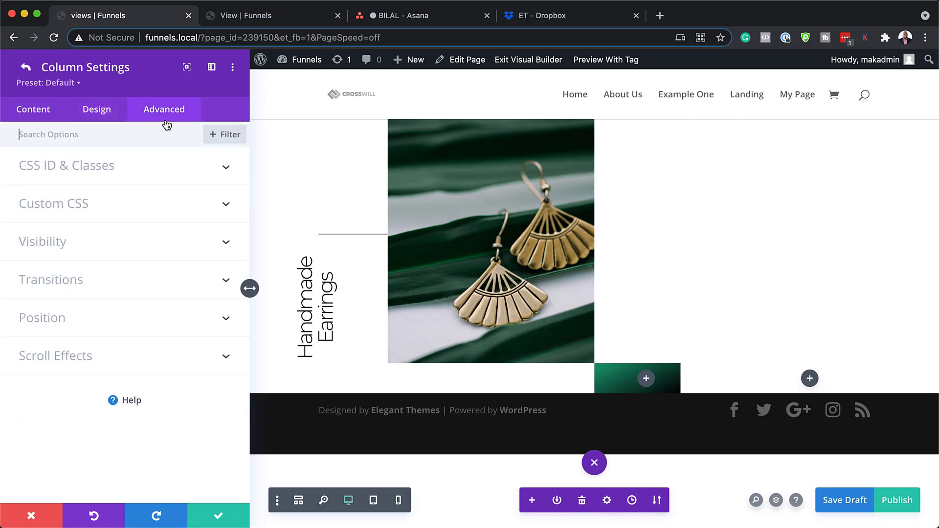
left_click(62, 206)
left_click(61, 305)
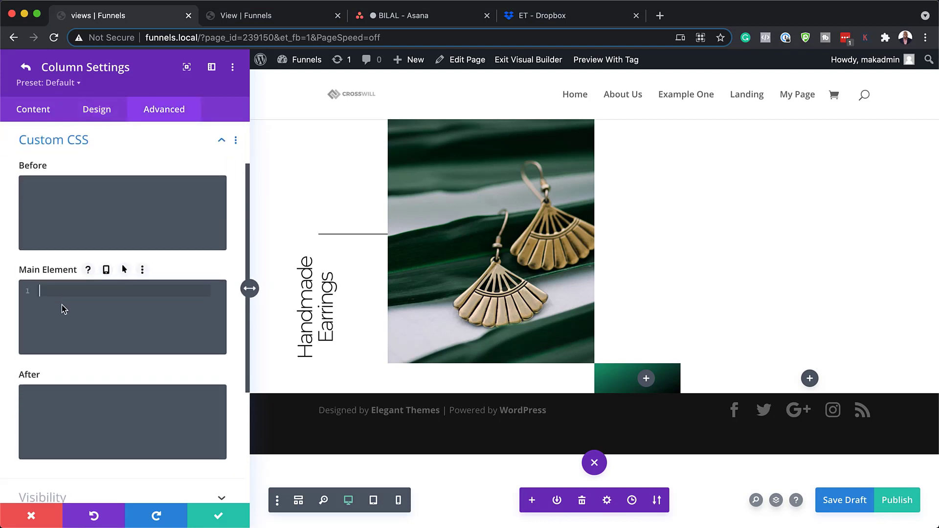
type("width: 25% !important;")
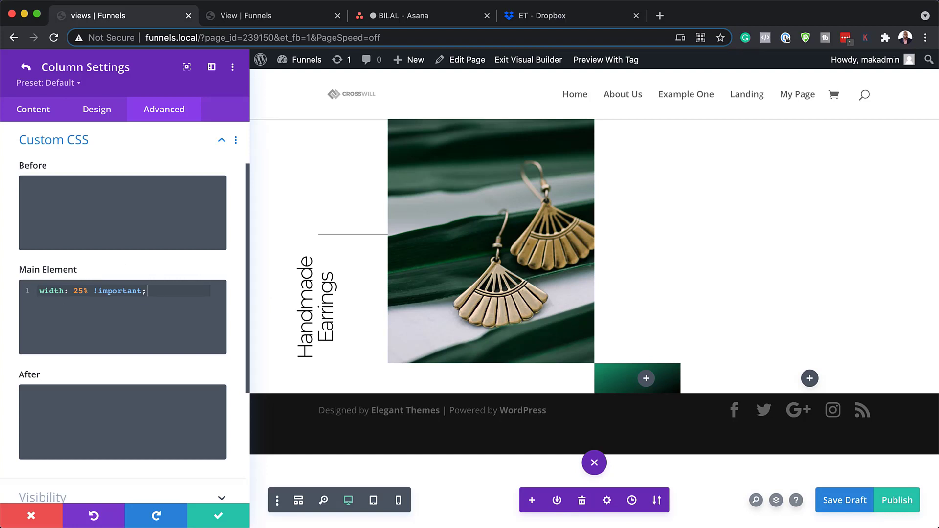
- Set the first column's horizontal and vertical overflow to Hidden and return to the row settings
scroll(183, 370, "down", 3)
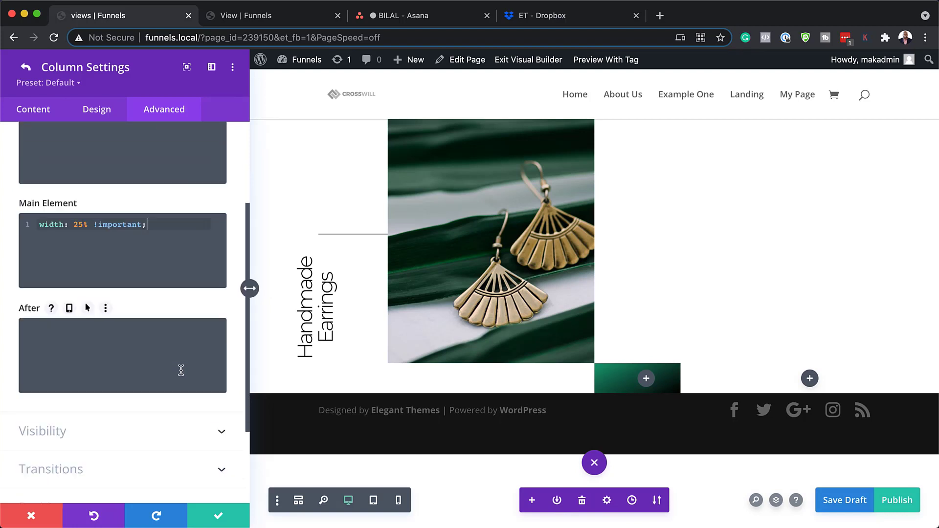
scroll(180, 370, "down", 2)
left_click(102, 373)
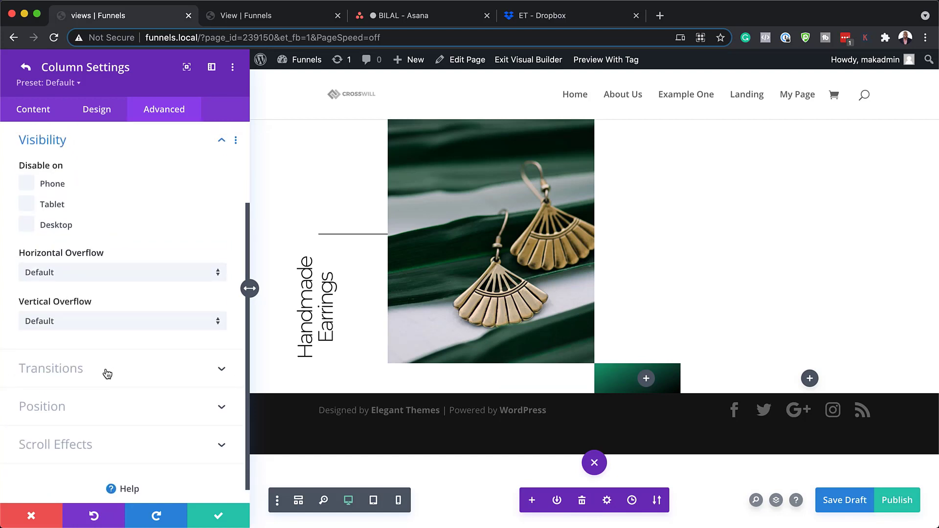
left_click(132, 273)
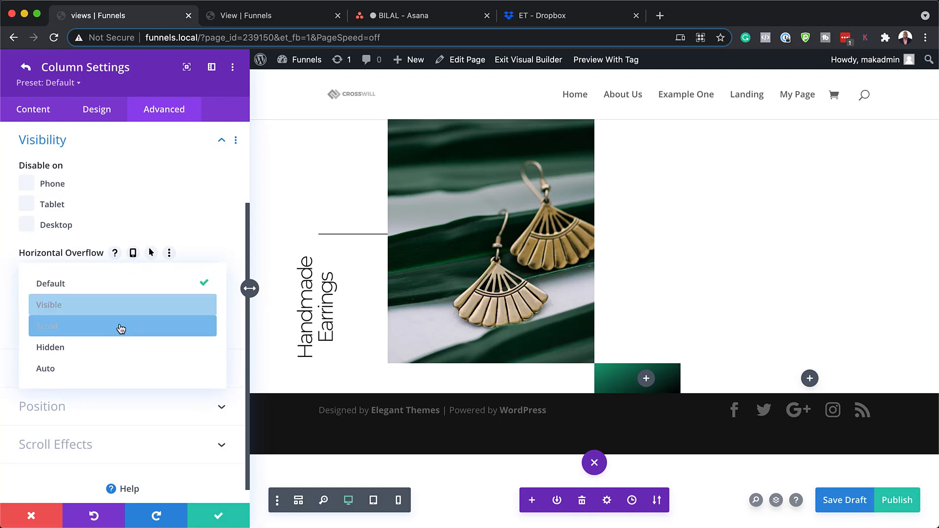
left_click(117, 353)
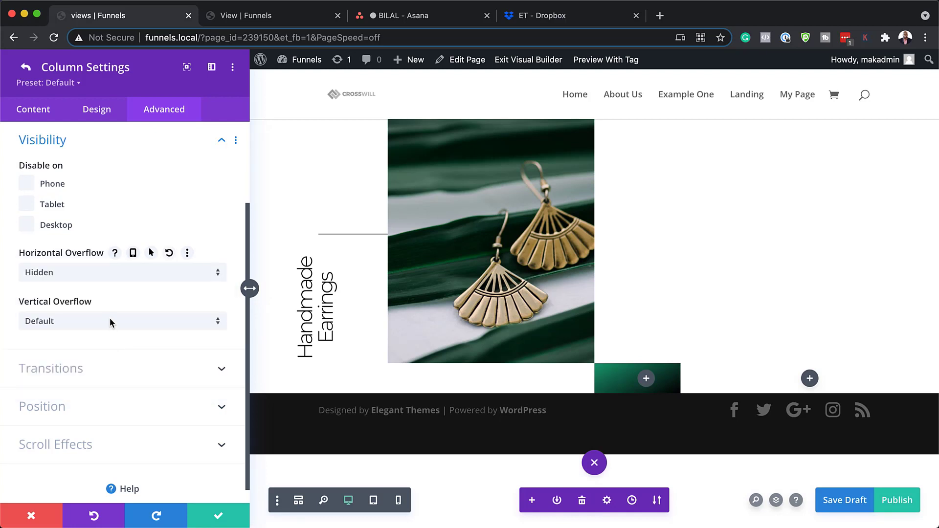
left_click(110, 321)
left_click(109, 399)
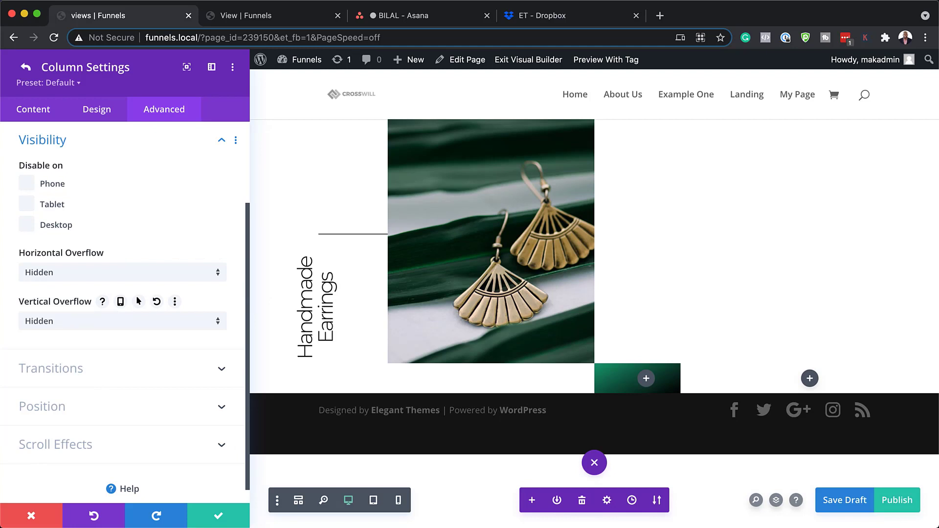
left_click(26, 69)
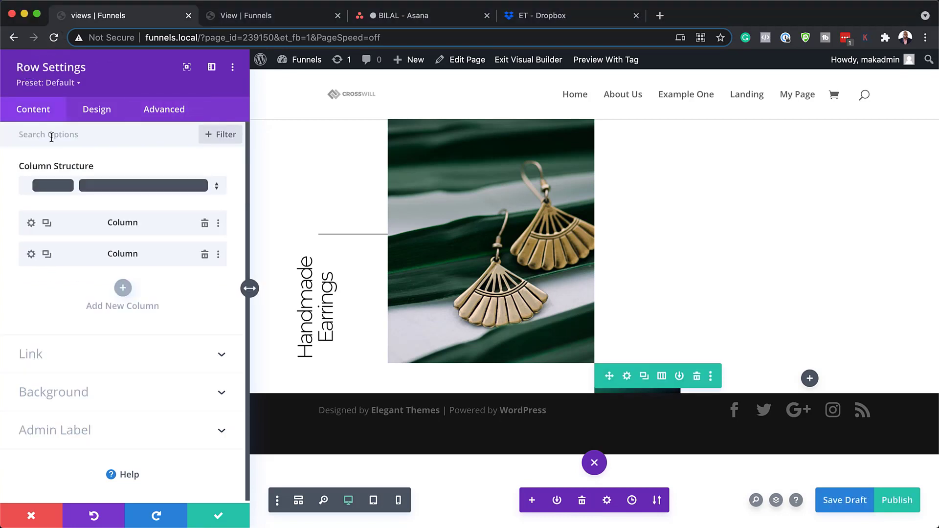
- Give the new row's second column a solid background color of #f4f4f4
left_click(31, 254)
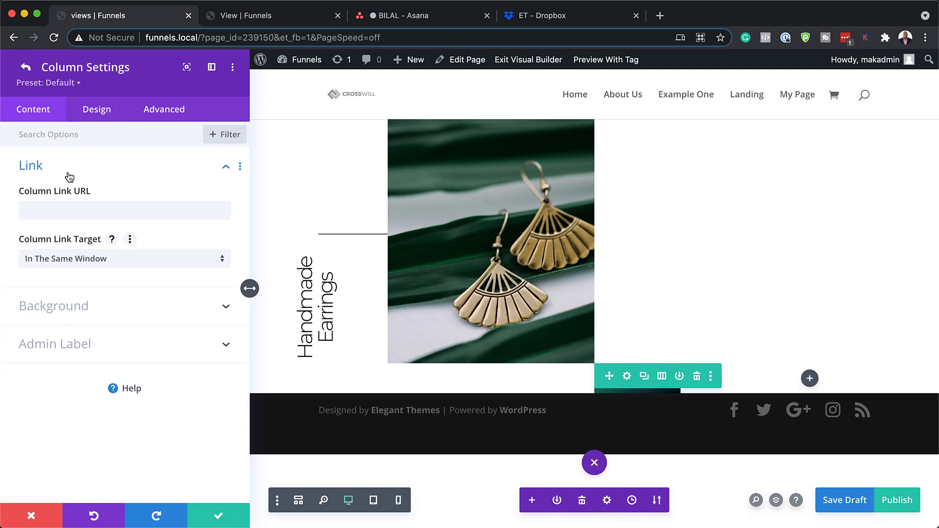
left_click(81, 312)
left_click(125, 269)
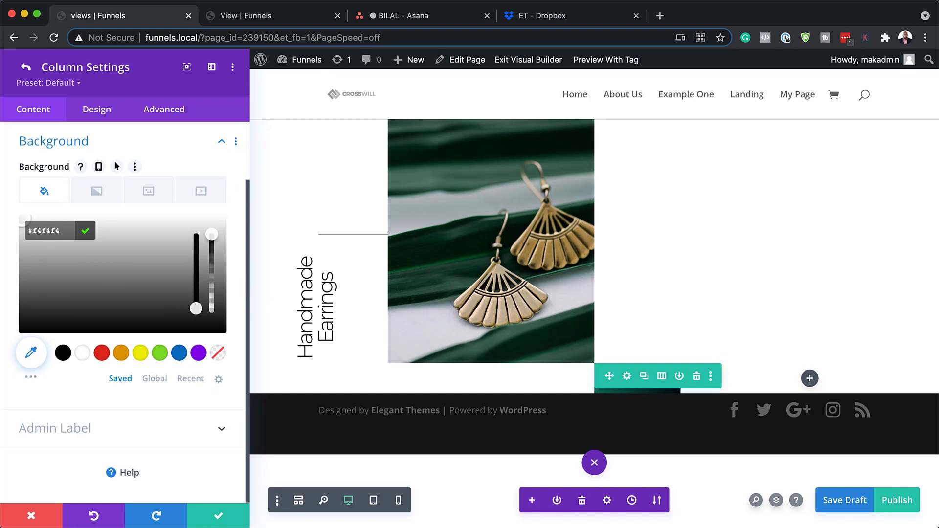
- Give the second column a Fade animation with a 600ms delay
left_click(98, 111)
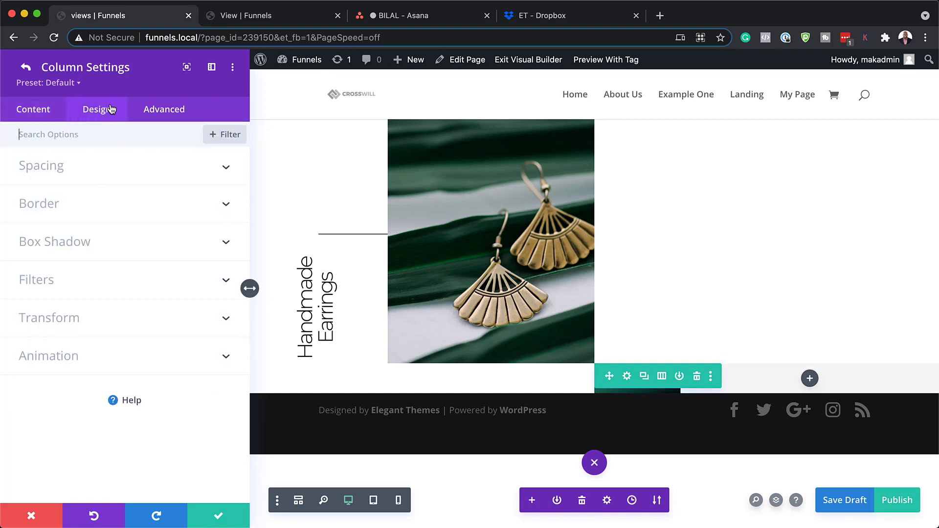
left_click(60, 356)
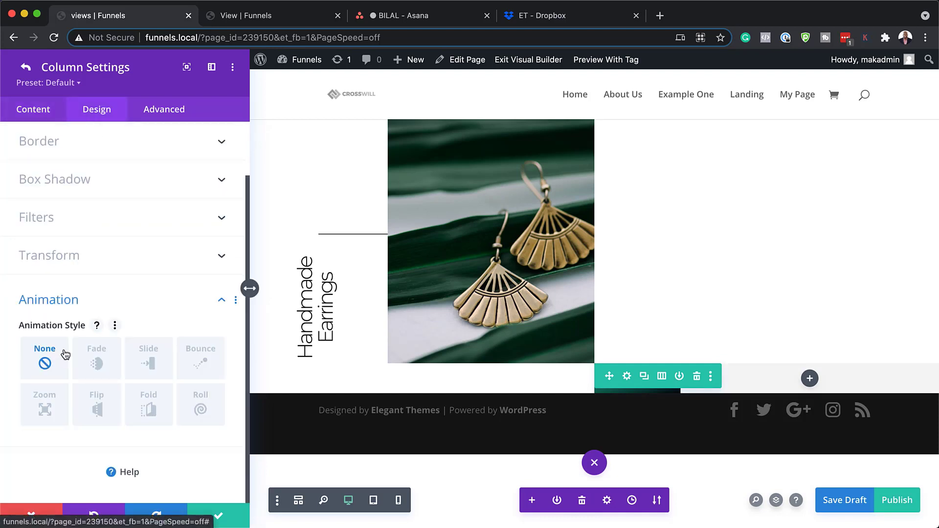
left_click(94, 360)
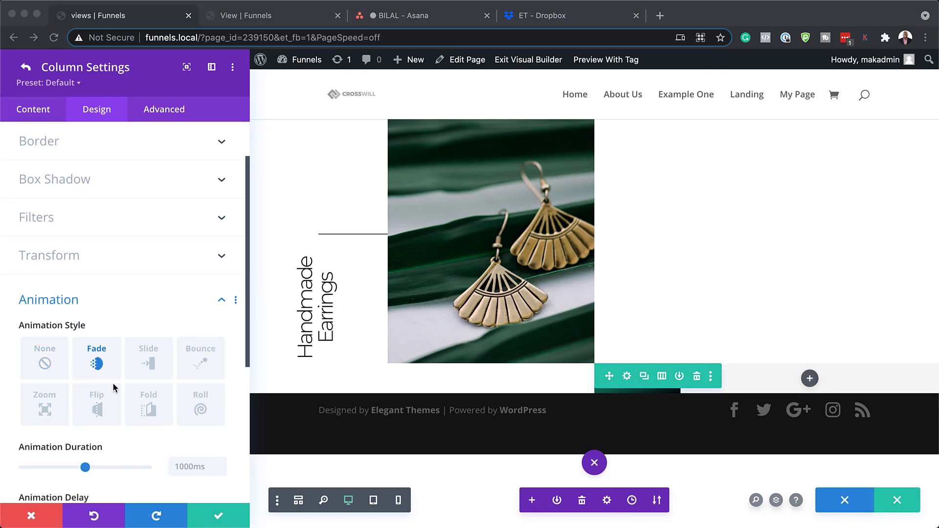
scroll(113, 388, "down", 4)
left_click(185, 434)
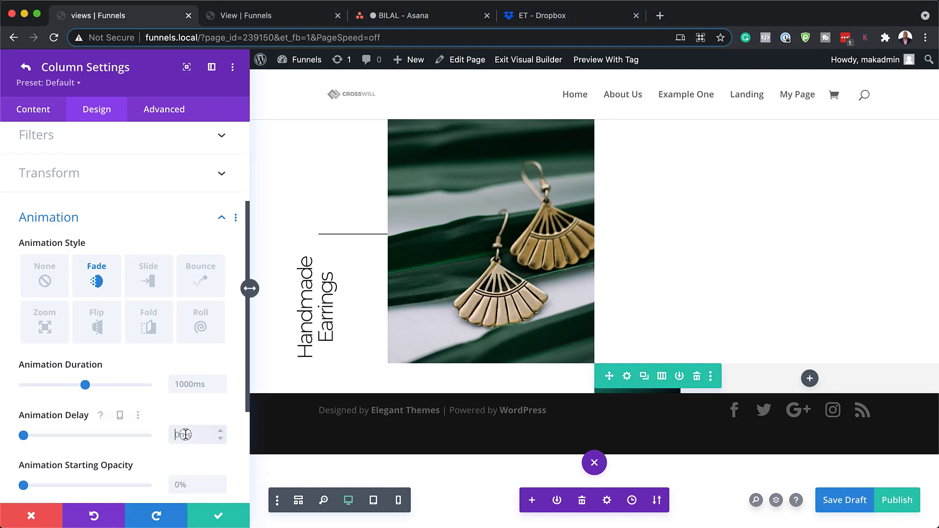
type("60")
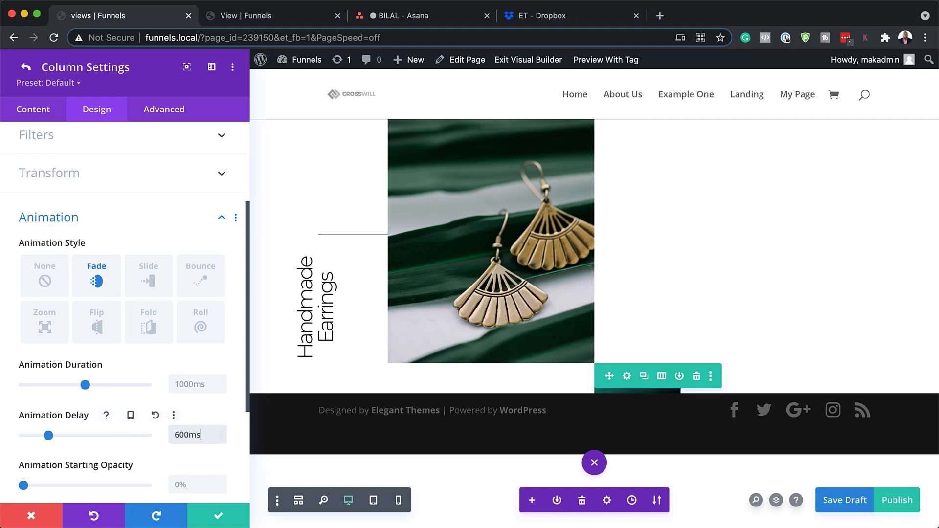
- Add the custom CSS "width: 75% !important;" to the second column's main element and save the column and row settings
left_click(169, 109)
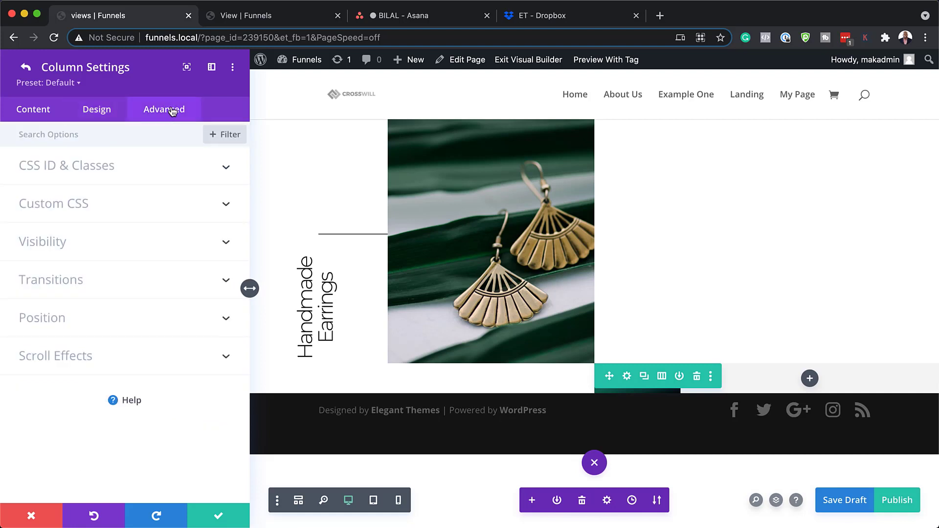
left_click(77, 205)
left_click(67, 286)
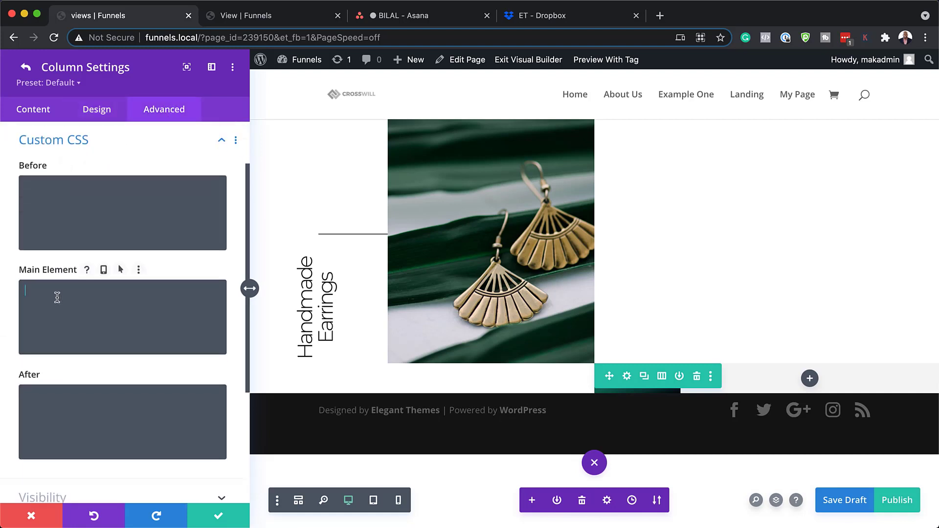
type("width: 75% !important;")
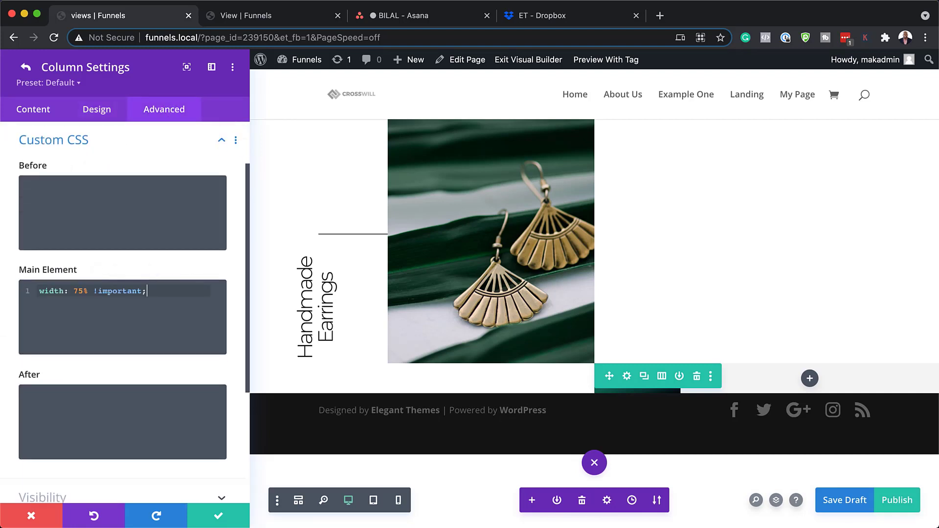
left_click(221, 519)
left_click(219, 517)
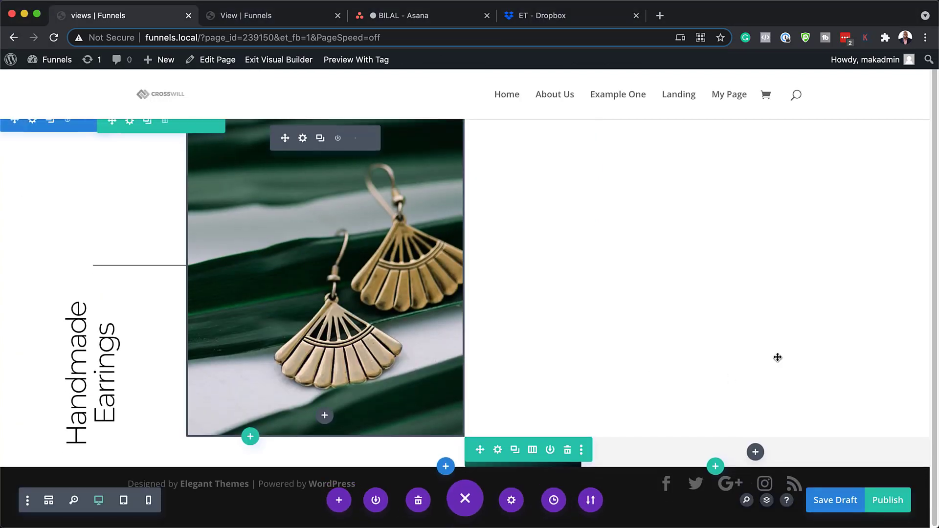
- Insert a Text module in the light gray column and replace its body with the "Lorem ipsum dolor sit amet" placeholder paragraph
left_click(755, 452)
left_click(724, 181)
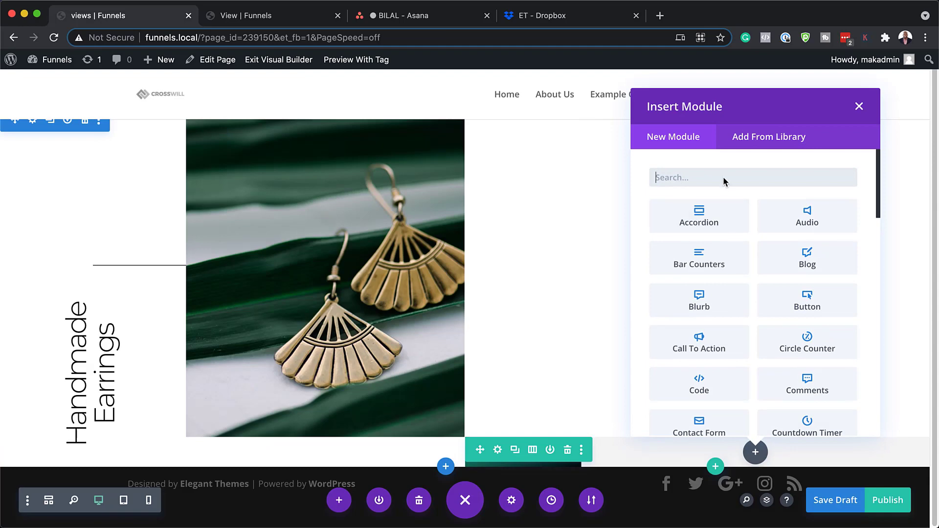
type("text")
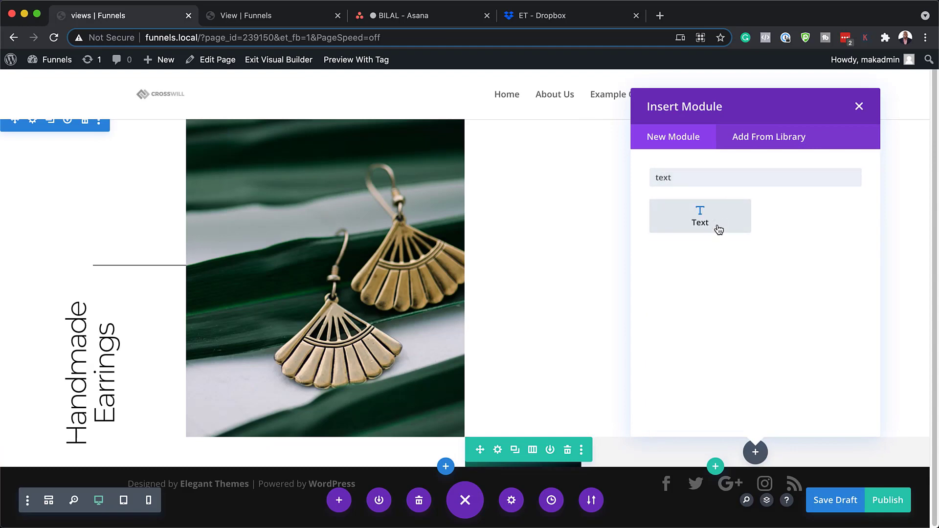
left_click(719, 230)
left_click_drag(205, 374, 0, 296)
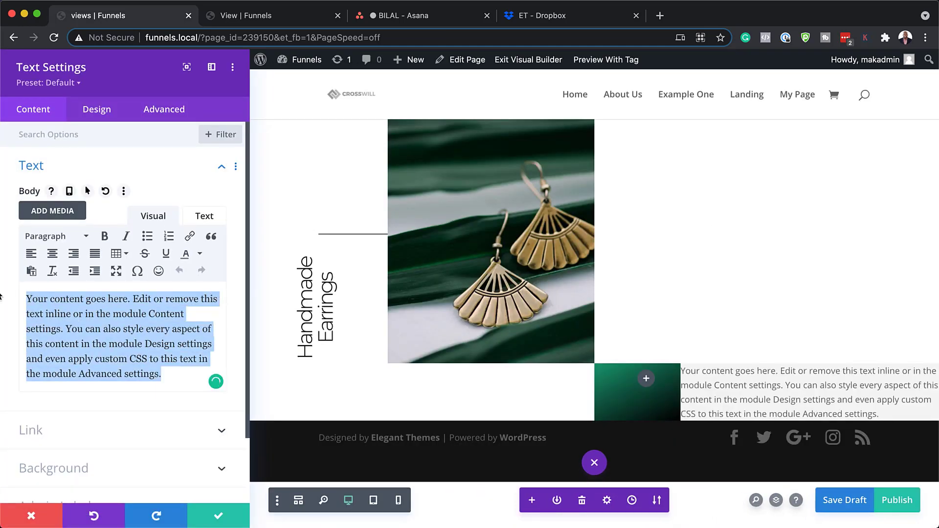
type("Lorem ipsum dolor sit amet, consectetuer adipiscing elit. Donec odio. Quisque volutpat mattis eros. Nullam malesuada erat ut turpis. Suspendisse urna nibh, viverra non, semper suscipit, posuere a, pede.")
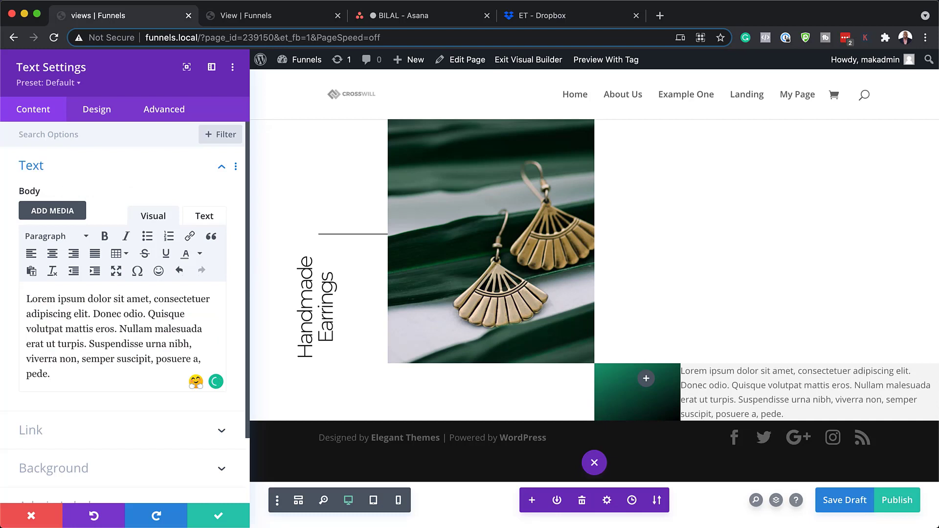
- Set the paragraph's text font to Open Sans and its text size to 15px
left_click(97, 110)
left_click(56, 171)
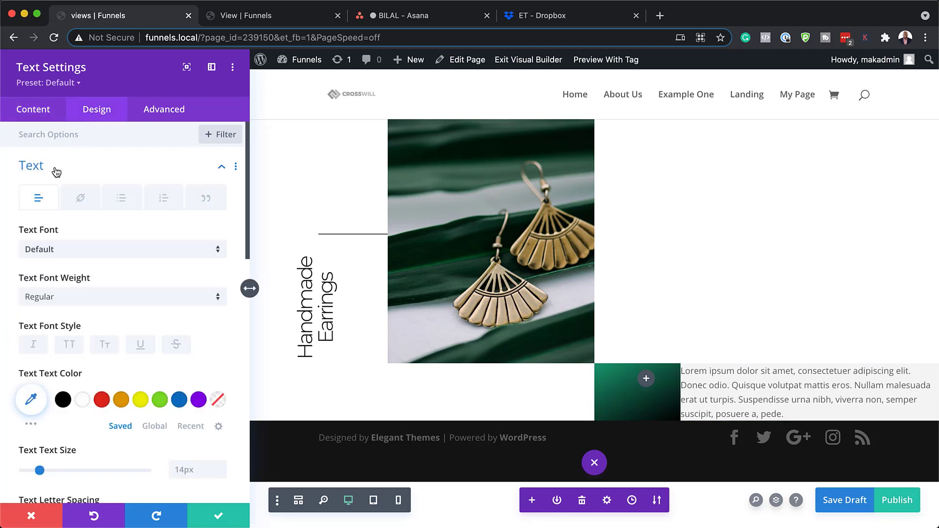
left_click(74, 252)
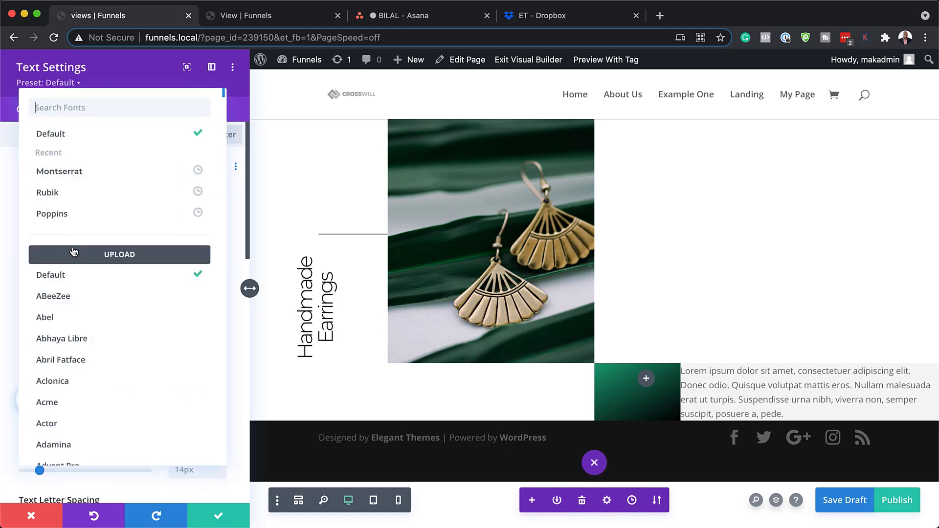
type("open")
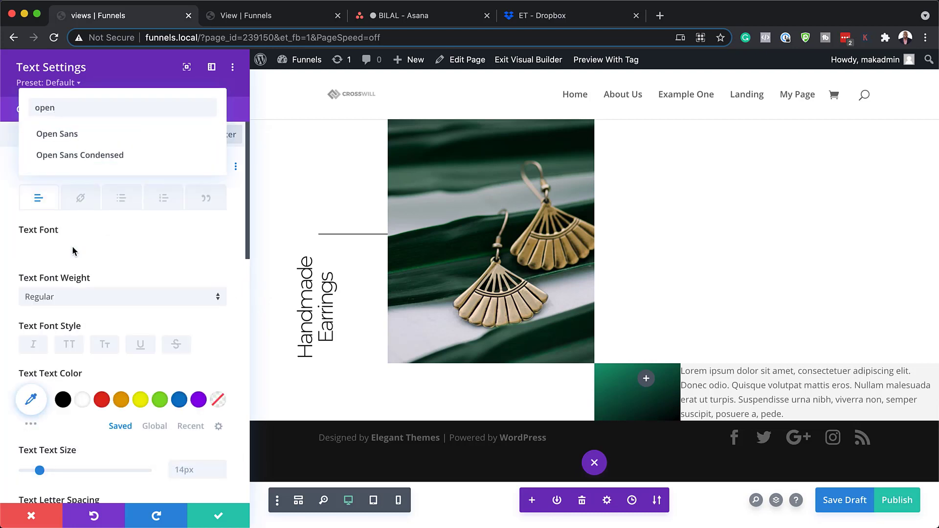
left_click(75, 142)
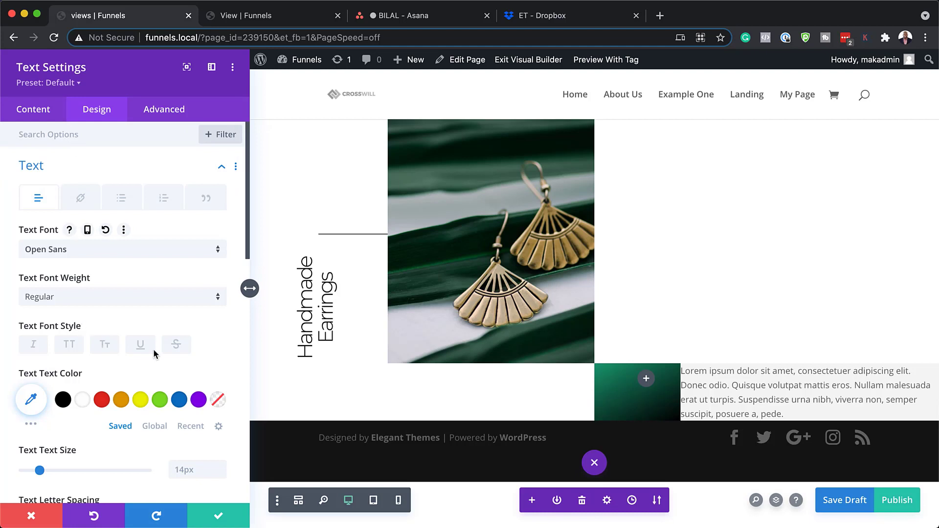
scroll(153, 348, "down", 2)
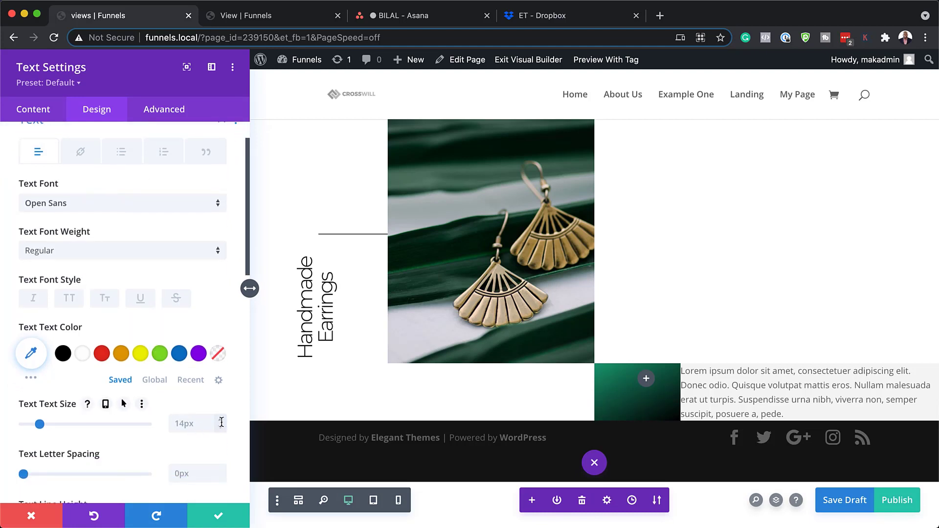
left_click(221, 420)
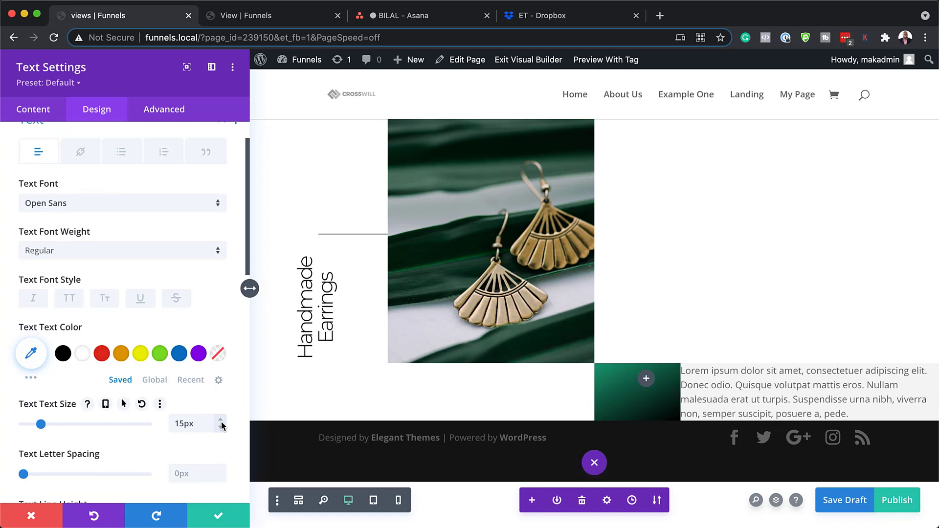
- Increase the paragraph's text line height to slightly more than 2.2em
scroll(221, 425, "down", 4)
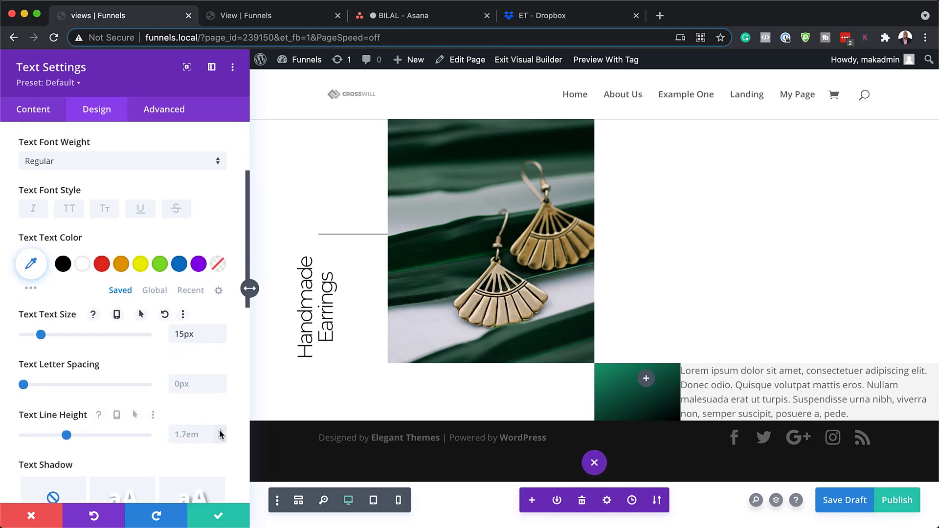
left_click(222, 432)
left_click(221, 432)
left_click(222, 432)
left_click(221, 432)
left_click(221, 432)
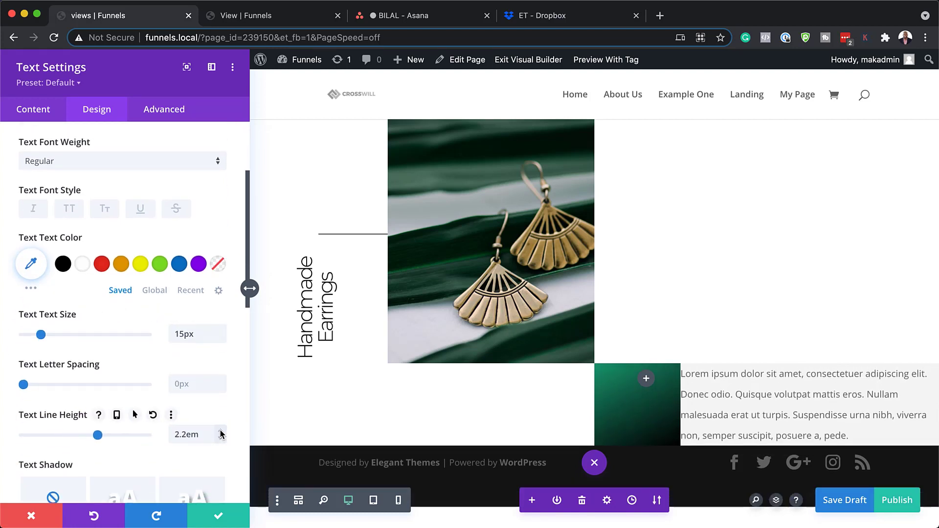
left_click(221, 432)
- Set the text module's width to 80% and its module alignment to center
scroll(176, 384, "down", 15)
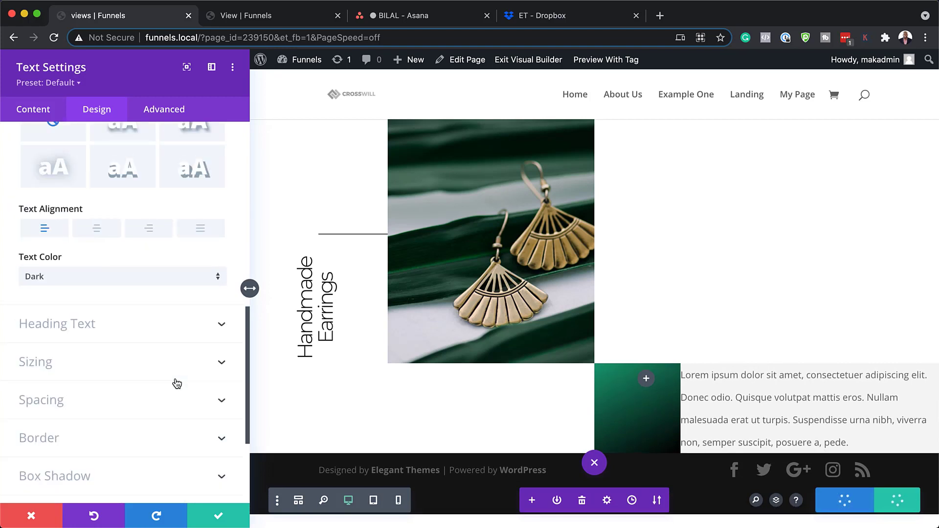
left_click(65, 362)
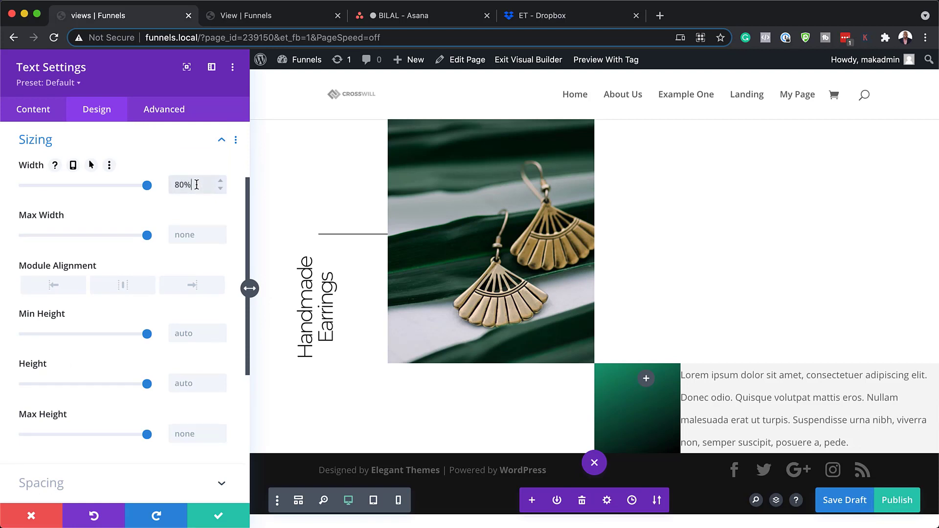
left_click(131, 293)
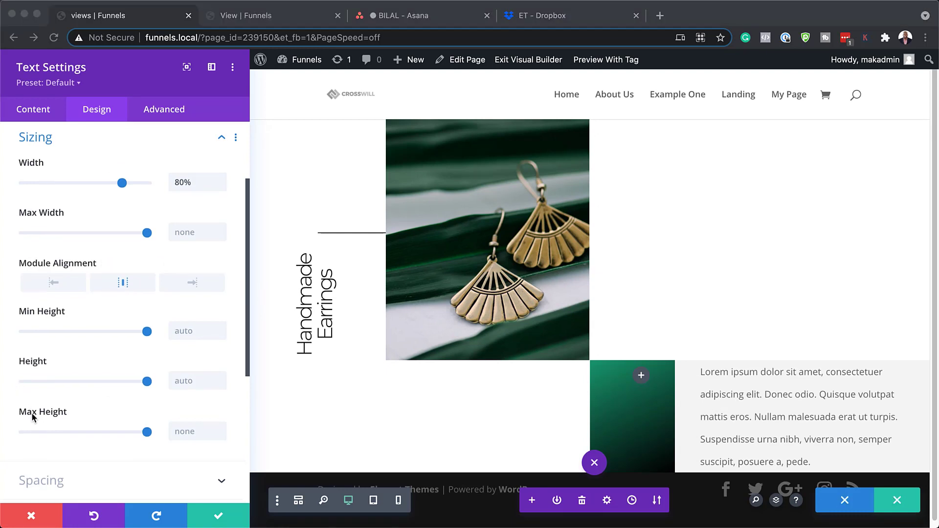
- Give the text module linked top and bottom padding of 15% and save the module
scroll(29, 408, "down", 4)
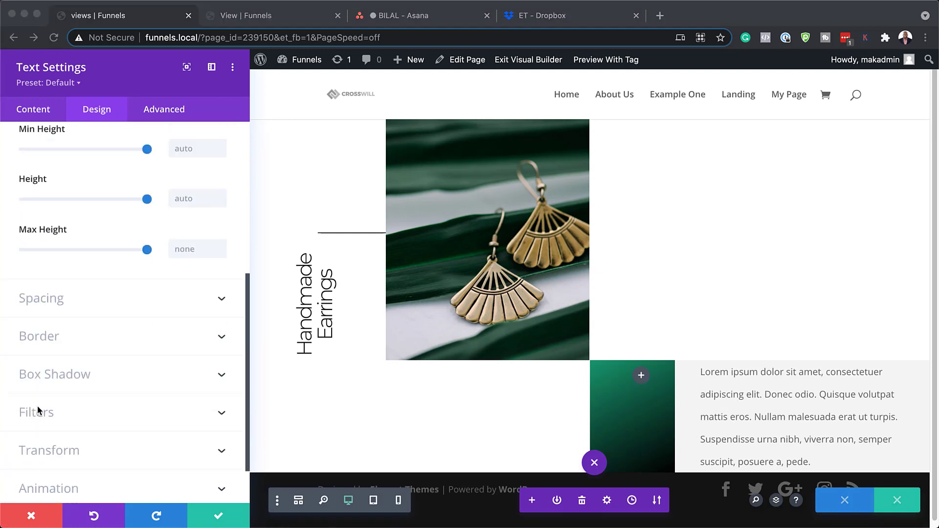
left_click(52, 299)
left_click(37, 245)
type("15%")
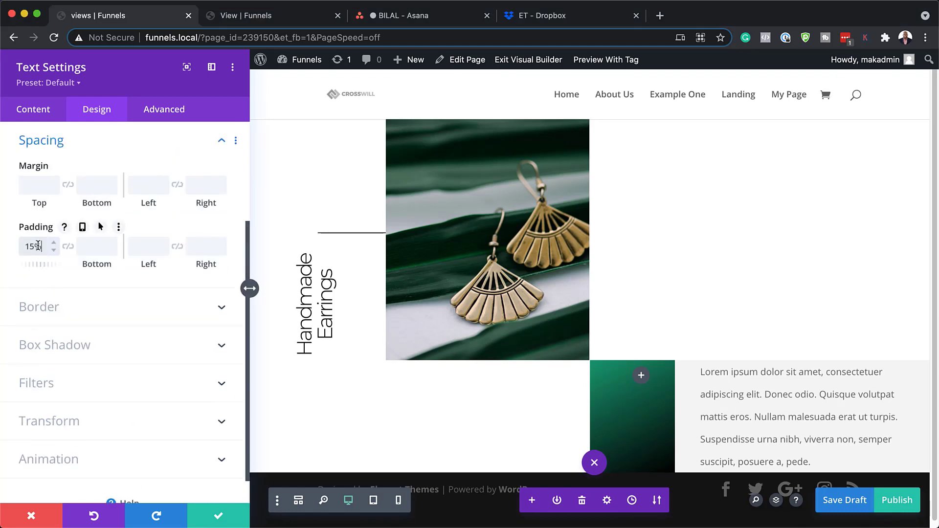
left_click(68, 246)
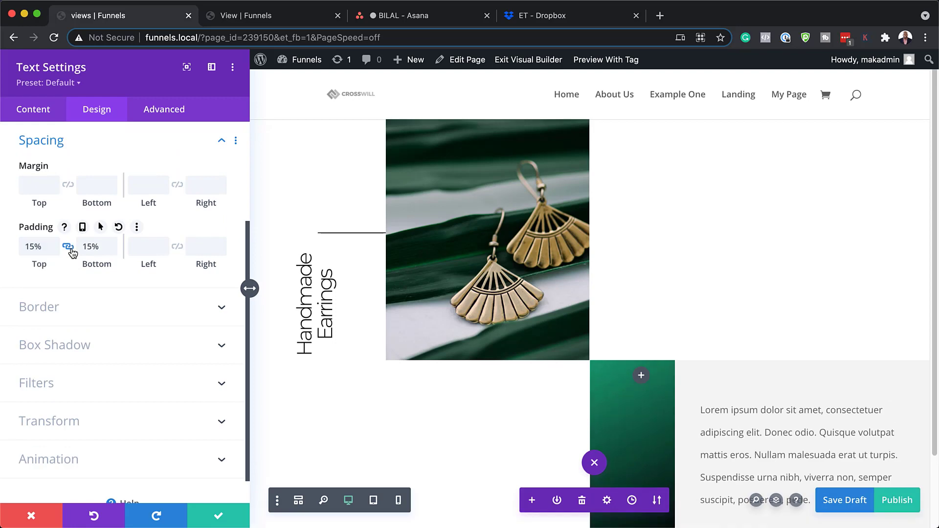
left_click(218, 516)
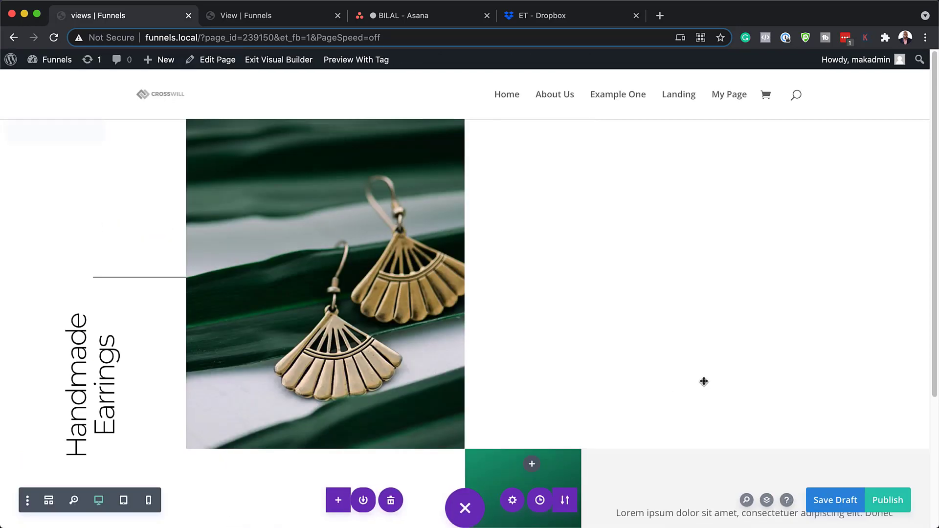
- Insert a Button module below the paragraph and set its text to "Discover"
mouse_move(756, 448)
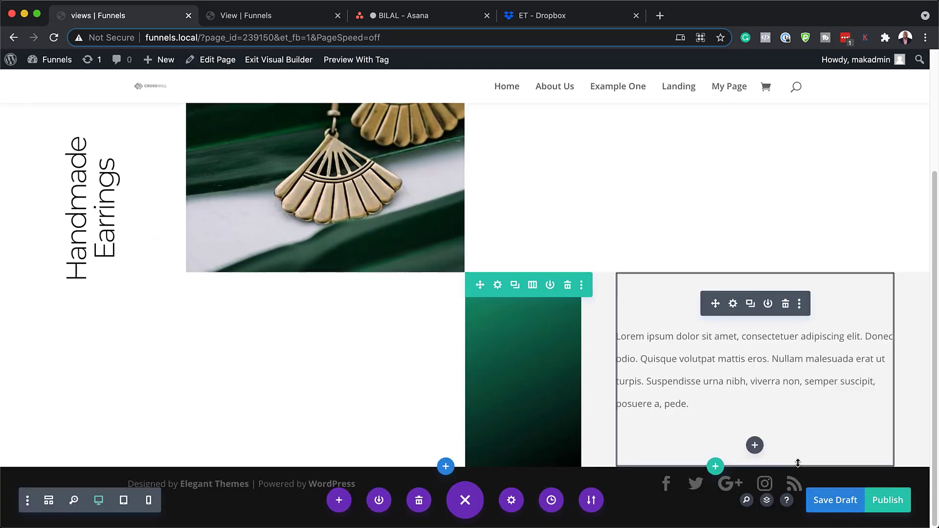
left_click(756, 446)
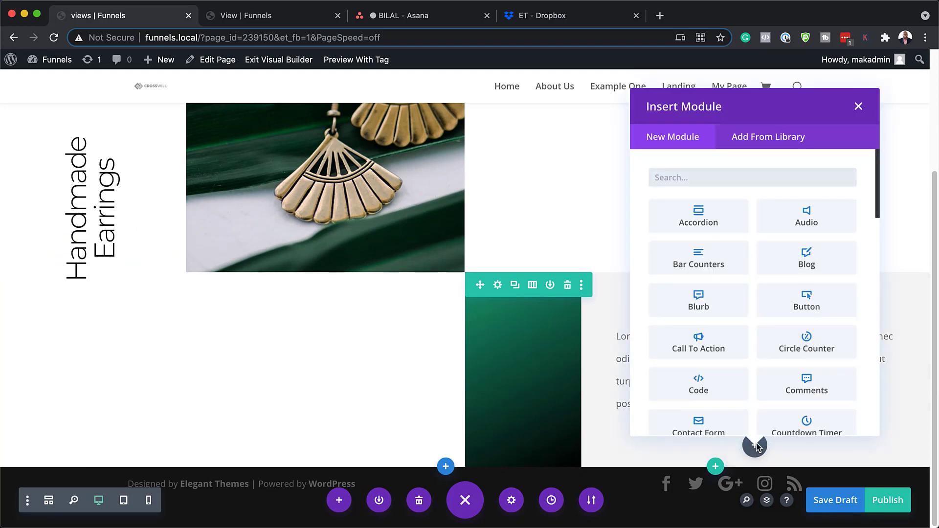
left_click(823, 307)
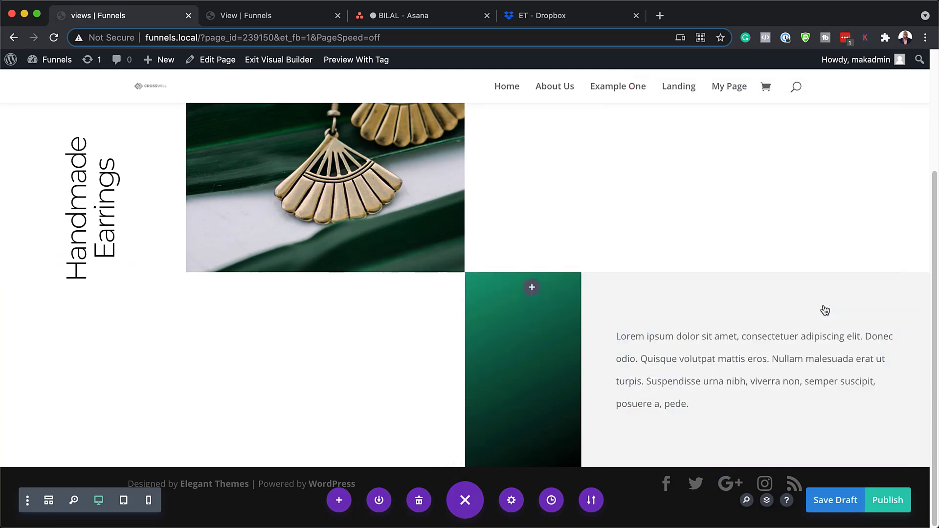
triple_click(84, 207)
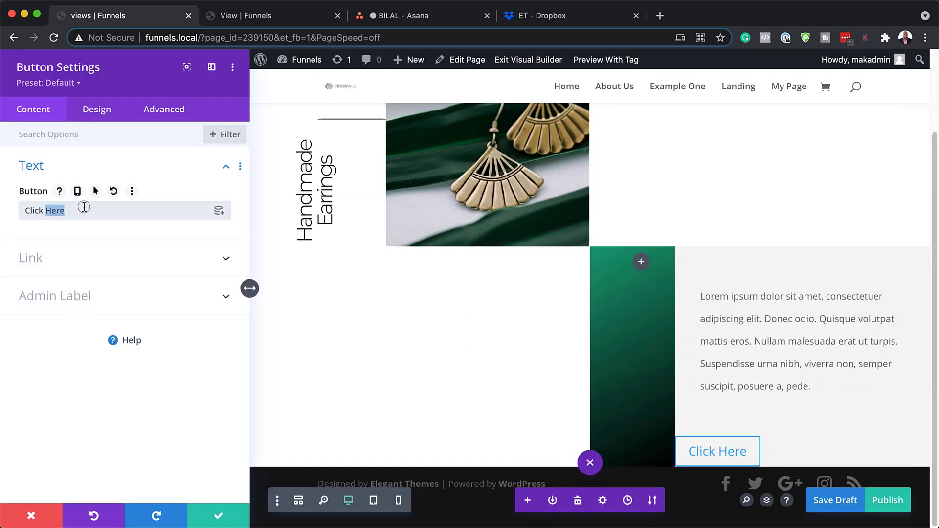
type("Discover")
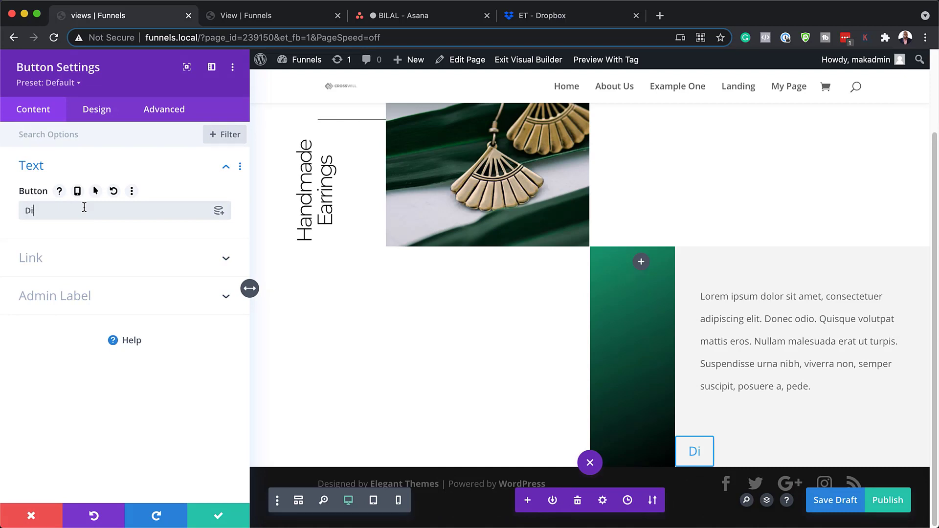
- Set the Discover button's link URL to "#"
left_click(34, 260)
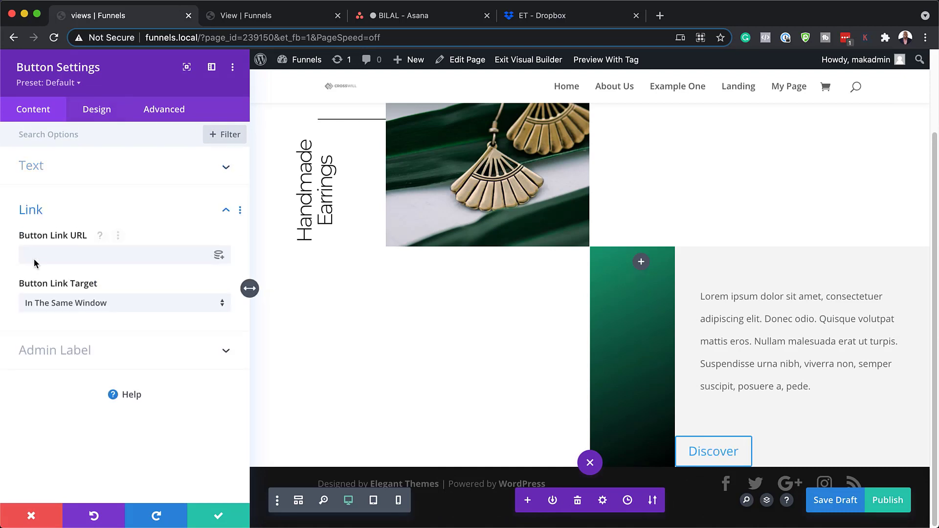
left_click(45, 257)
type("#")
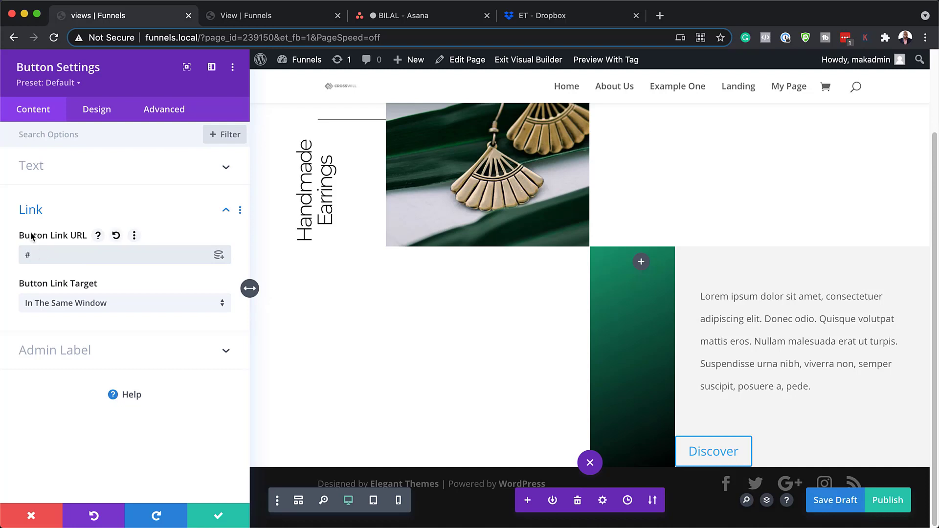
- Set the Discover button's alignment to center
left_click(107, 110)
left_click(60, 166)
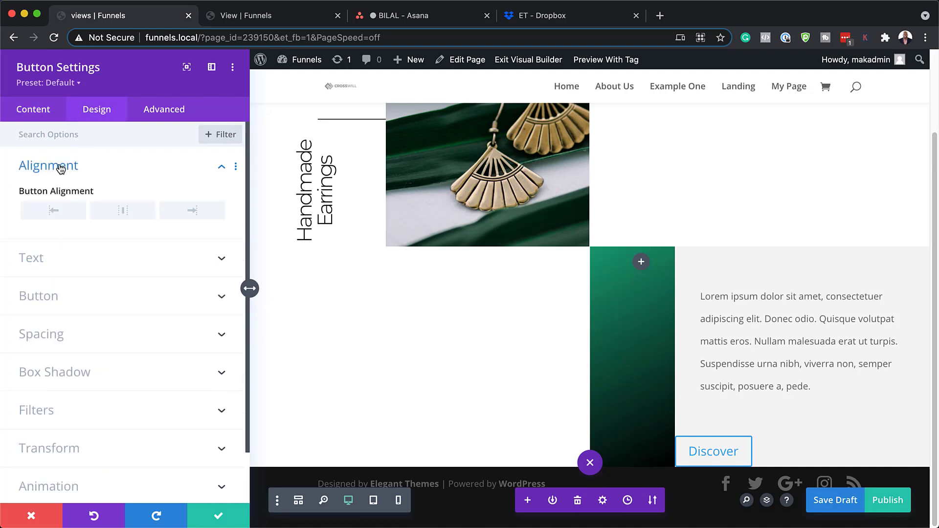
left_click(121, 211)
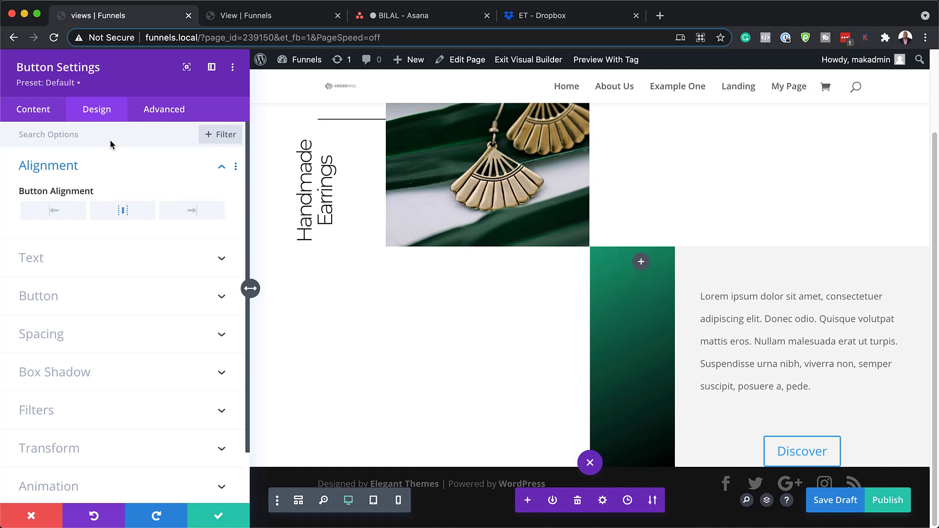
- Enable custom styles for the Discover button with black (#000000) text and a white (#ffffff) background
left_click(78, 304)
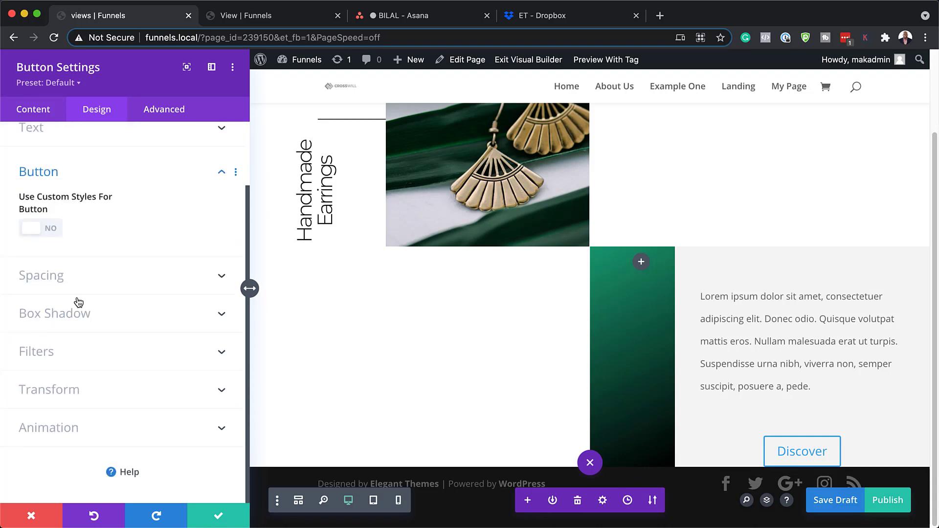
left_click(50, 230)
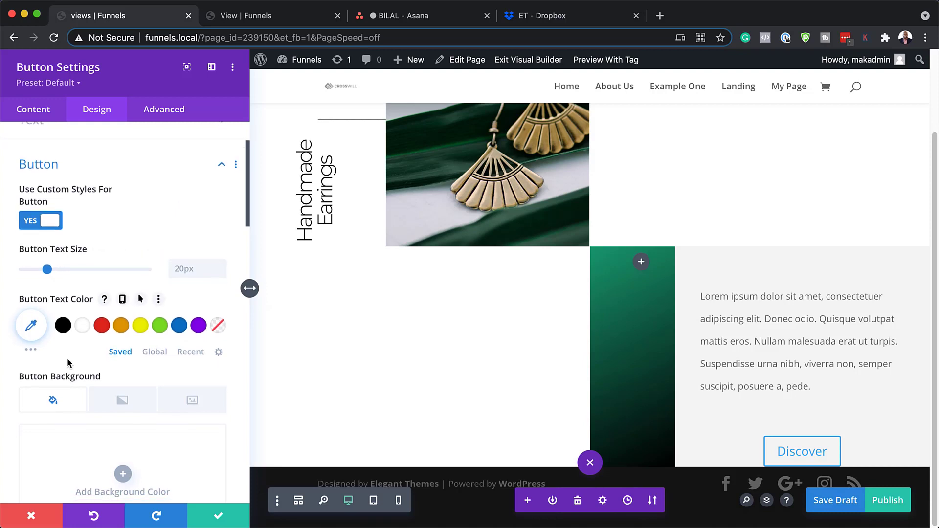
left_click(62, 323)
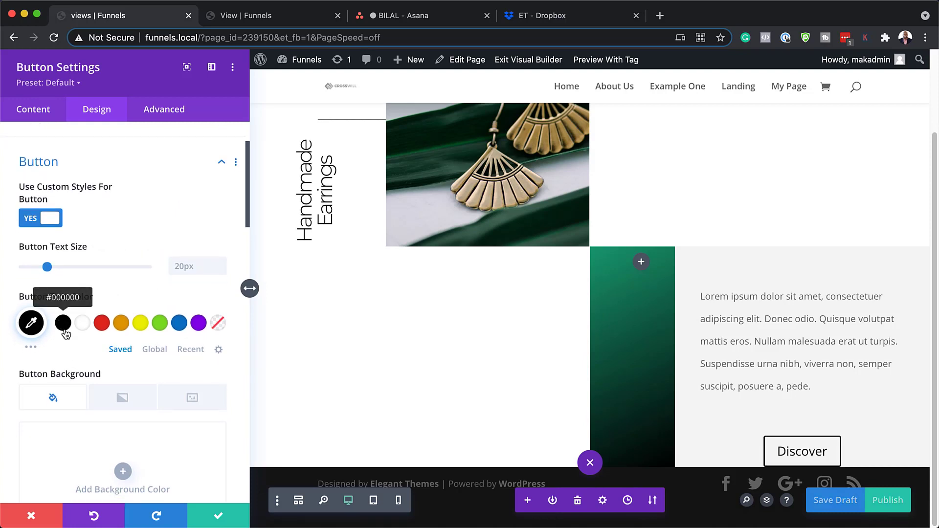
scroll(117, 401, "down", 2)
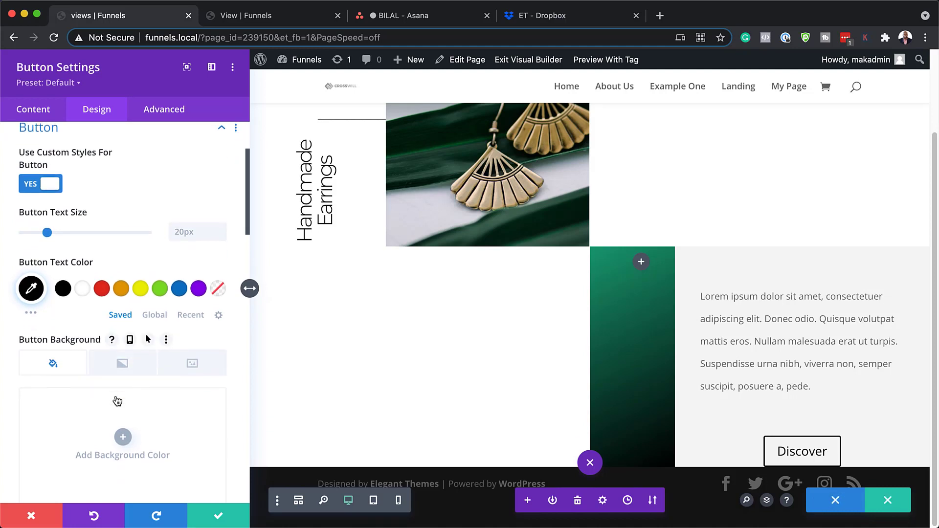
scroll(119, 402, "down", 1)
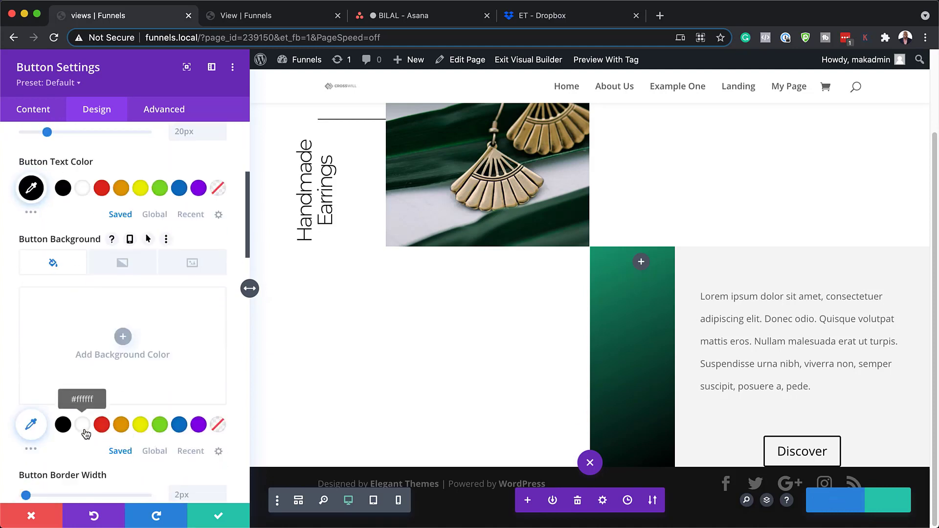
left_click(82, 425)
- Set the Discover button's border width and border radius to 0px
scroll(131, 425, "down", 1)
scroll(132, 431, "down", 3)
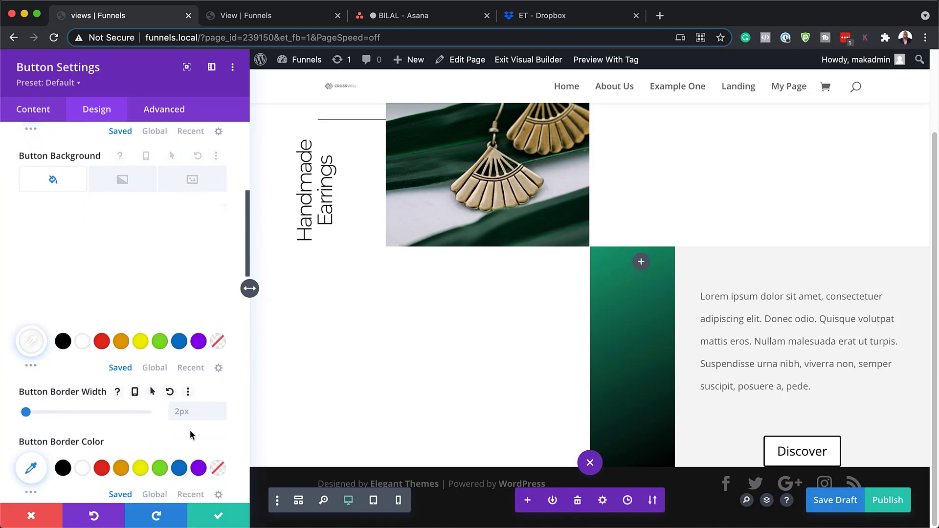
left_click_drag(36, 412, 23, 412)
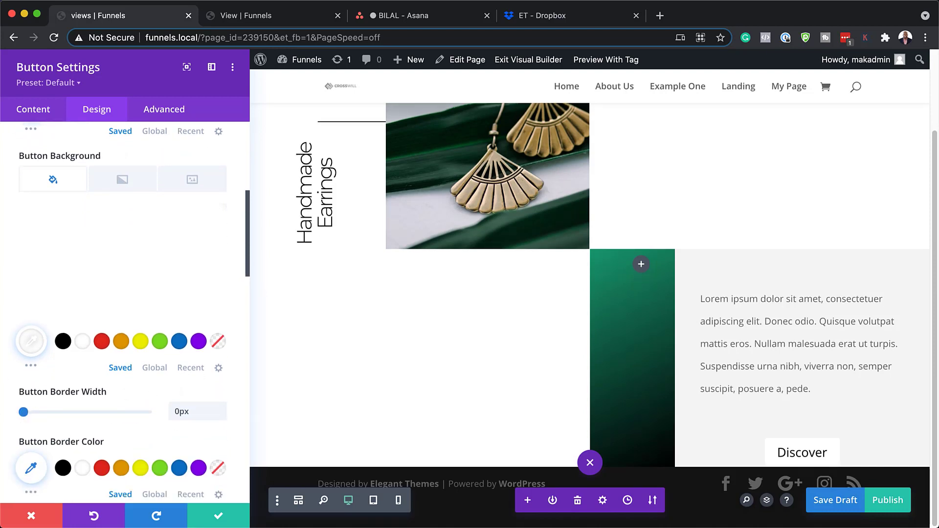
scroll(168, 385, "down", 6)
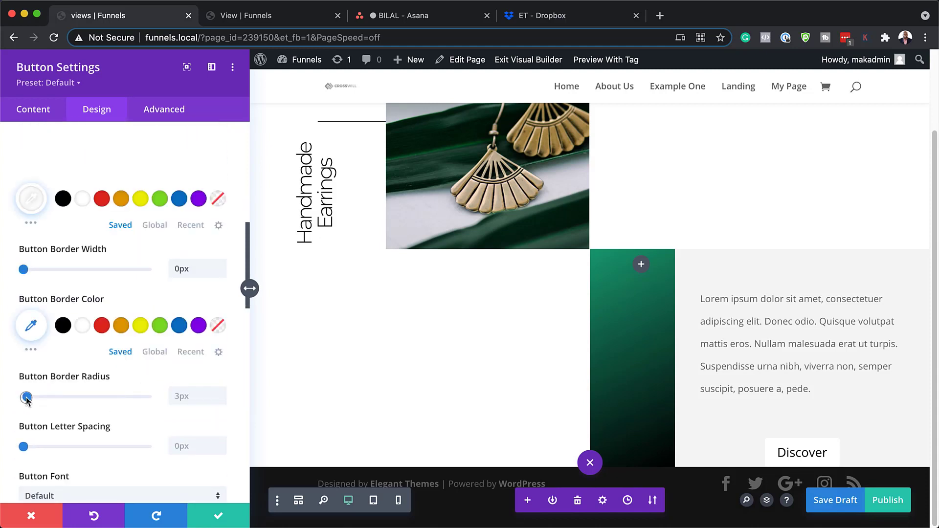
left_click_drag(27, 398, 10, 399)
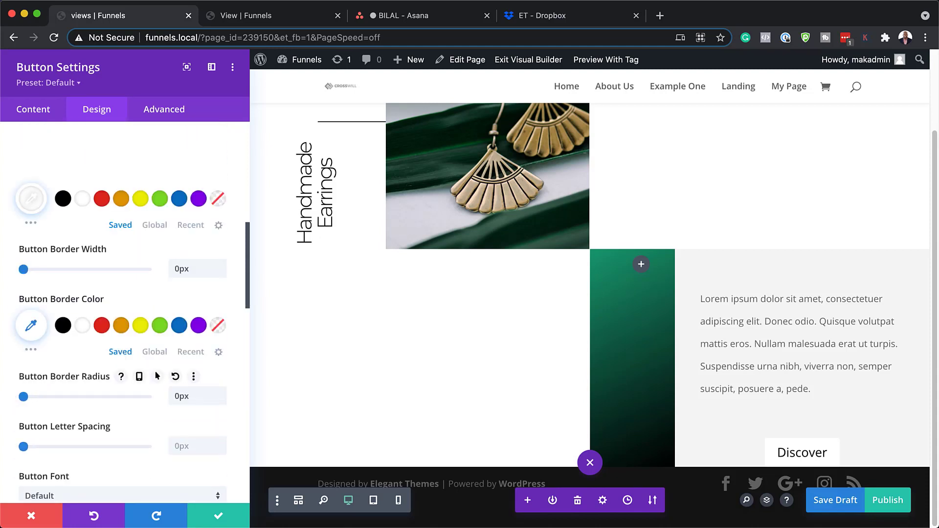
- Set the Discover button's font to Montserrat
scroll(137, 416, "down", 3)
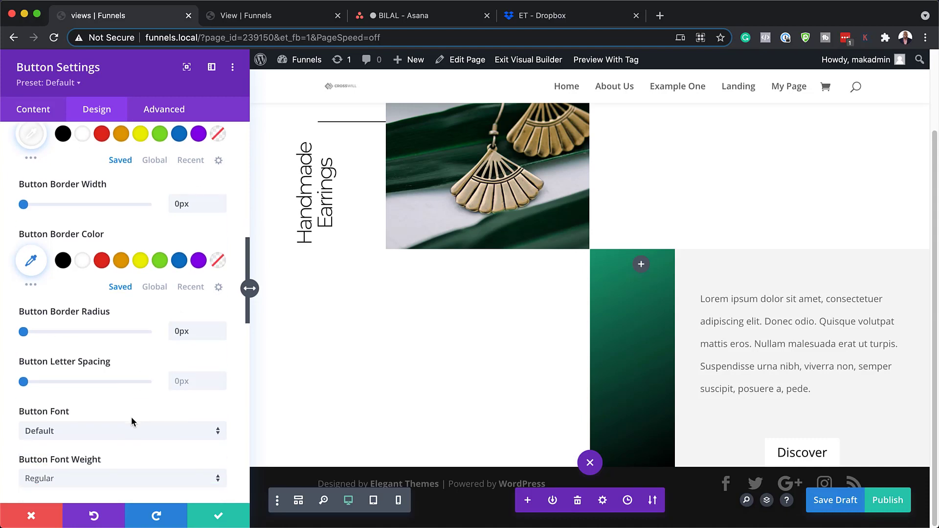
scroll(131, 423, "down", 3)
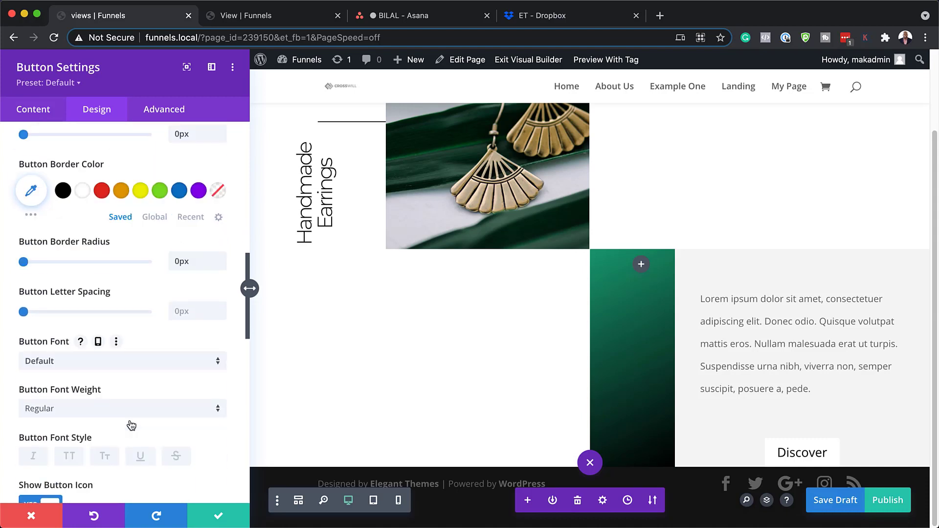
left_click(121, 368)
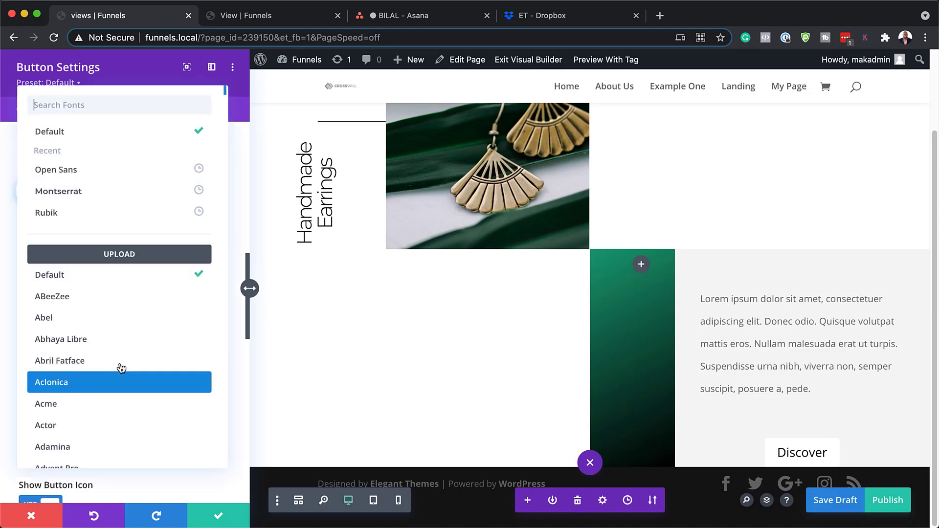
left_click(72, 200)
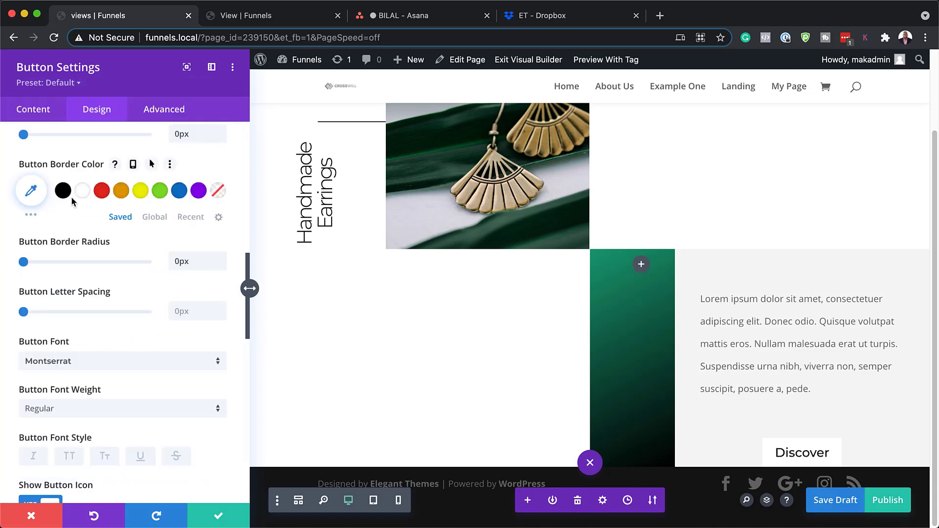
- Give the Discover button a right-pointing arrow icon placed on the left and shown permanently instead of only on hover
scroll(137, 362, "down", 2)
scroll(126, 392, "down", 2)
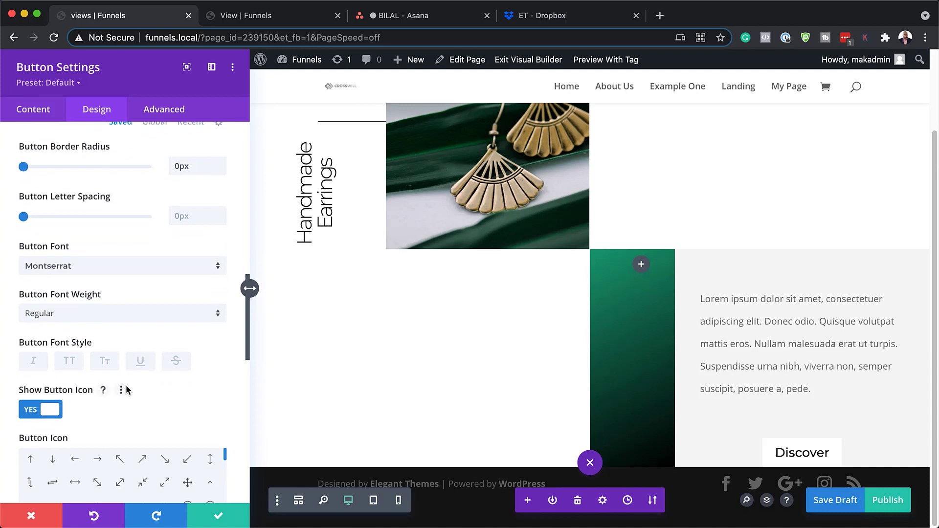
scroll(125, 385, "down", 3)
scroll(126, 392, "down", 10)
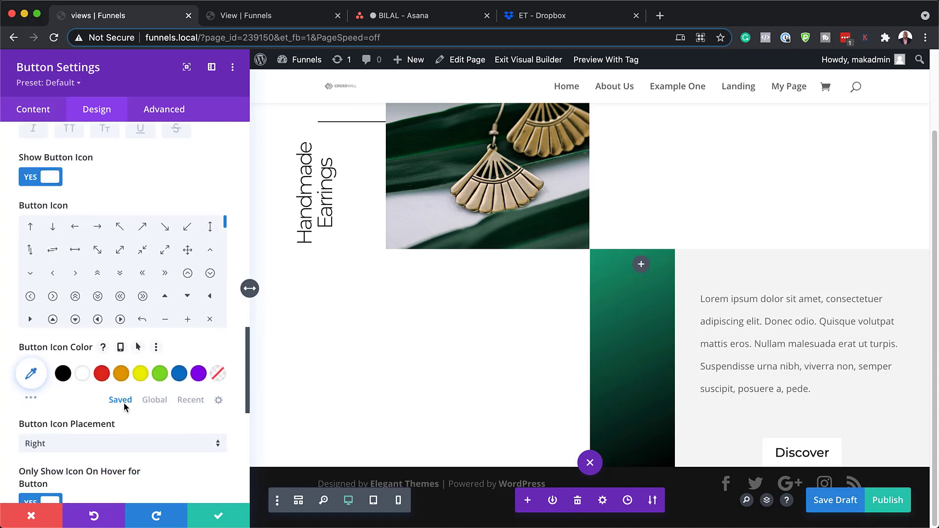
left_click(143, 443)
left_click(73, 445)
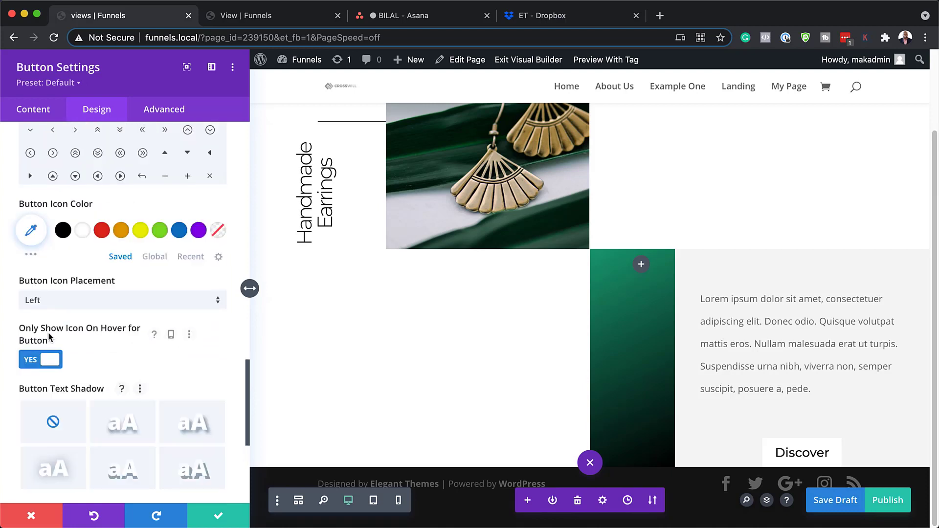
left_click(35, 361)
scroll(118, 274, "up", 4)
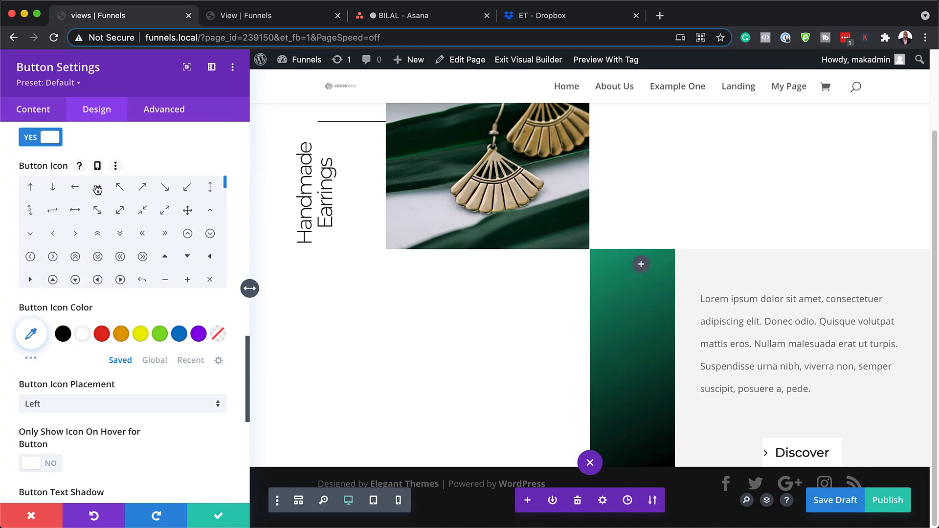
left_click(97, 188)
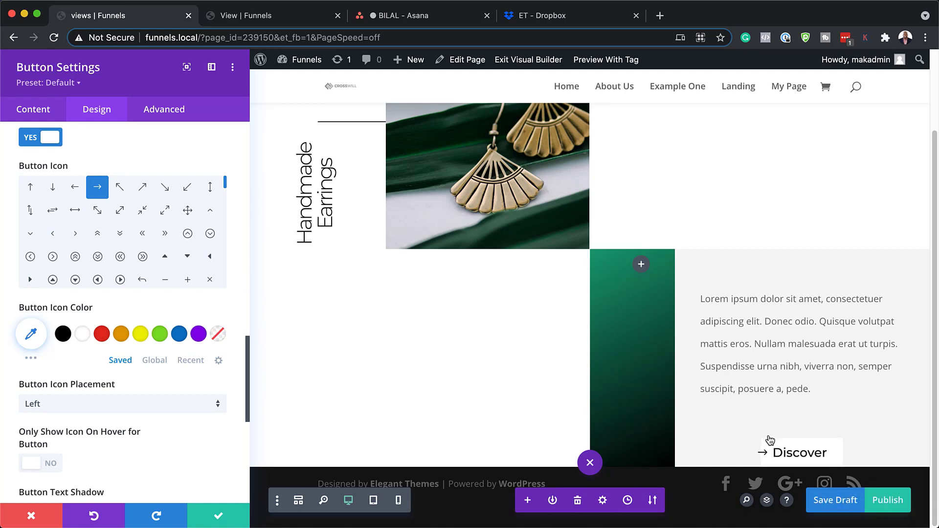
- Give the Discover button linked top and bottom padding of 2% and left and right padding of 10%, and save the module
scroll(145, 349, "down", 4)
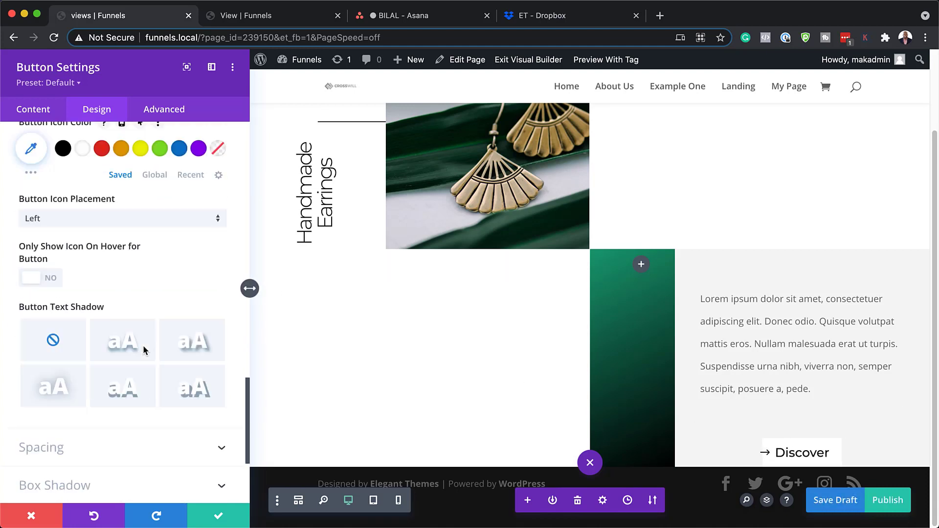
scroll(144, 350, "down", 2)
left_click(74, 350)
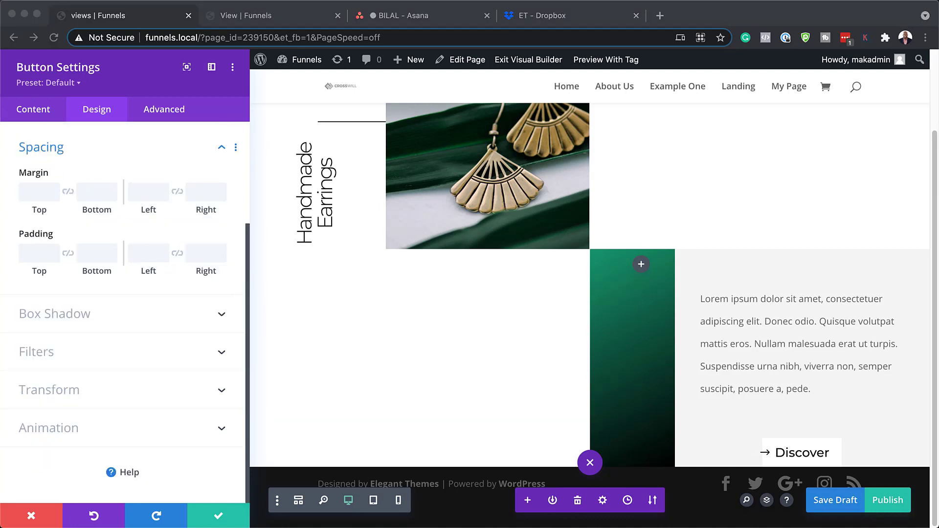
left_click(31, 252)
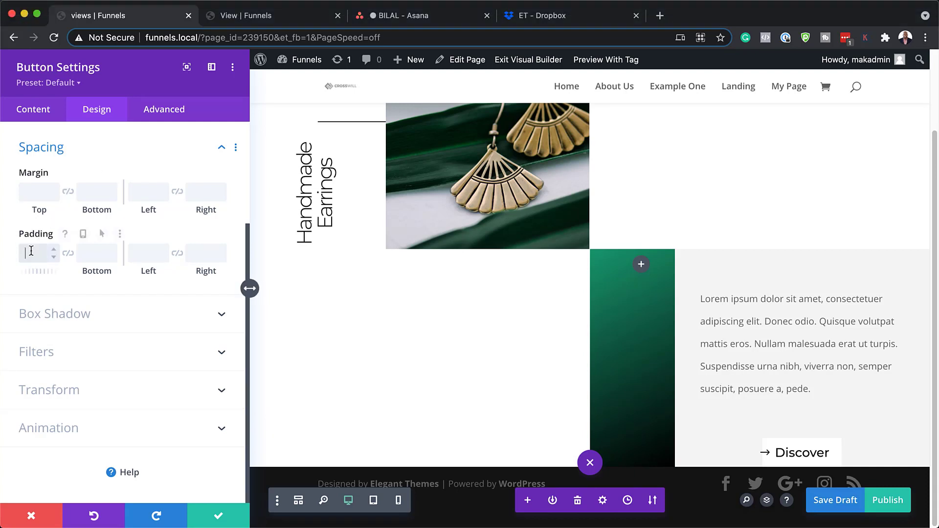
type("3vh")
left_click(68, 253)
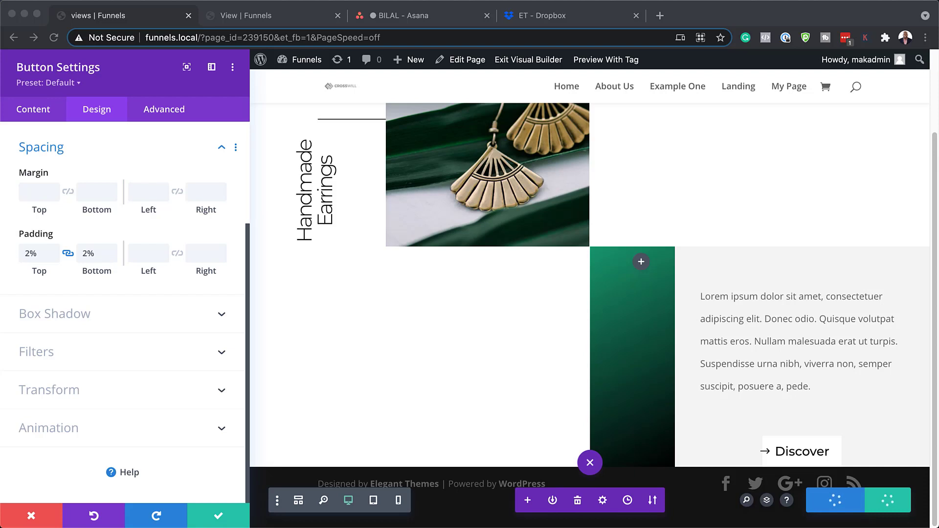
left_click(164, 252)
type("10%")
left_click(177, 253)
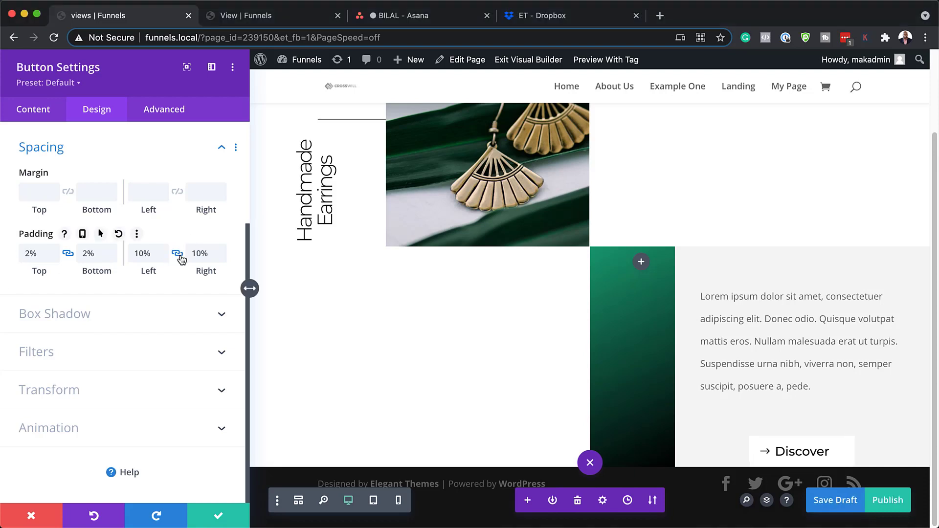
left_click(219, 515)
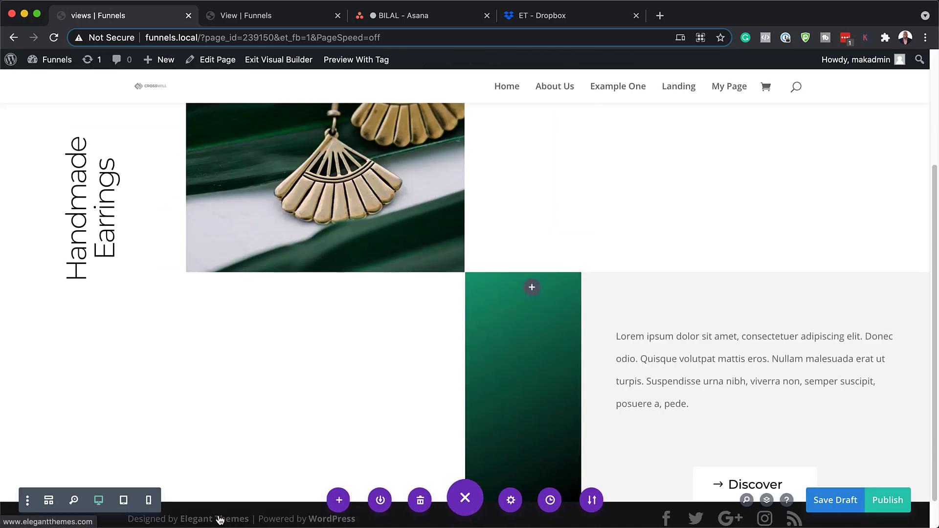
- Insert a Text module in the green gradient column and replace its placeholder text with "-01"
left_click(532, 289)
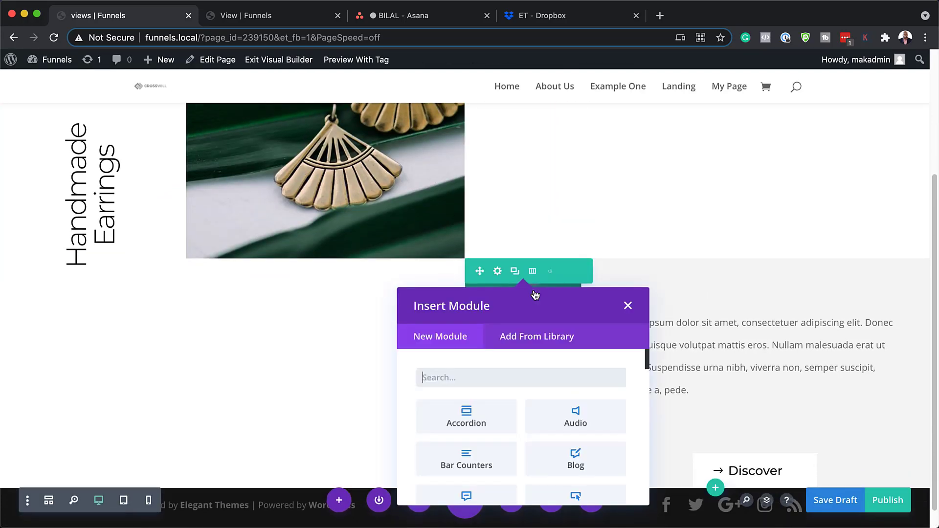
type("text")
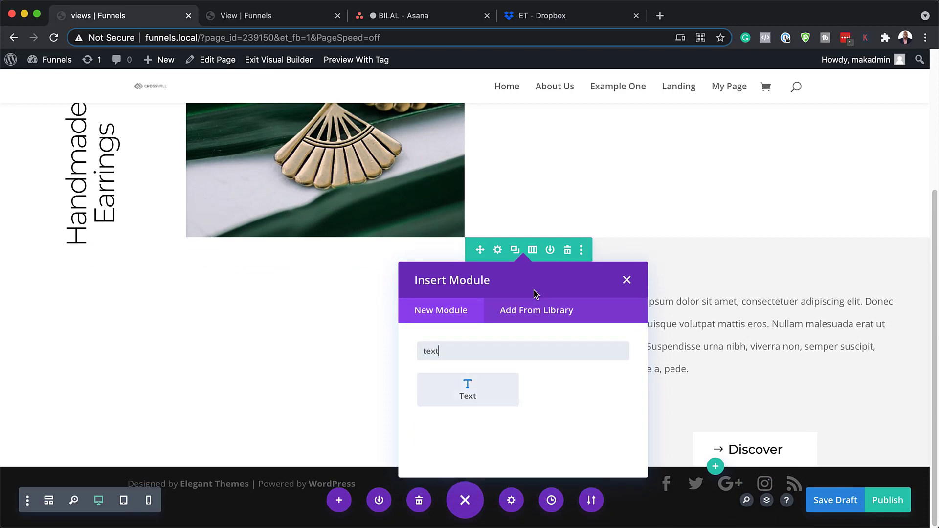
left_click(481, 391)
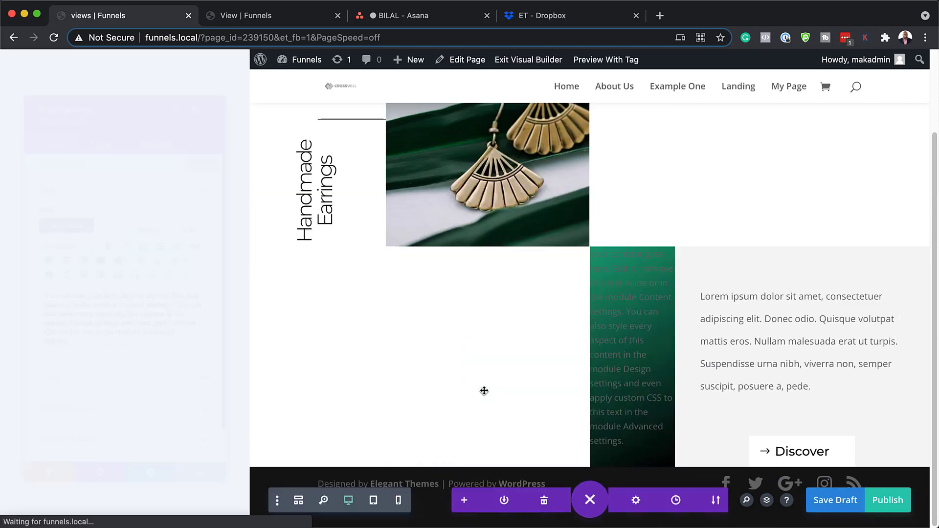
left_click_drag(180, 376, 3, 303)
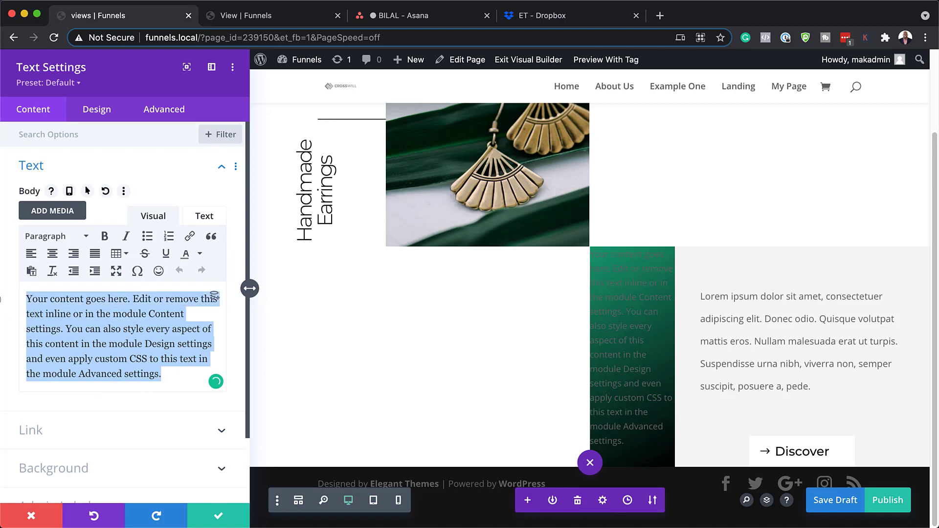
type("H1")
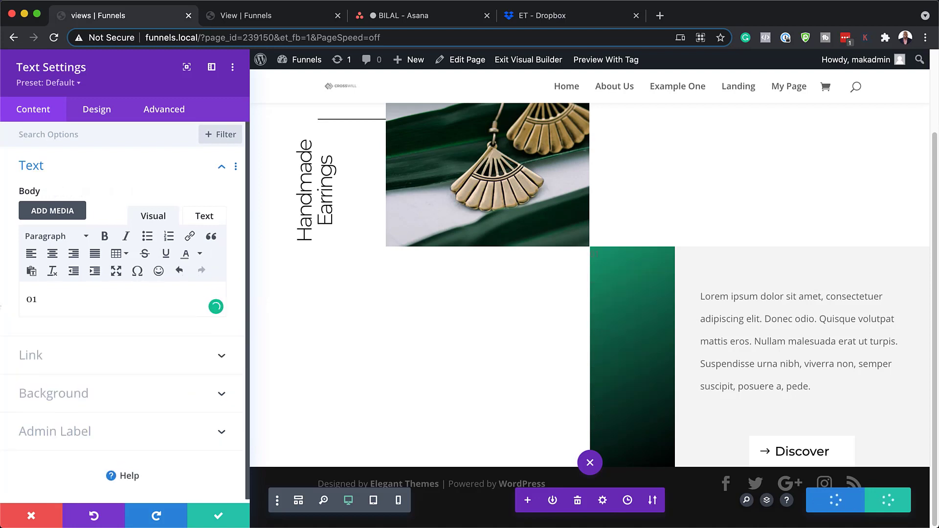
type("H")
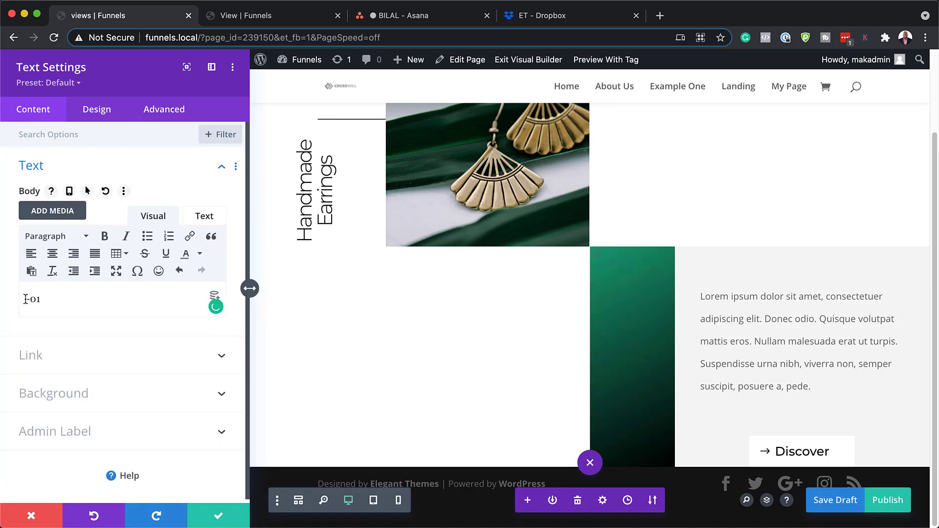
- Set the "-01" text's font to Montserrat with the Thin weight
left_click(110, 110)
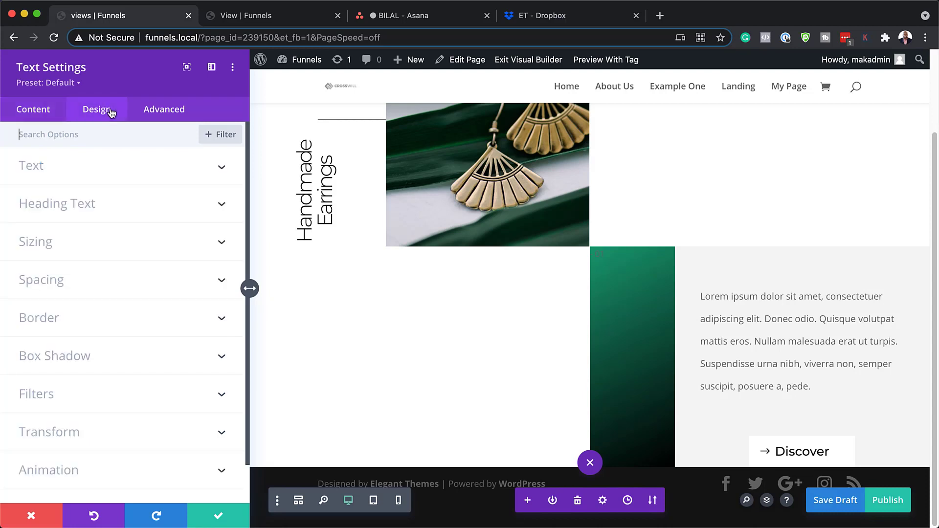
left_click(47, 168)
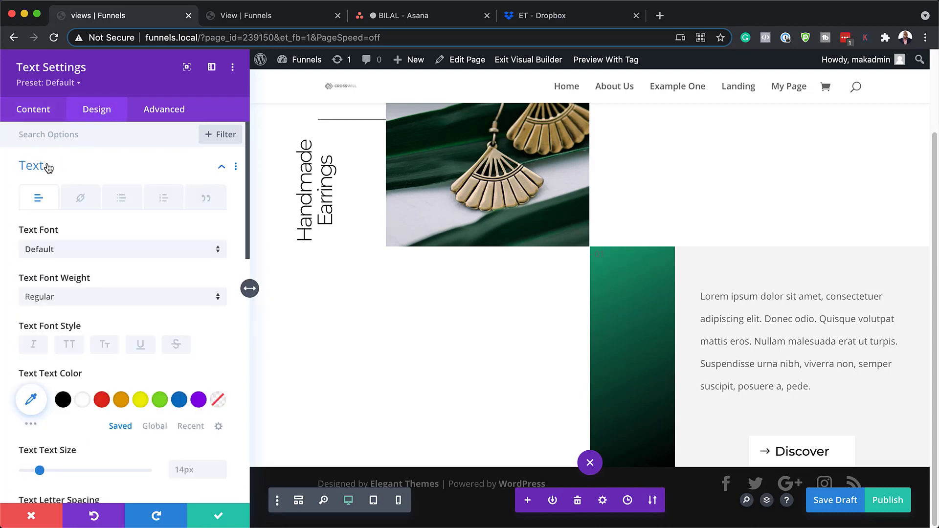
left_click(84, 250)
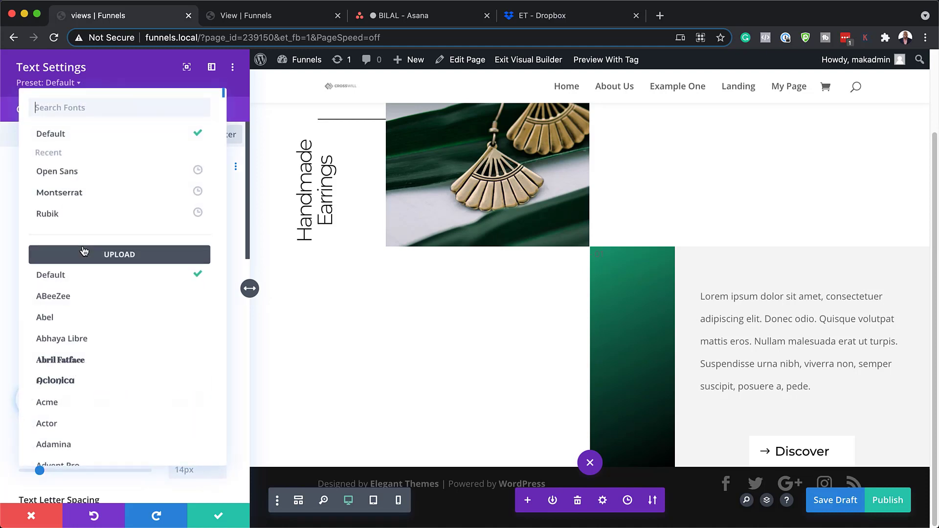
left_click(76, 193)
left_click(99, 299)
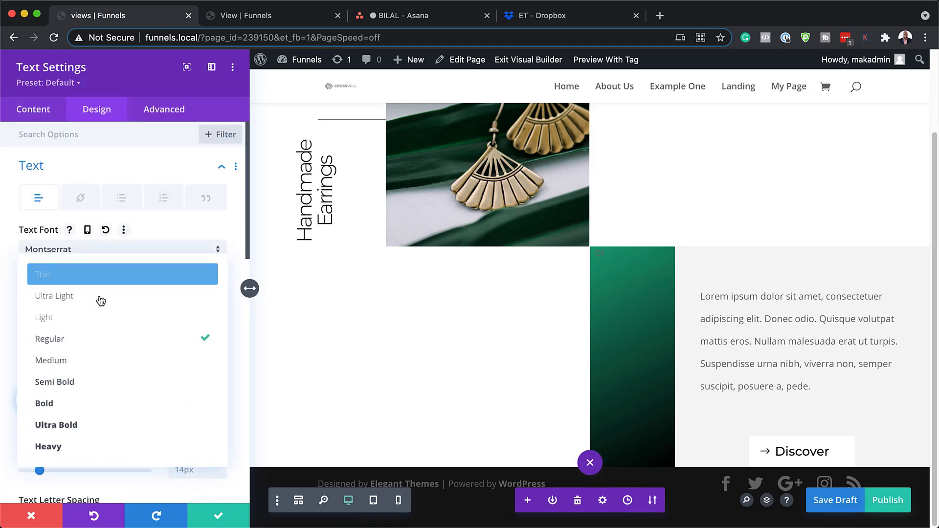
left_click(92, 276)
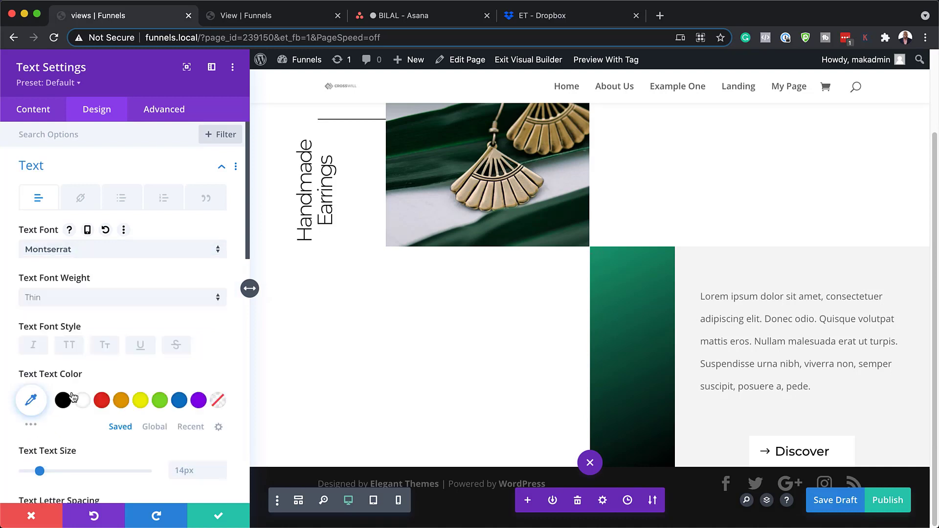
- Make the "-01" text white, set its size to 50px and center-align it
scroll(122, 416, "down", 2)
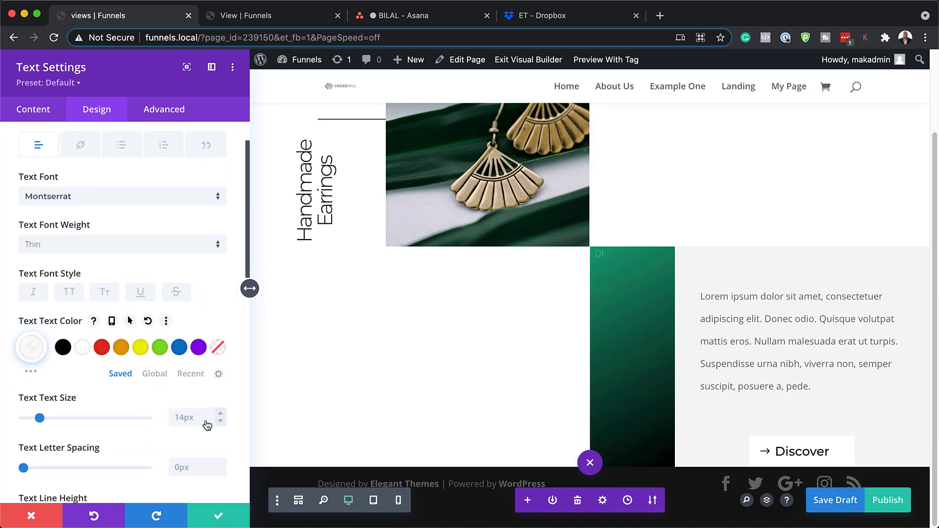
type("50")
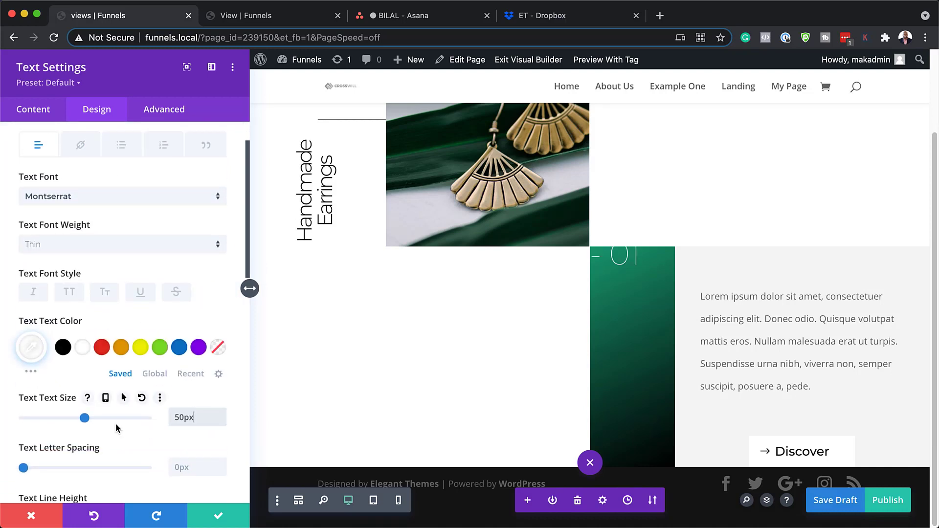
scroll(116, 424, "down", 5)
scroll(117, 430, "down", 5)
scroll(117, 434, "down", 2)
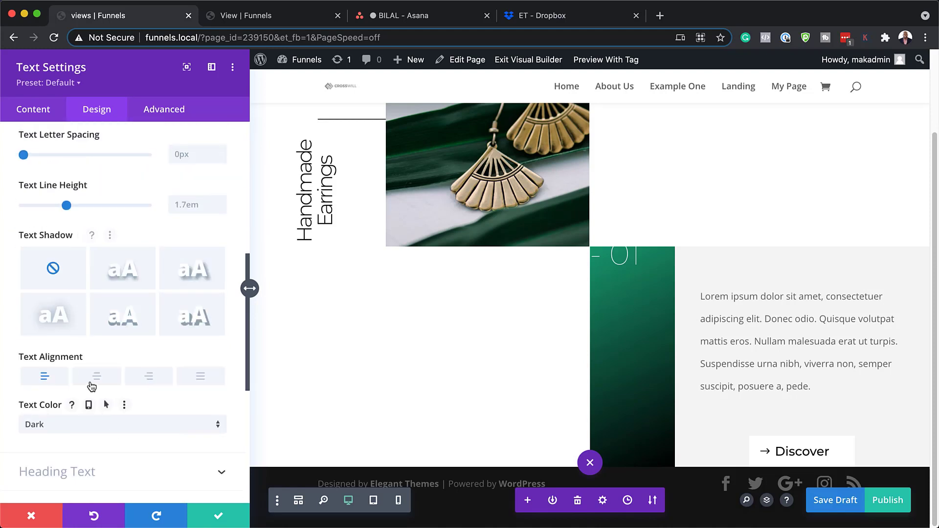
left_click(93, 380)
- Set the width of the "-01" text module to 150%
scroll(156, 369, "down", 10)
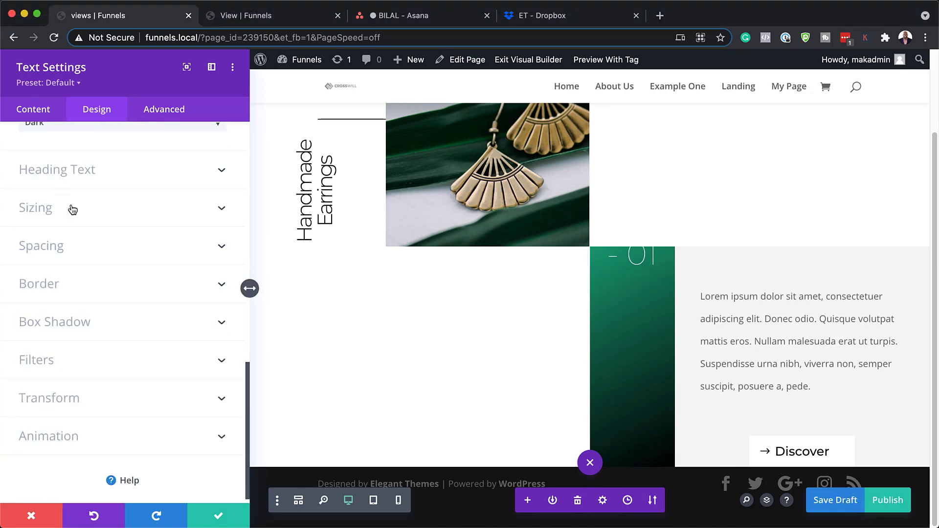
left_click(70, 208)
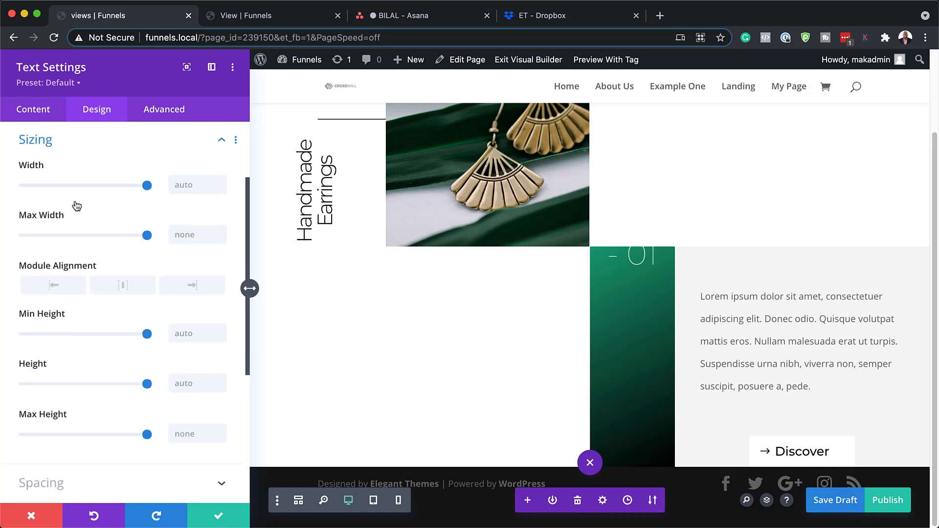
left_click(198, 186)
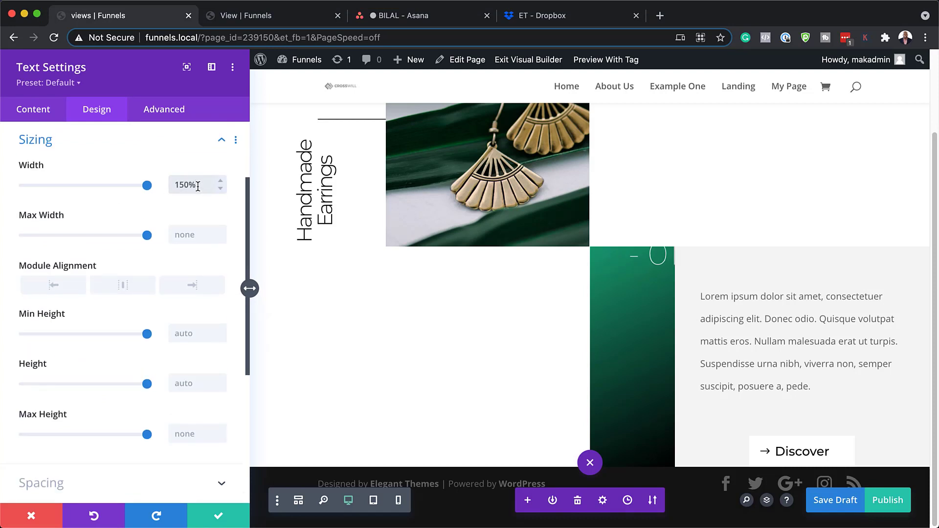
- Turn on responsive transforms for the "-01" module and set linked translate values of -50% on both axes for tablet and phone
scroll(101, 379, "down", 5)
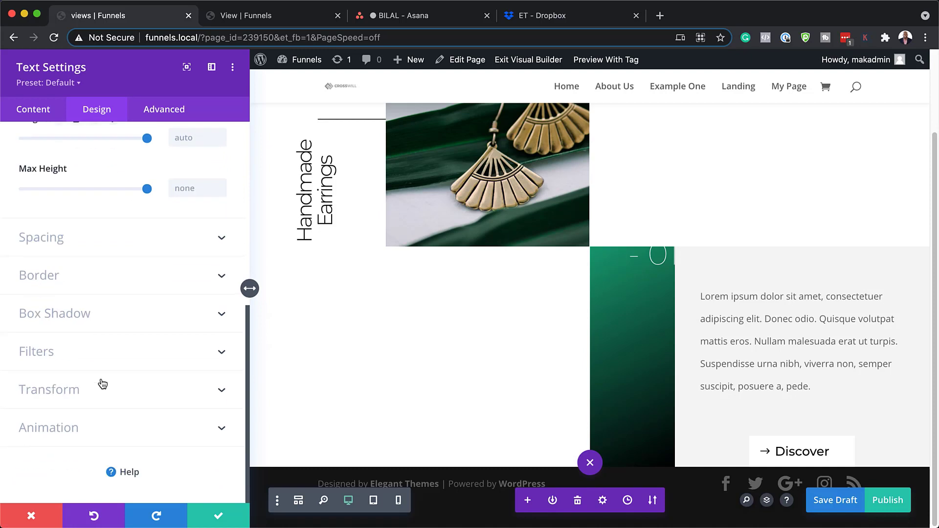
left_click(100, 385)
left_click(122, 220)
left_click(79, 221)
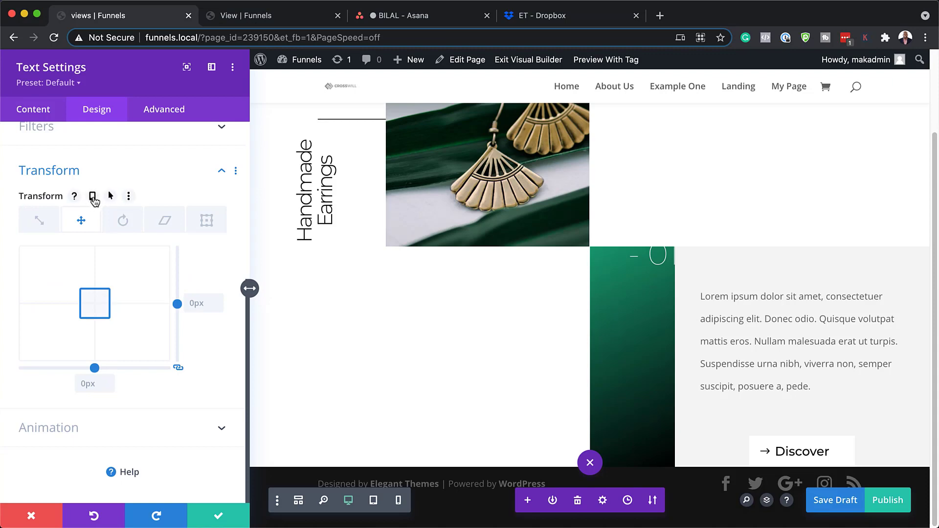
left_click(93, 198)
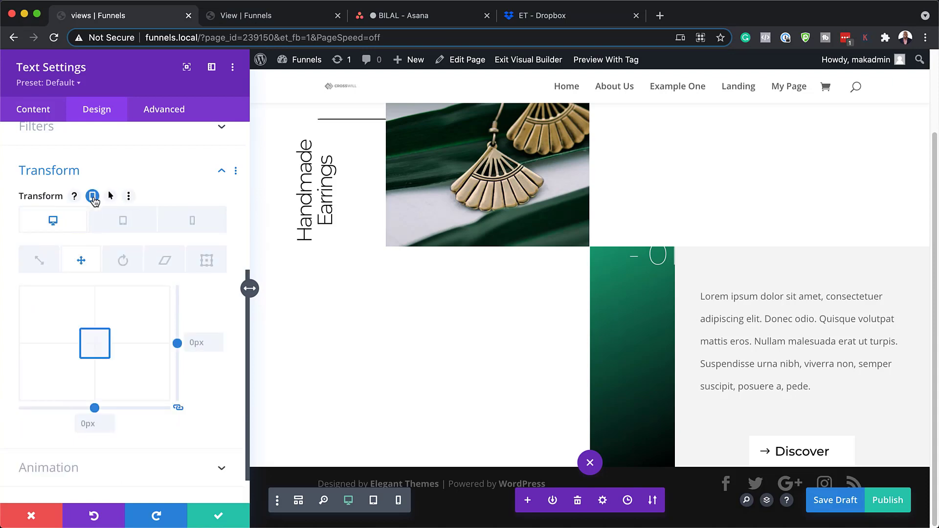
left_click(123, 221)
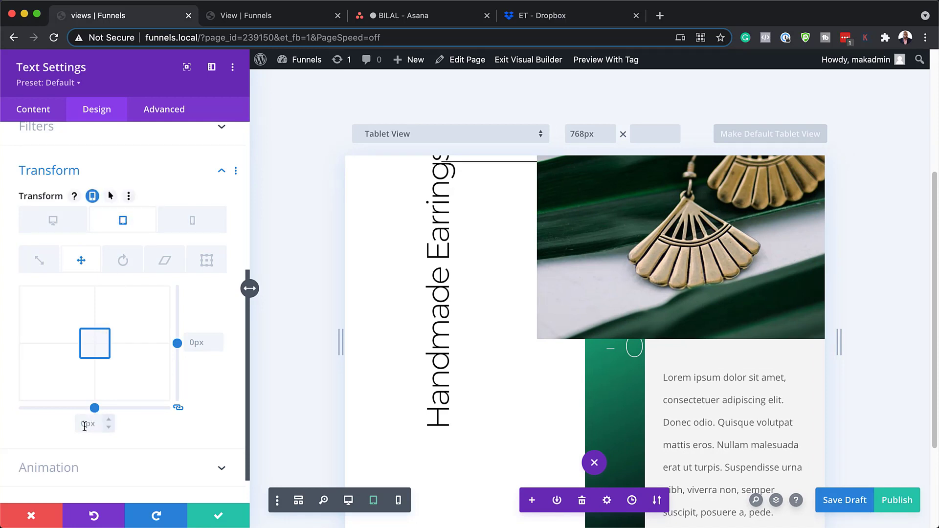
left_click(99, 431)
type("-50%")
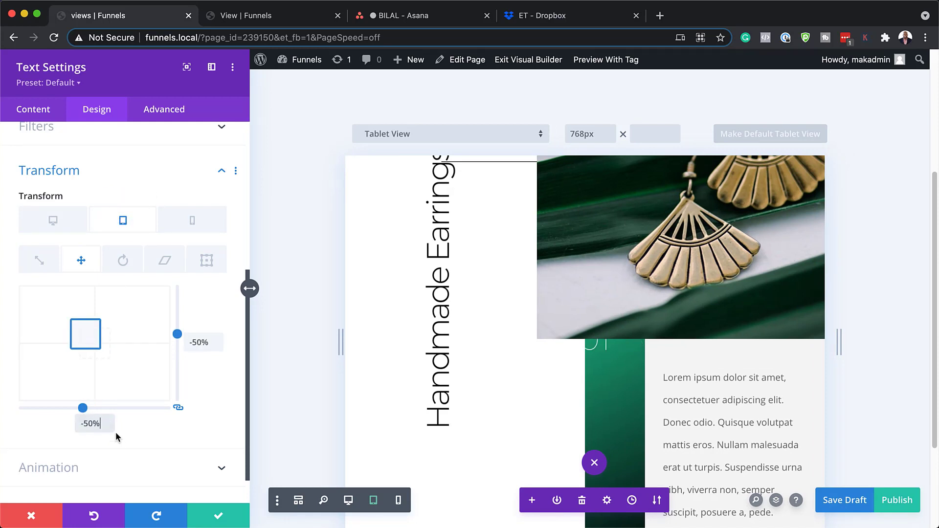
left_click(193, 223)
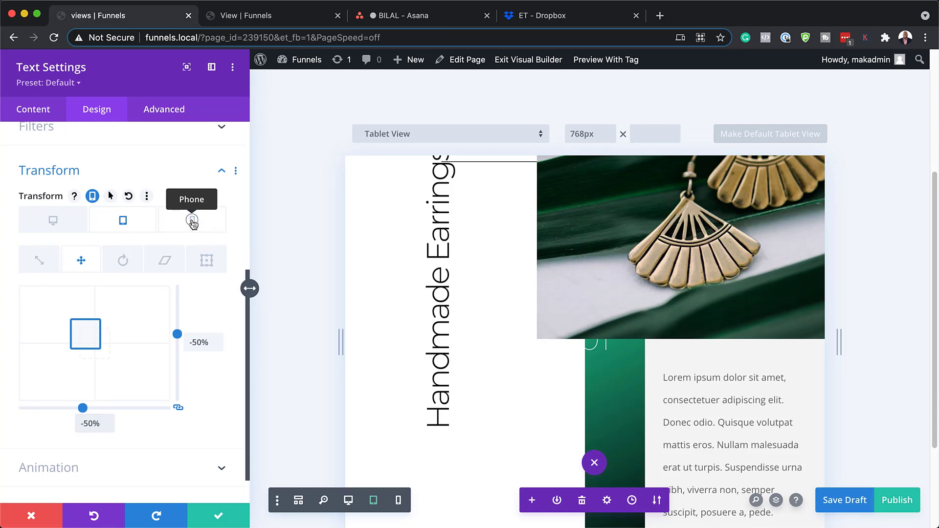
left_click(89, 423)
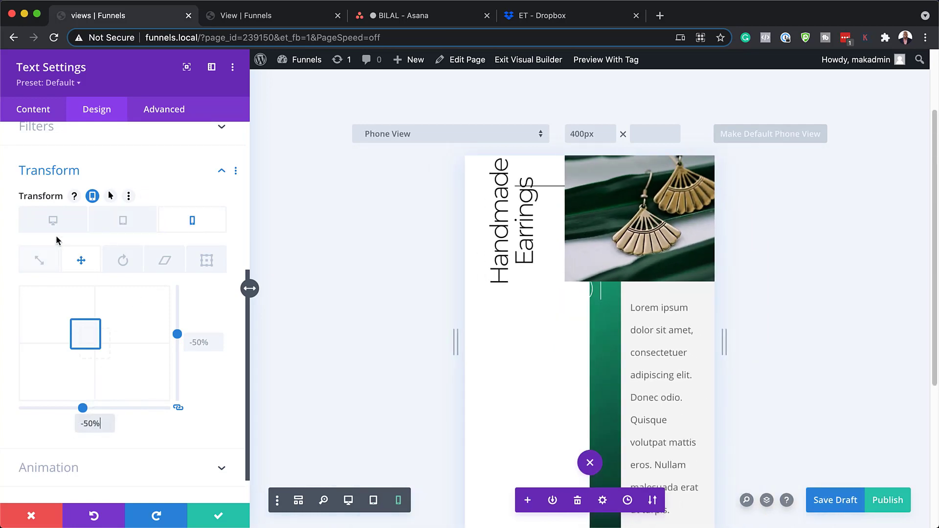
- Rotate the "-01" module 270deg in its plane for tablet and phone, leaving desktop unrotated
left_click(58, 220)
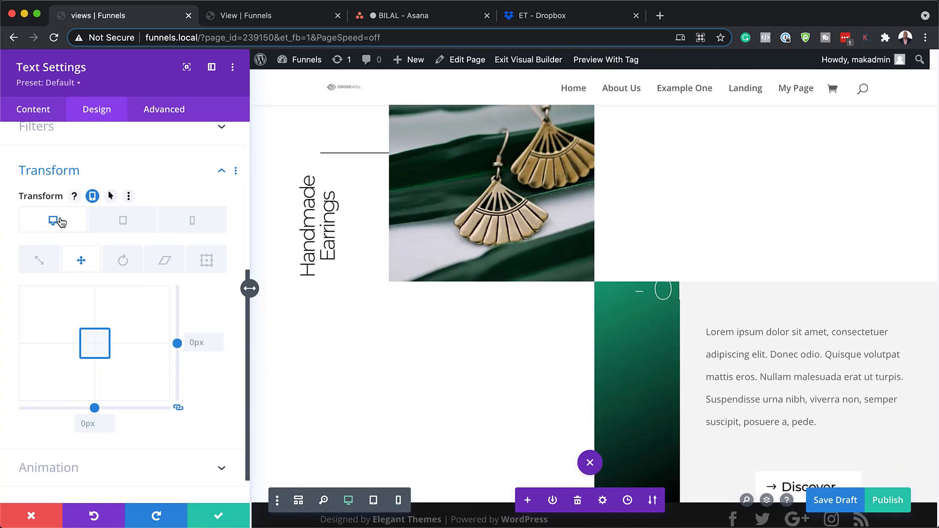
left_click(121, 262)
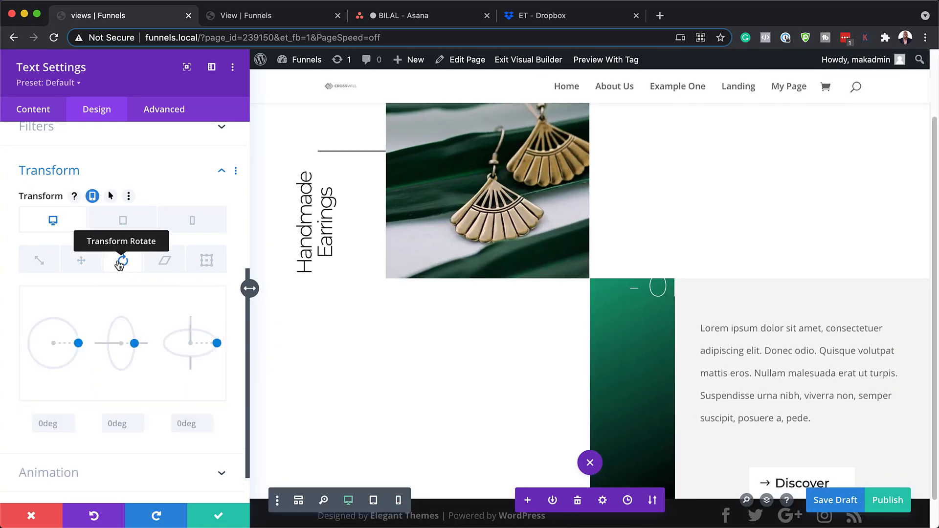
left_click(122, 223)
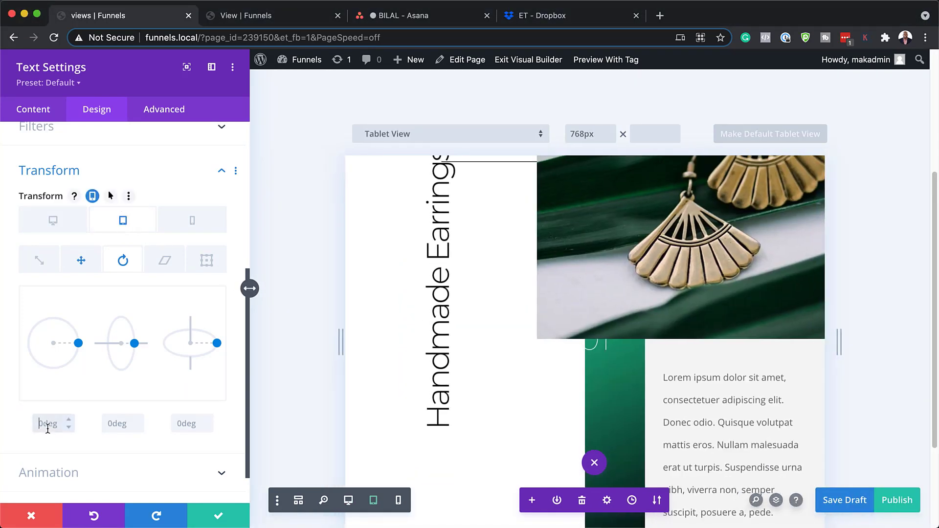
left_click(201, 228)
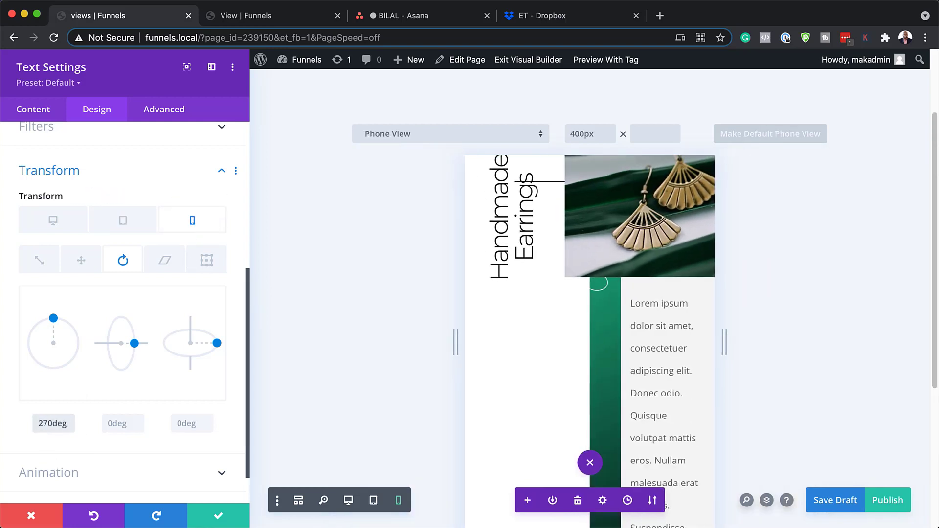
- Give the "-01" module an Absolute position located at the center of its column and save the module
scroll(147, 303, "down", 2)
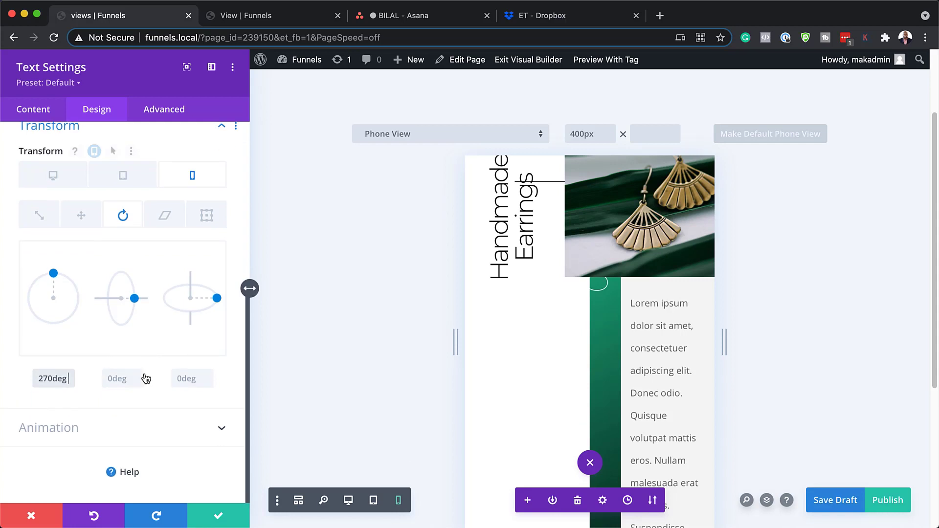
left_click(163, 111)
left_click(69, 322)
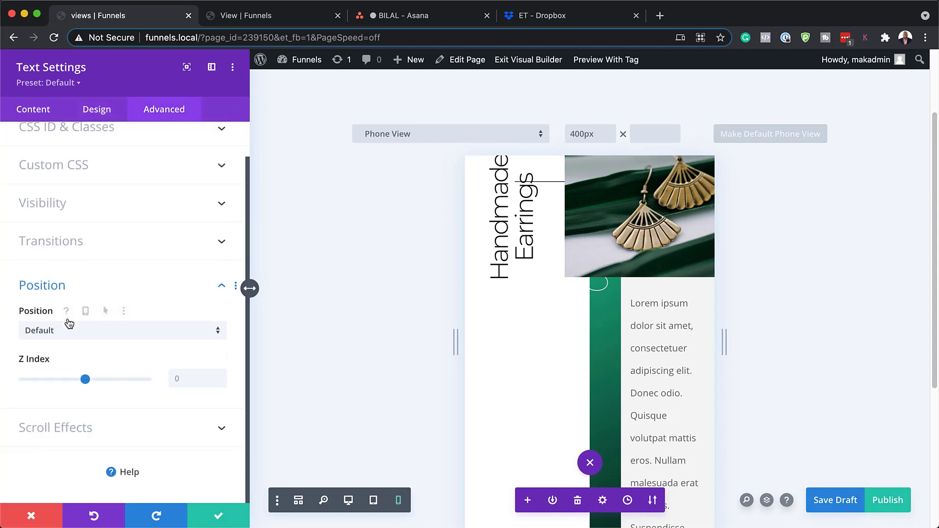
left_click(70, 334)
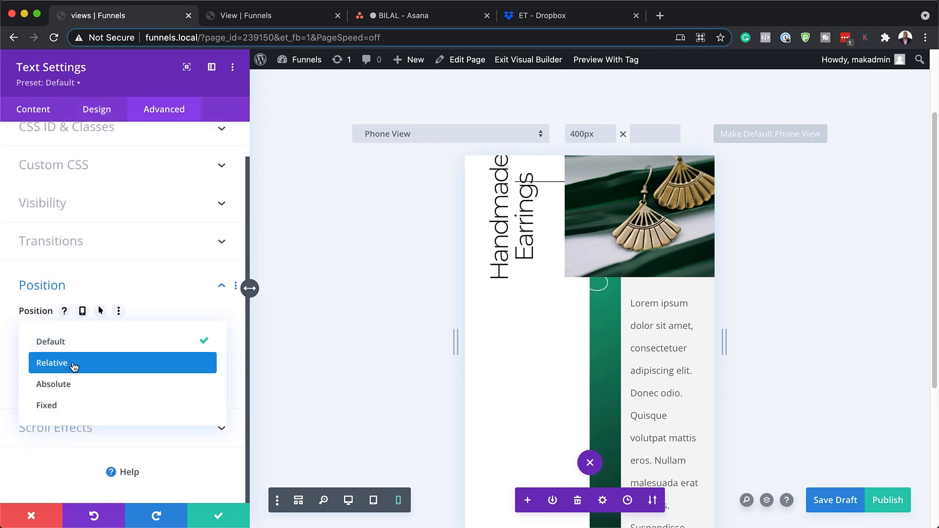
left_click(71, 384)
scroll(131, 391, "down", 2)
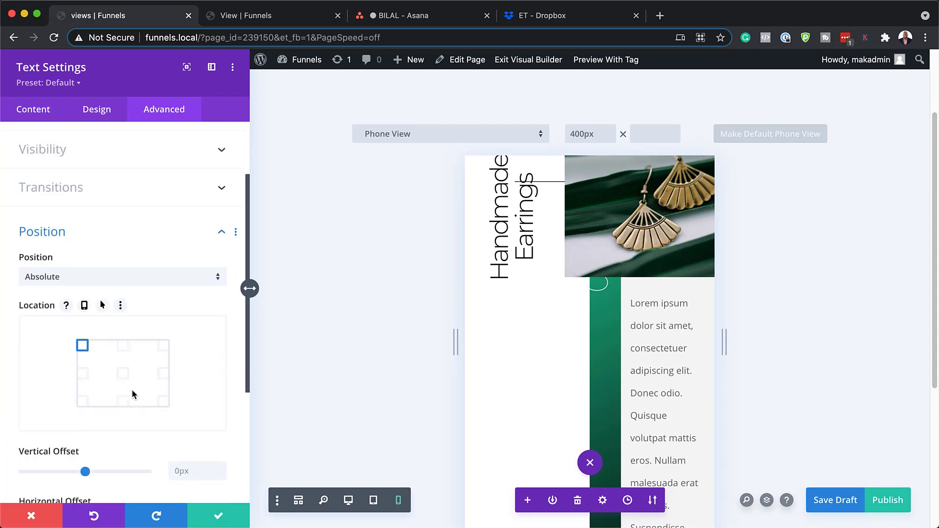
left_click(123, 376)
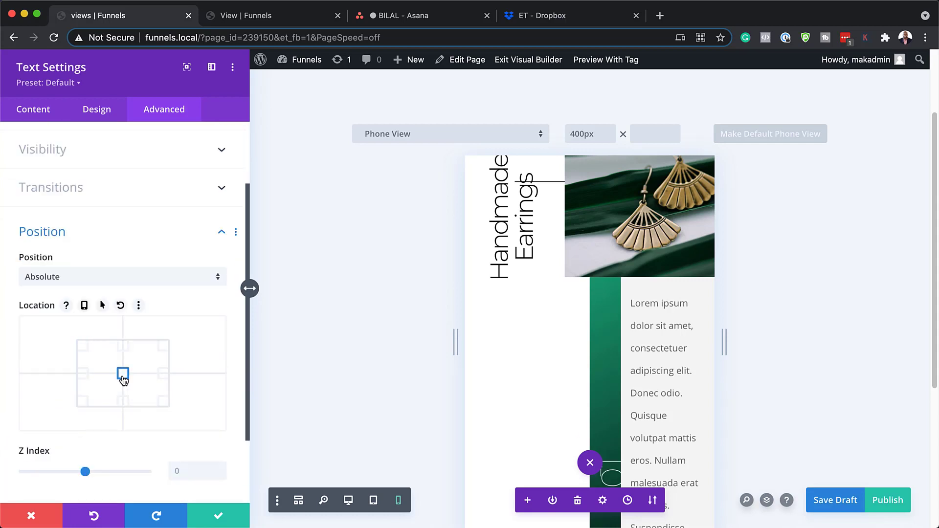
left_click(218, 520)
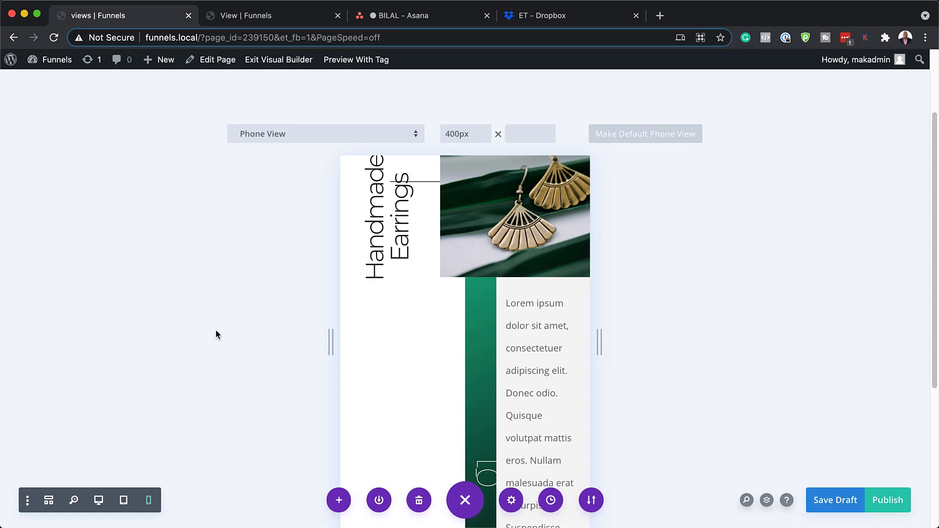
- Return the builder to desktop view, check the finished layout and duplicate the whole jewelry section
left_click(99, 501)
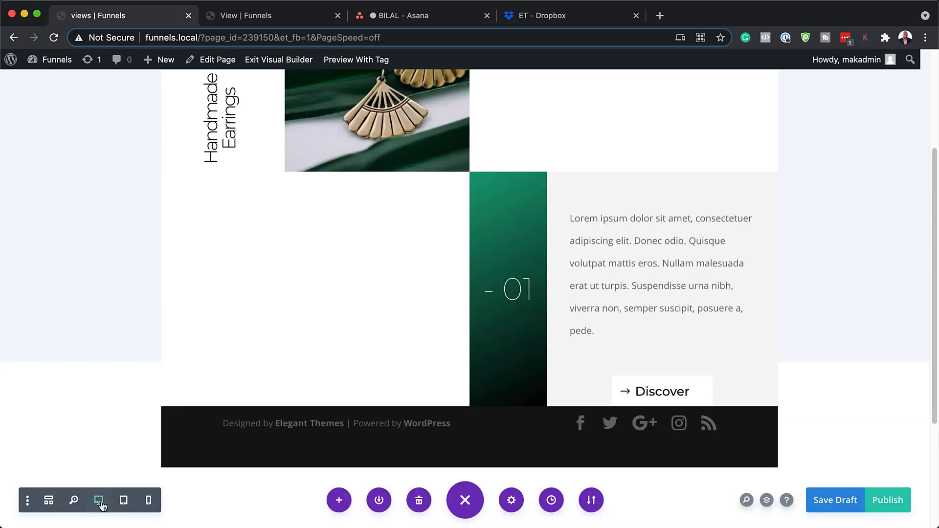
scroll(269, 378, "up", 5)
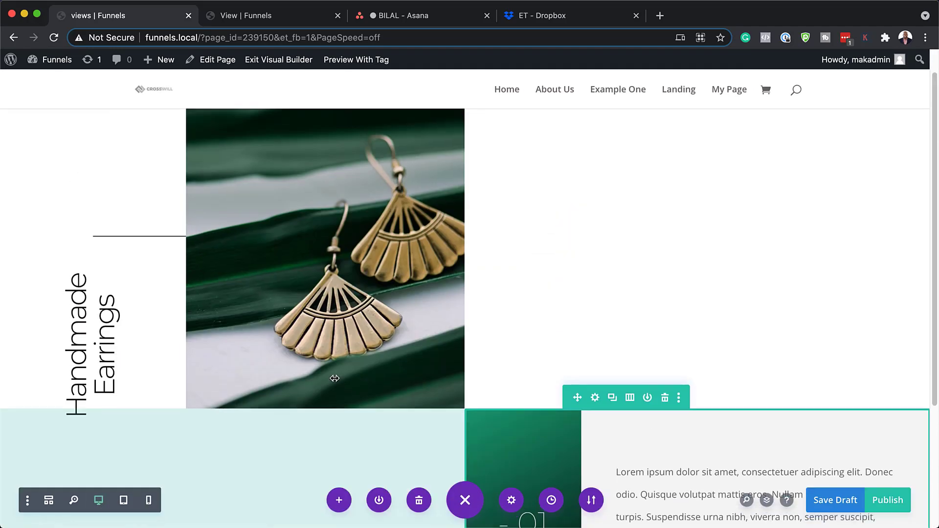
scroll(272, 335, "up", 2)
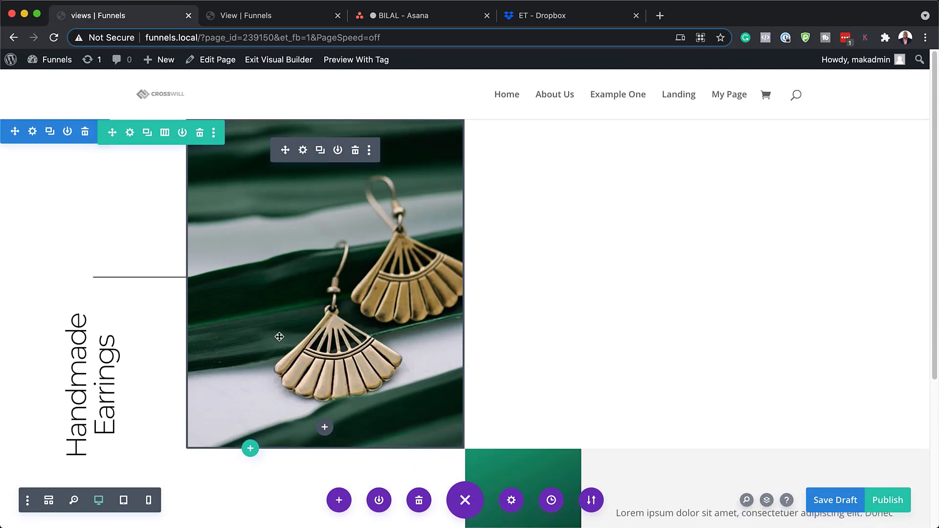
scroll(279, 336, "down", 6)
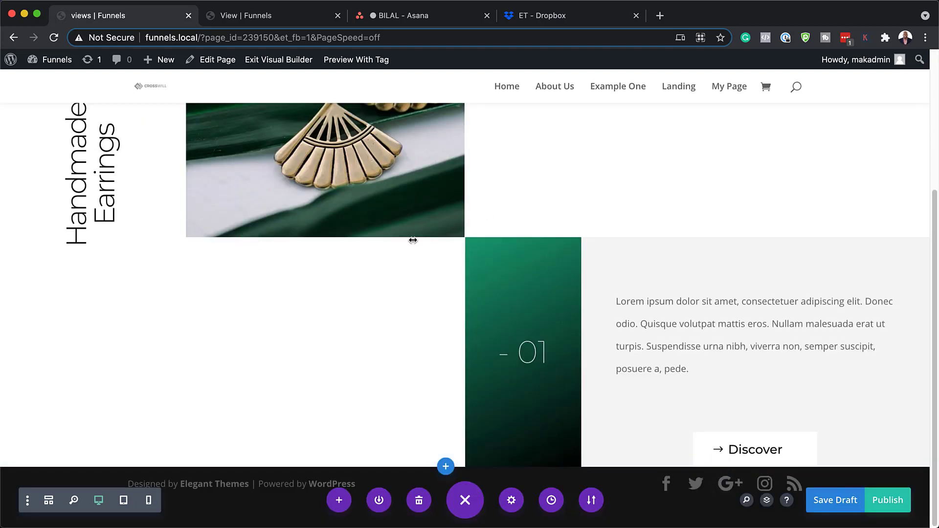
scroll(351, 285, "up", 6)
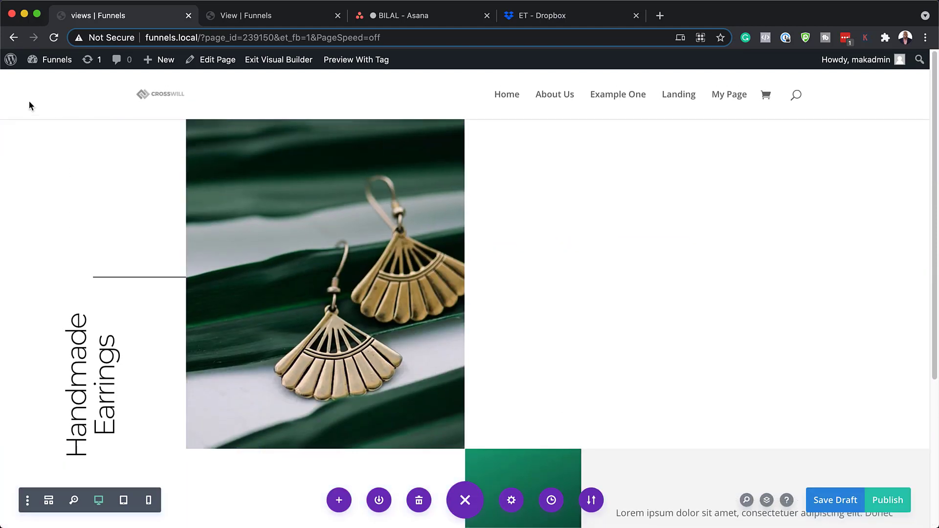
left_click(49, 133)
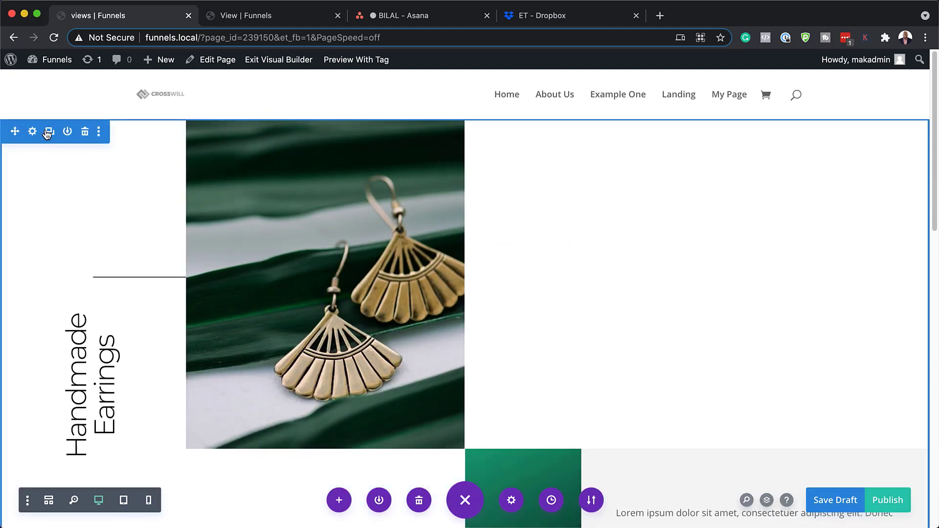
scroll(294, 265, "down", 10)
scroll(372, 306, "down", 5)
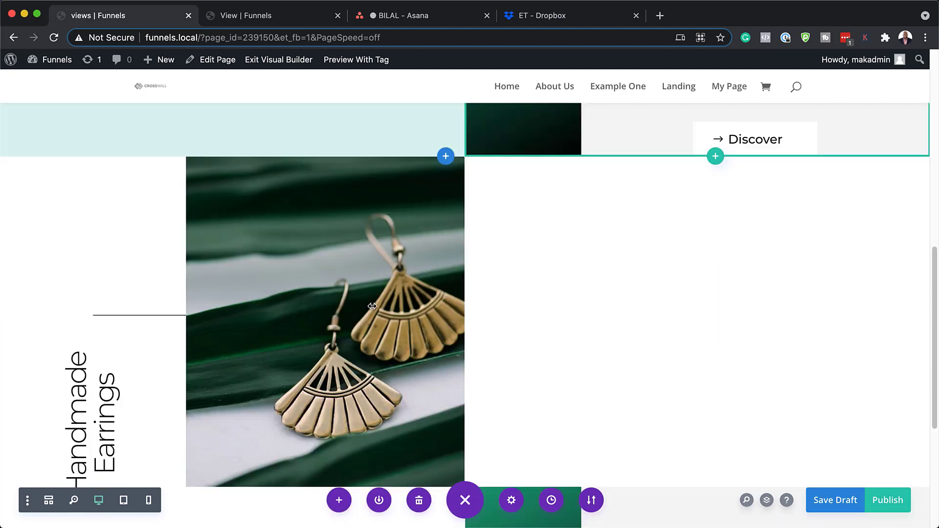
- Review the duplicated jewelry section in the builder, from the rotated heading and earrings image to the numbered gradient column and Discover button
scroll(254, 342, "down", 3)
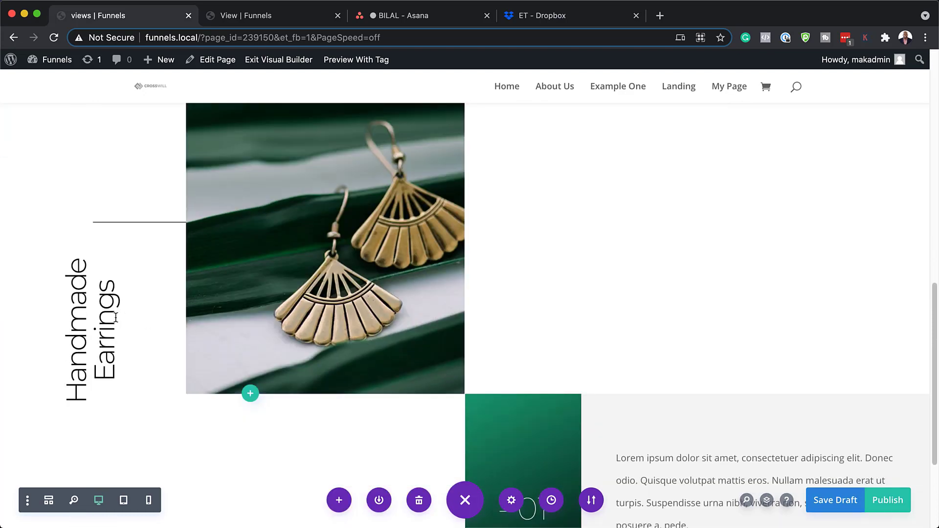
mouse_move(81, 313)
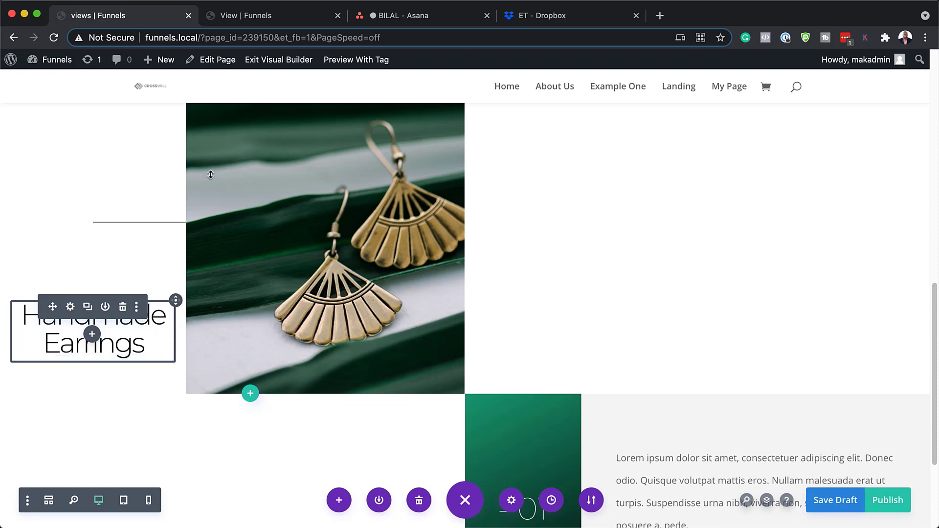
scroll(734, 262, "down", 3)
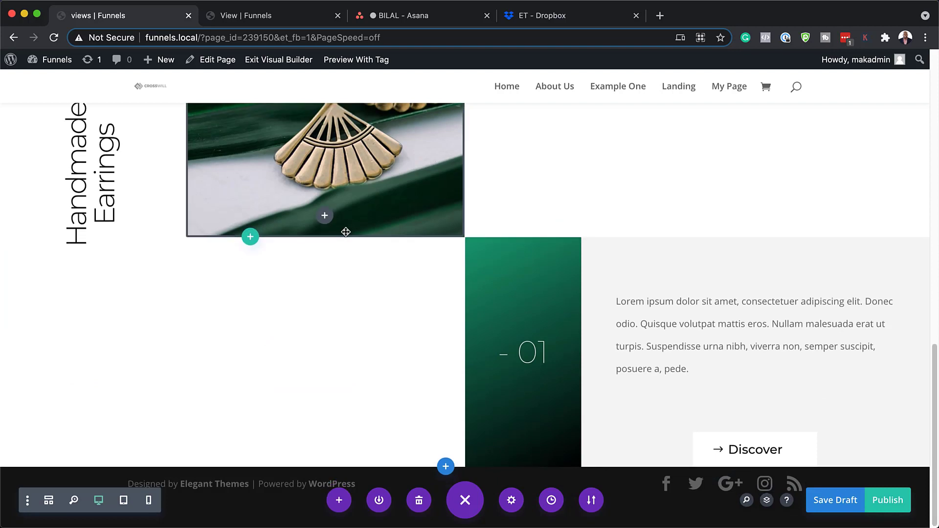
scroll(345, 225, "down", 4)
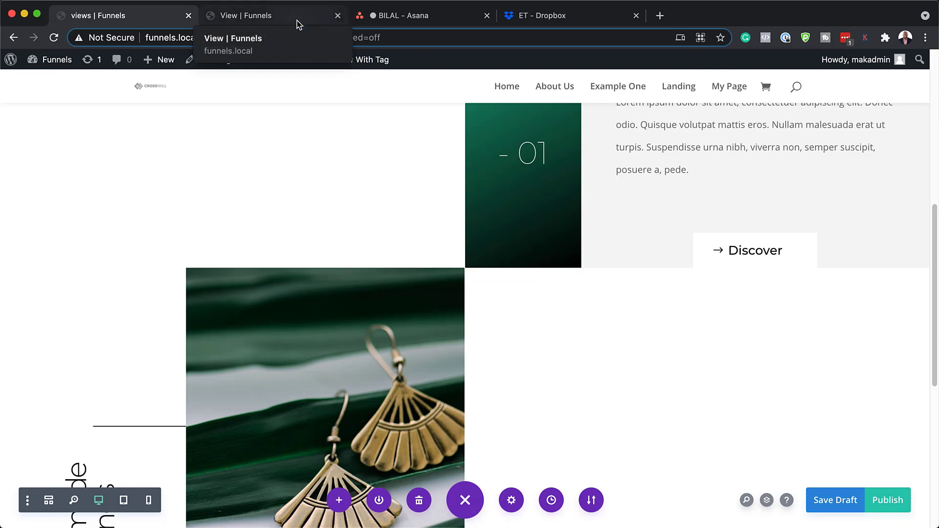
- Switch to the finished View page and examine its earrings and necklaces sections at full desktop width
left_click(299, 25)
scroll(345, 394, "down", 5)
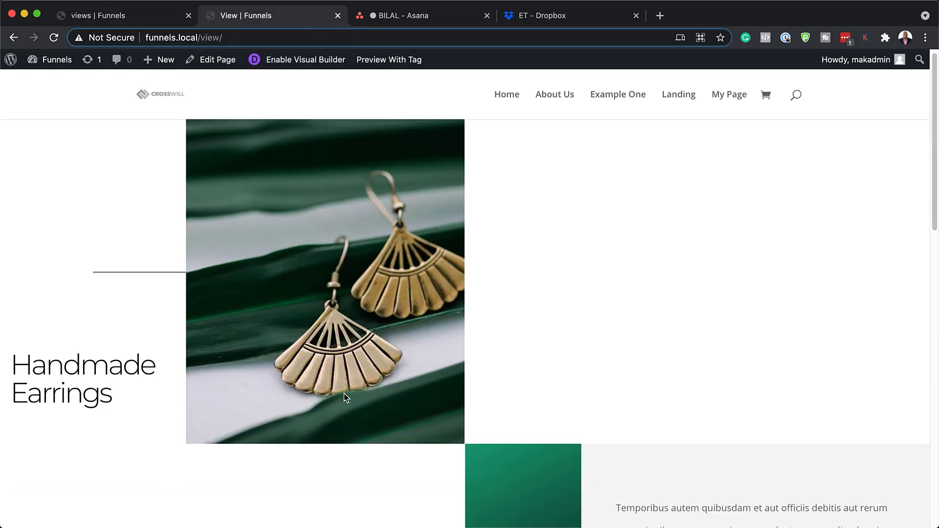
scroll(344, 393, "down", 8)
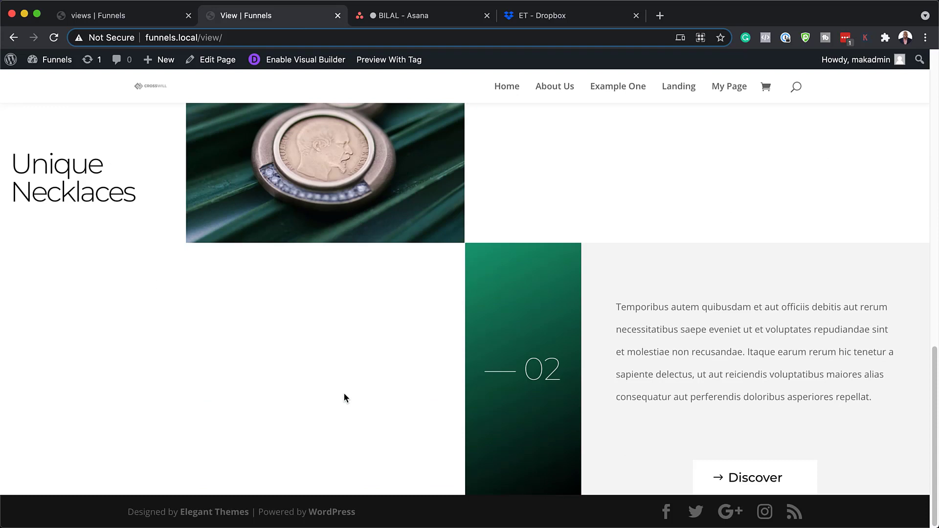
scroll(344, 398, "up", 2)
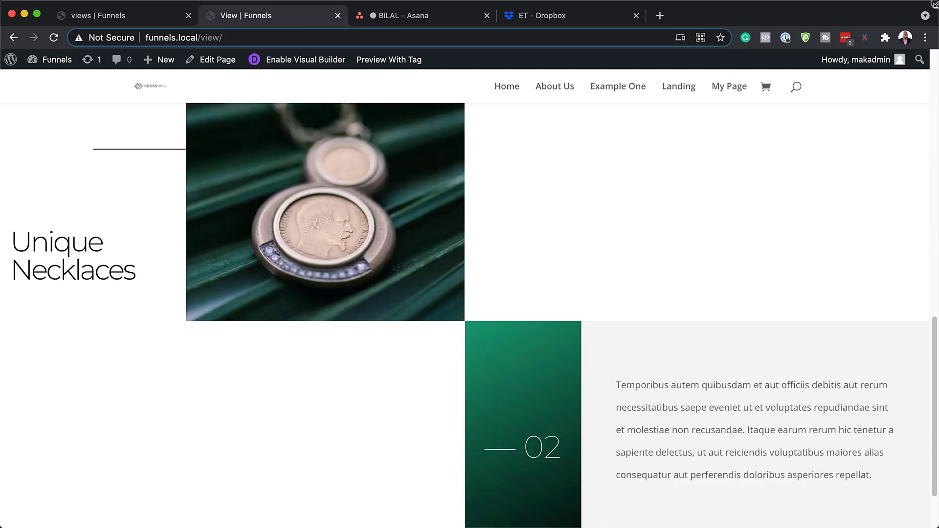
- Narrow the browser window to tablet width, examine both jewelry sections' responsive layout on the View page, and restore the full window width
left_click_drag(936, 5, 569, 3)
scroll(327, 295, "up", 6)
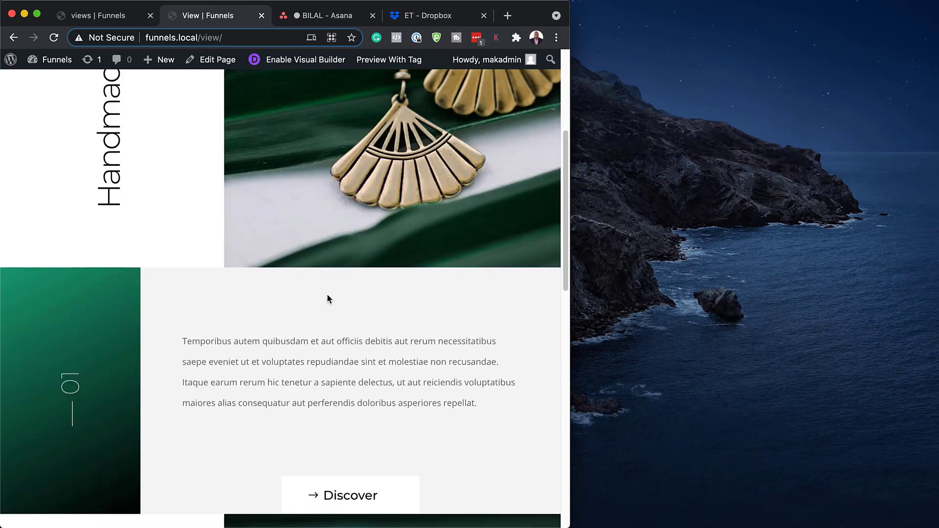
scroll(327, 295, "up", 5)
scroll(327, 294, "down", 8)
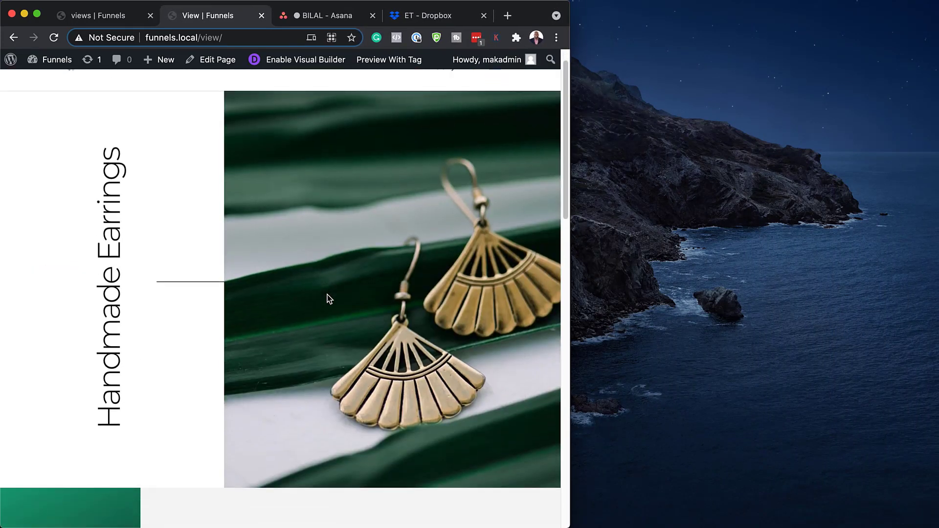
scroll(327, 298, "down", 7)
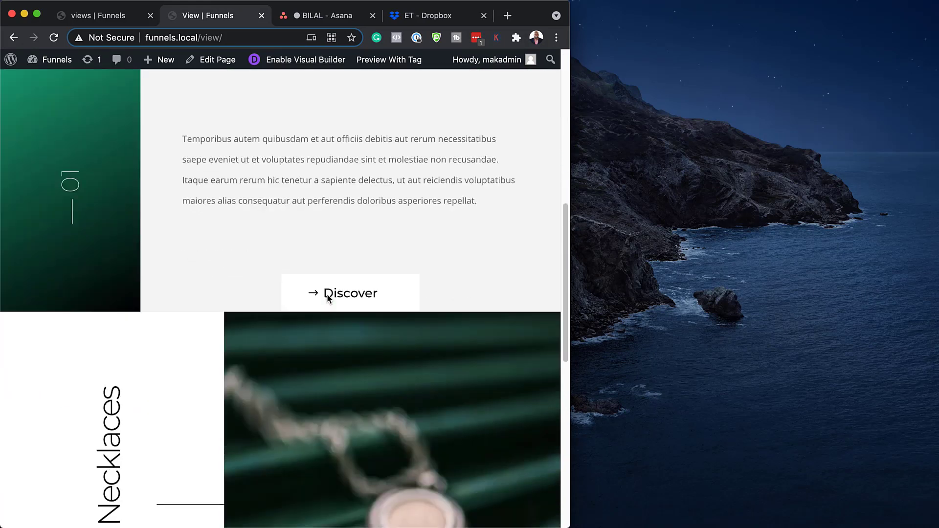
scroll(328, 300, "down", 6)
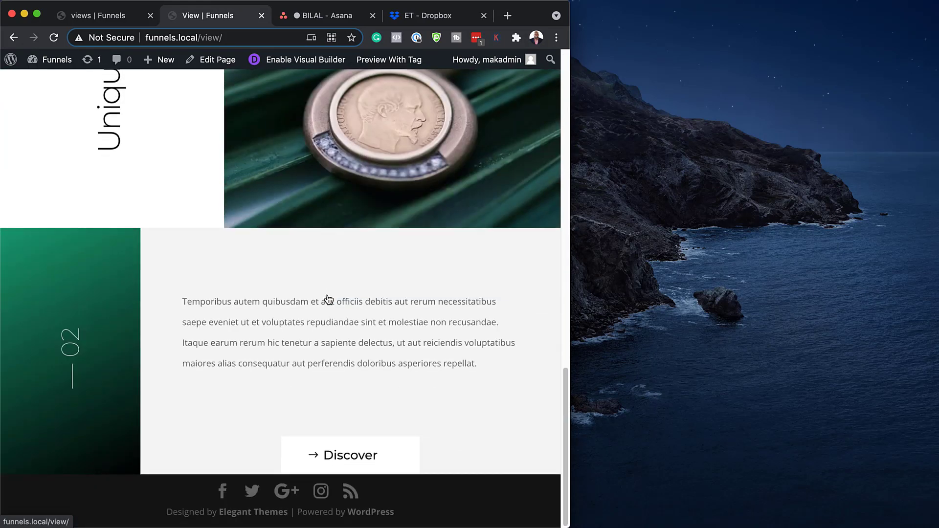
scroll(328, 299, "up", 20)
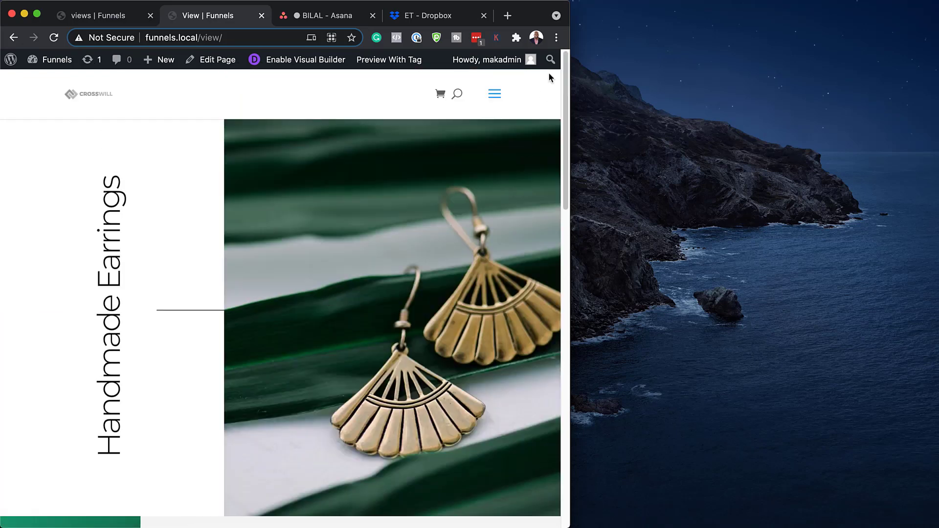
left_click_drag(571, 9, 935, 3)
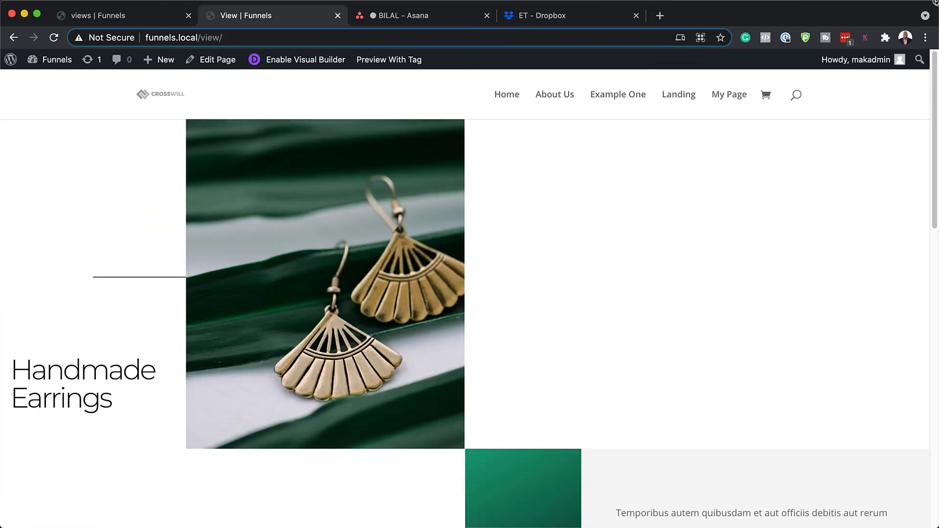